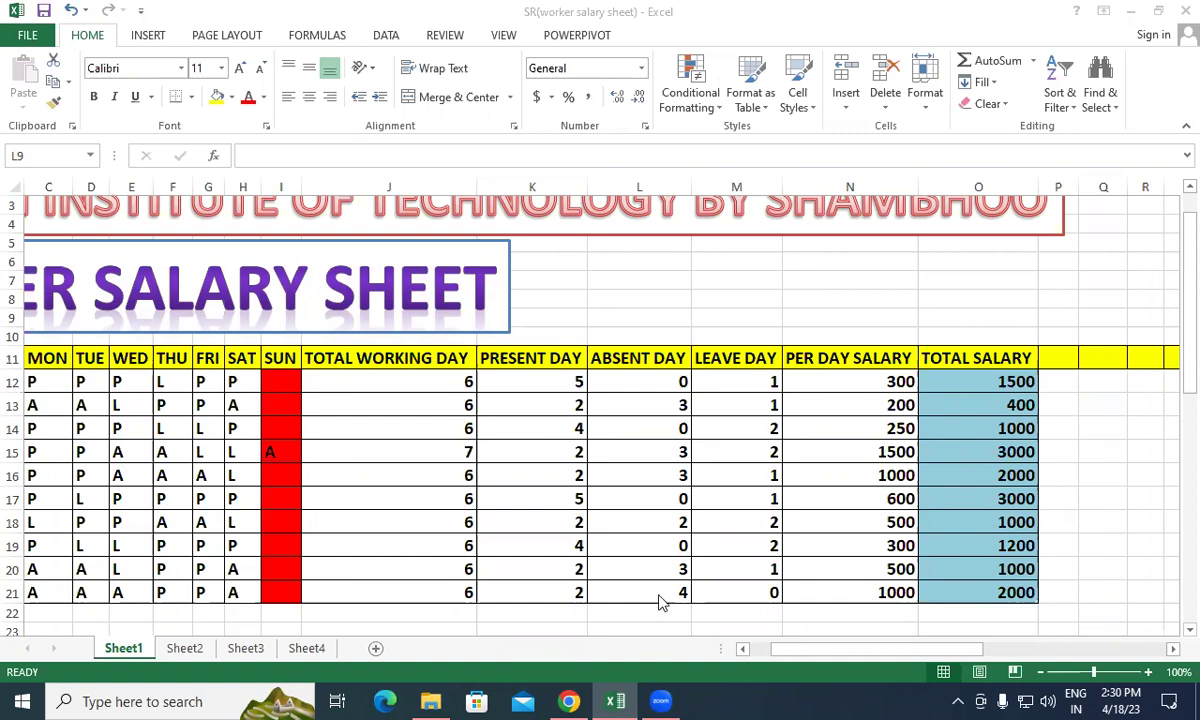
Step: Delete the J12:M21 day-count values for all ten workers
click(840, 650)
drag(840, 652, 786, 651)
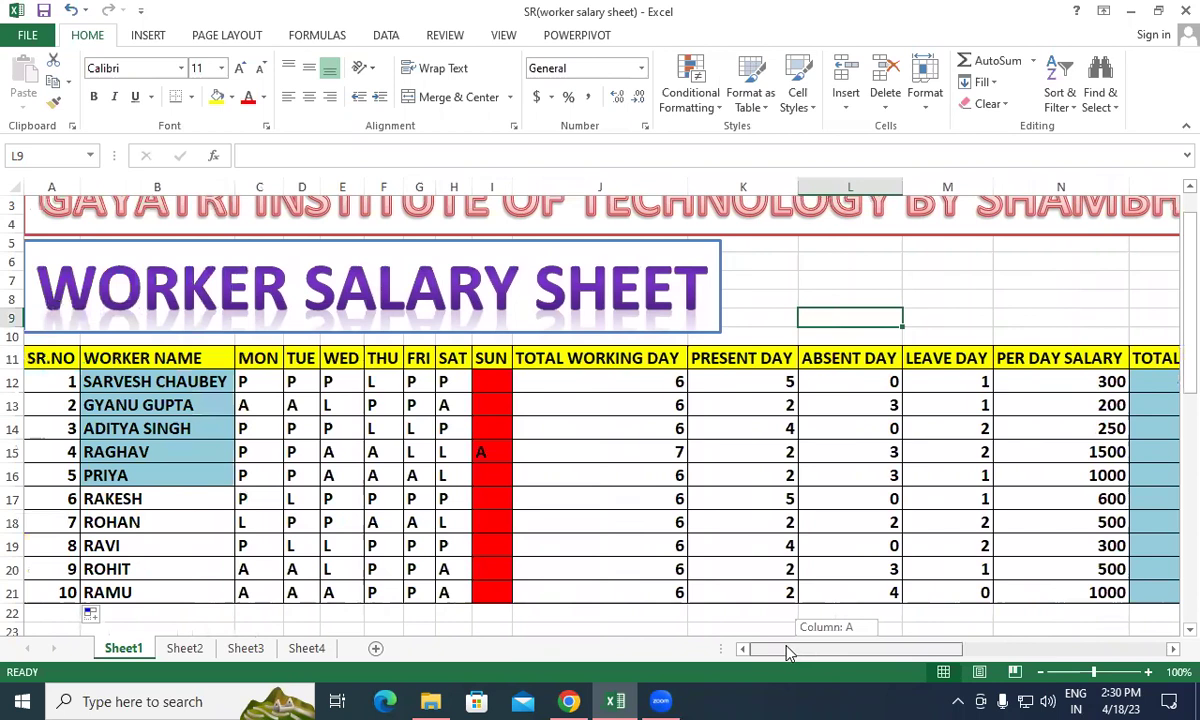
click(835, 265)
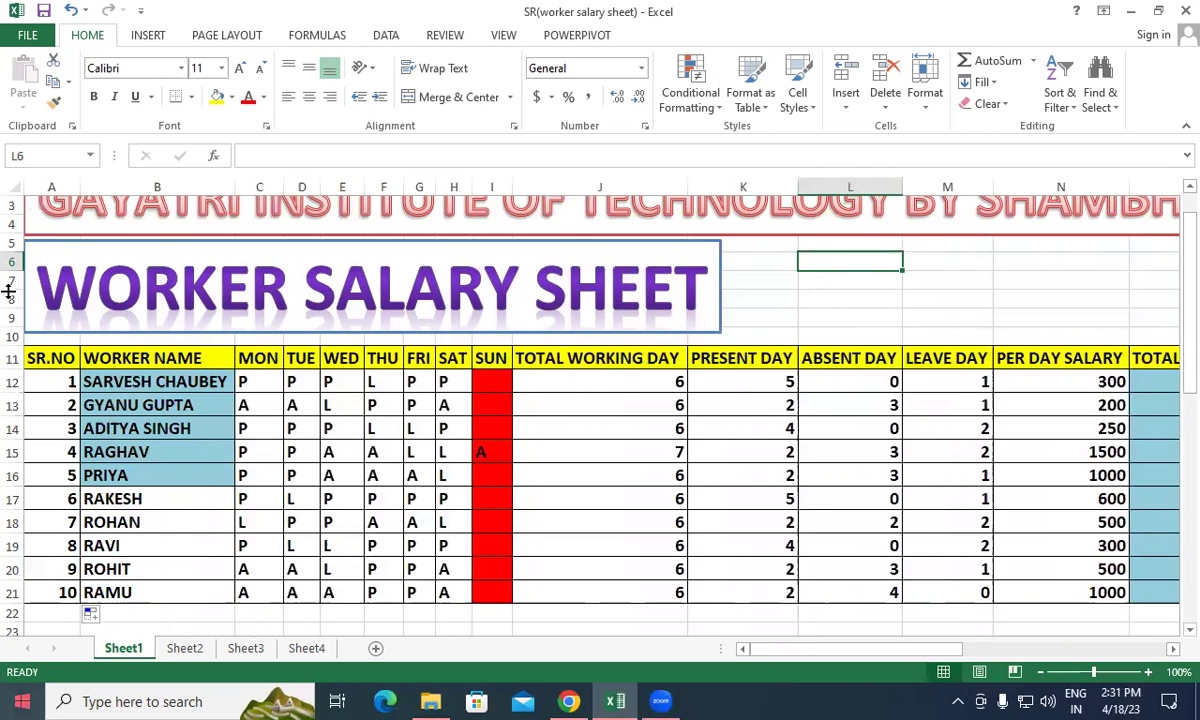
click(951, 292)
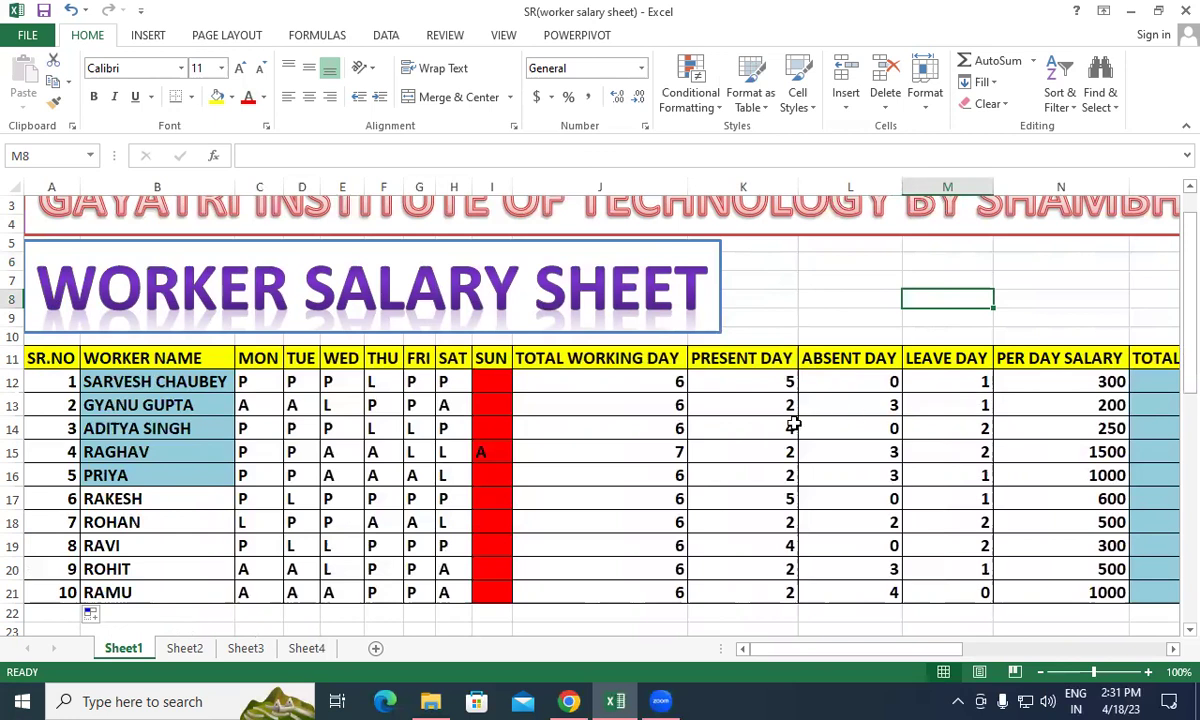
drag(663, 383, 848, 397)
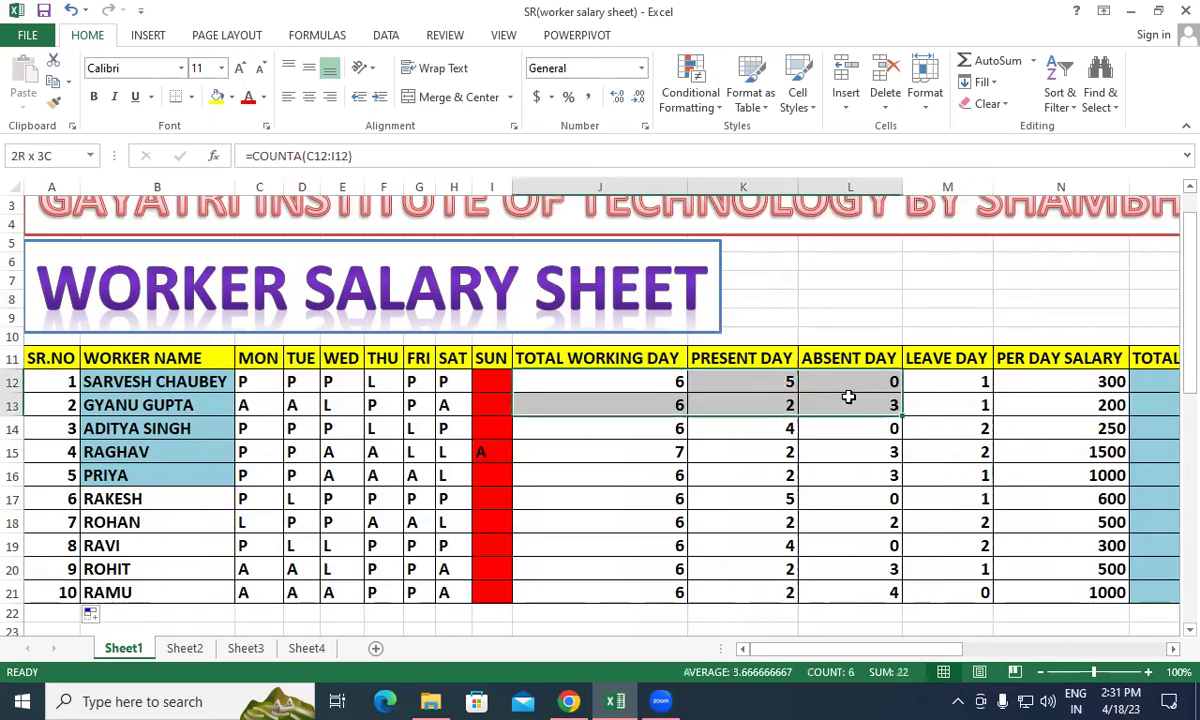
drag(848, 397, 938, 595)
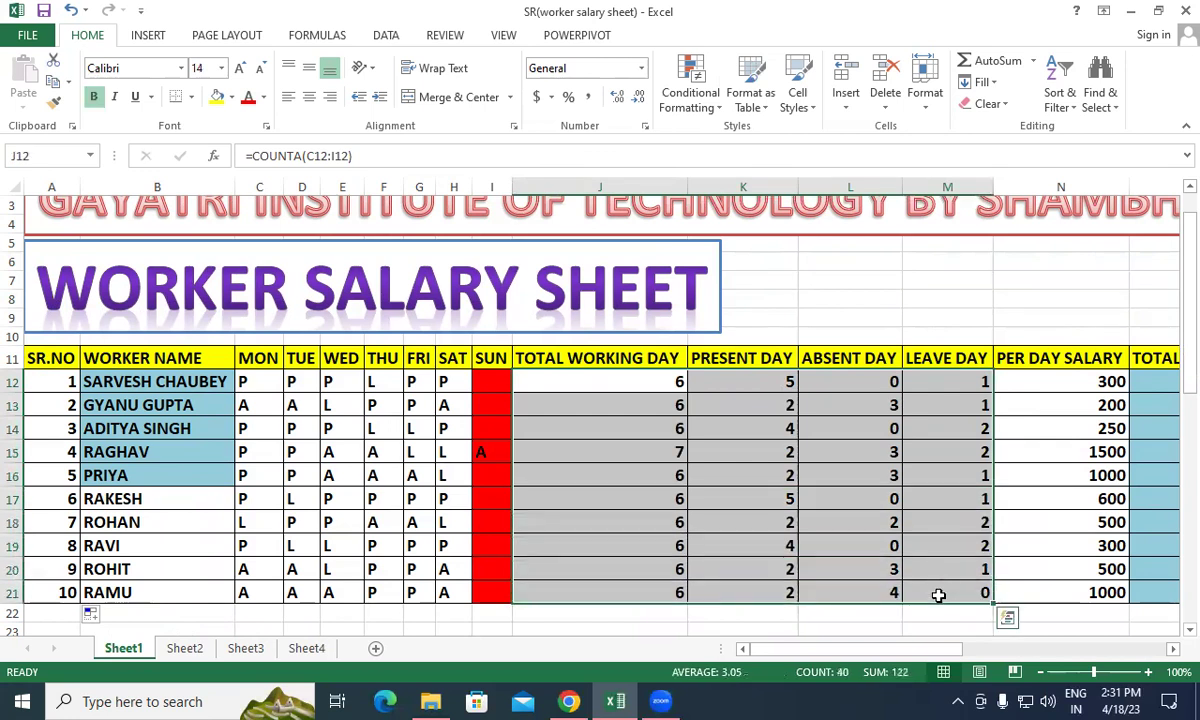
key(Delete)
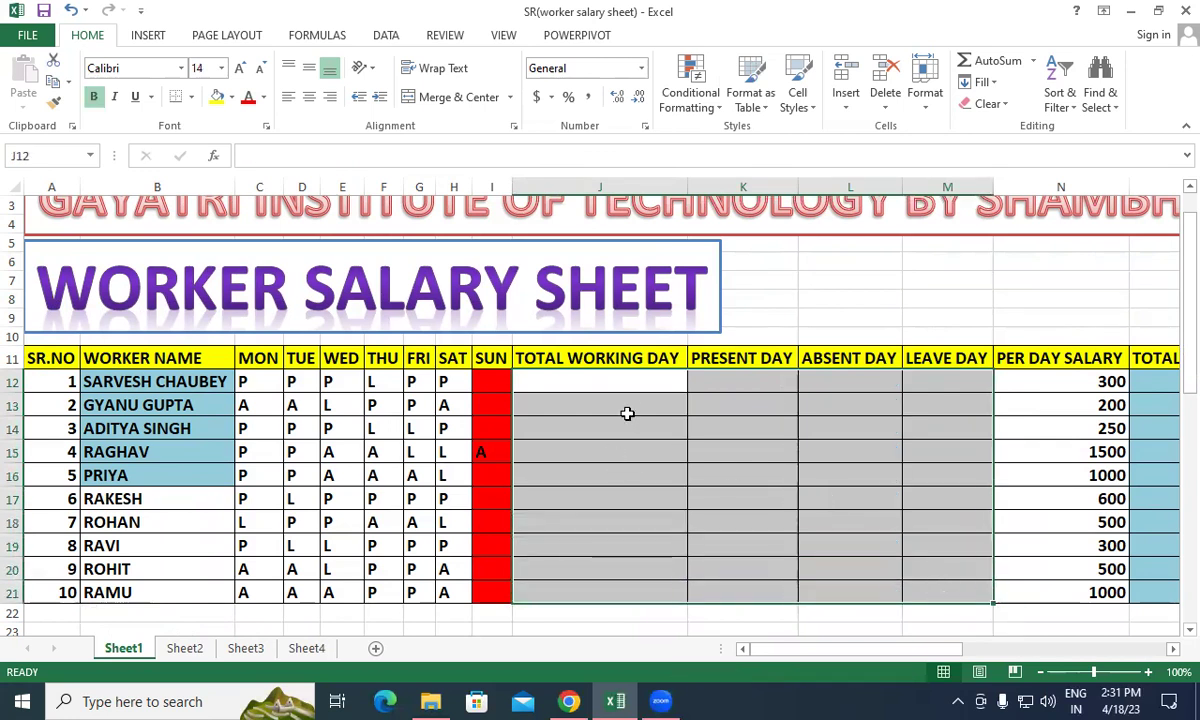
click(592, 405)
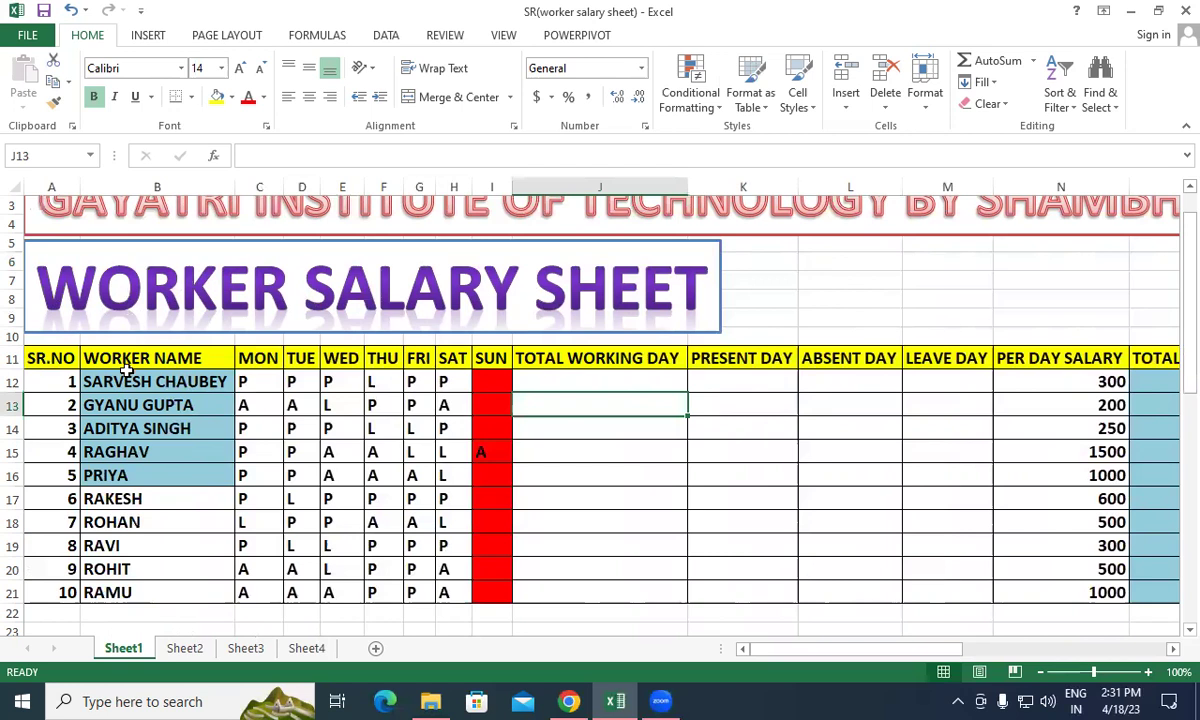
drag(130, 379, 122, 592)
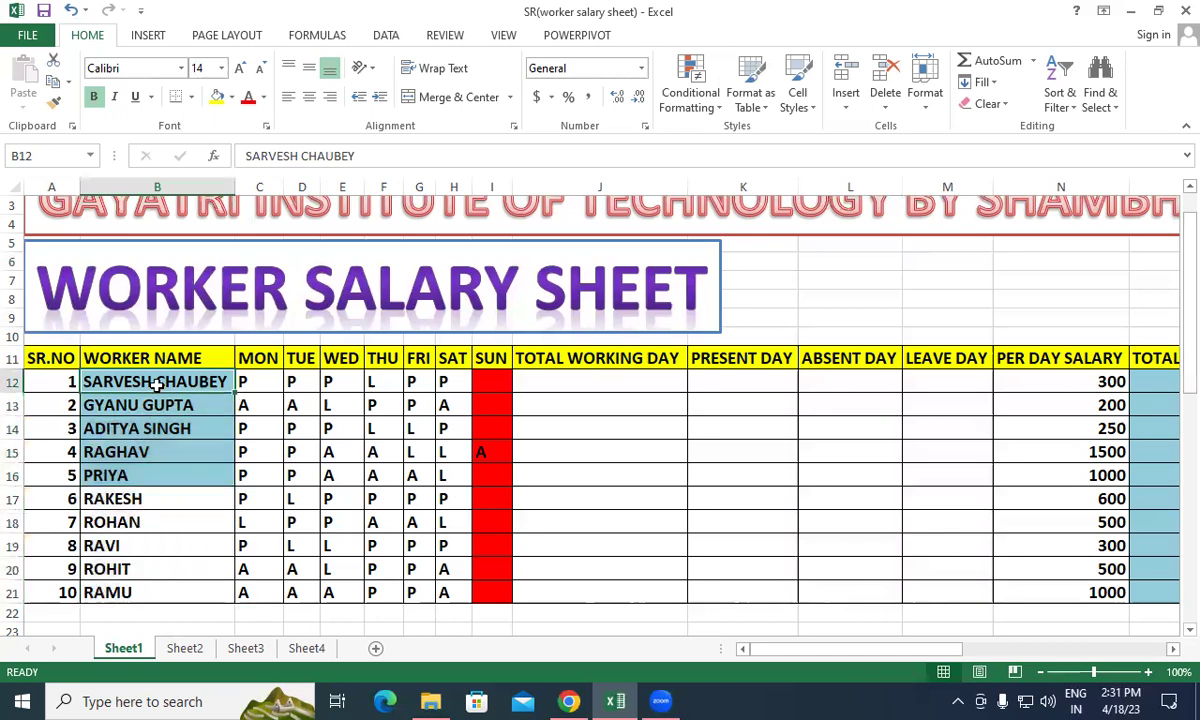
click(135, 420)
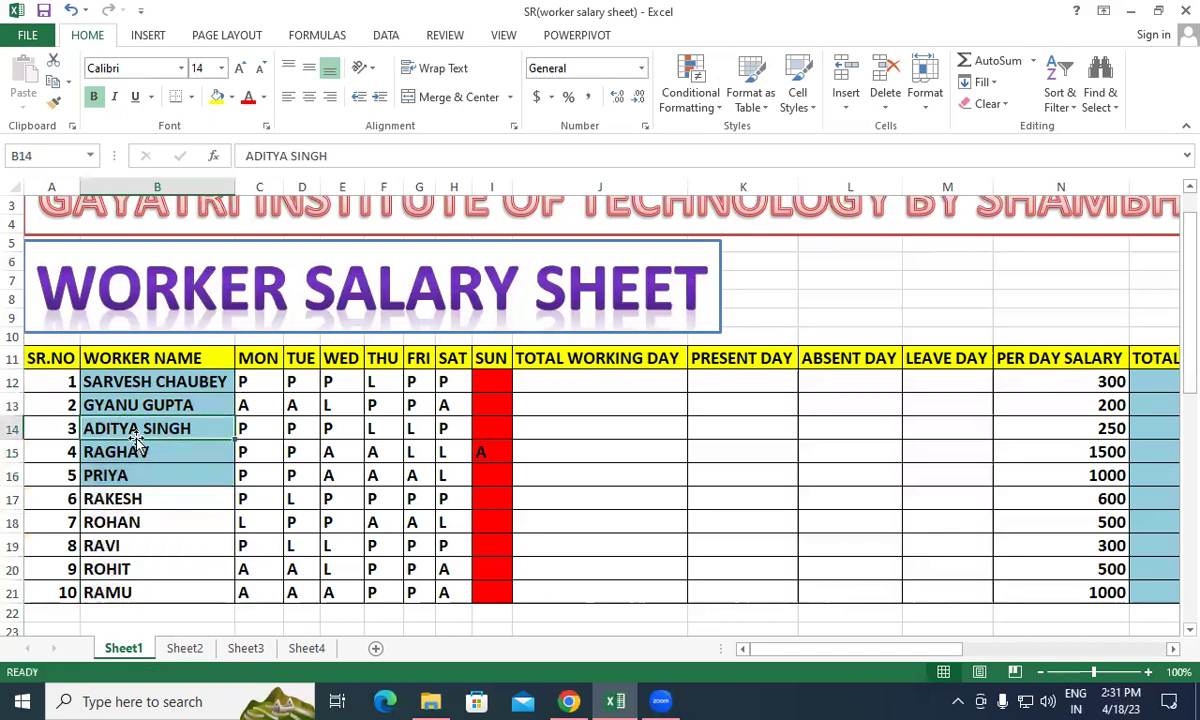
drag(134, 383, 140, 586)
click(140, 586)
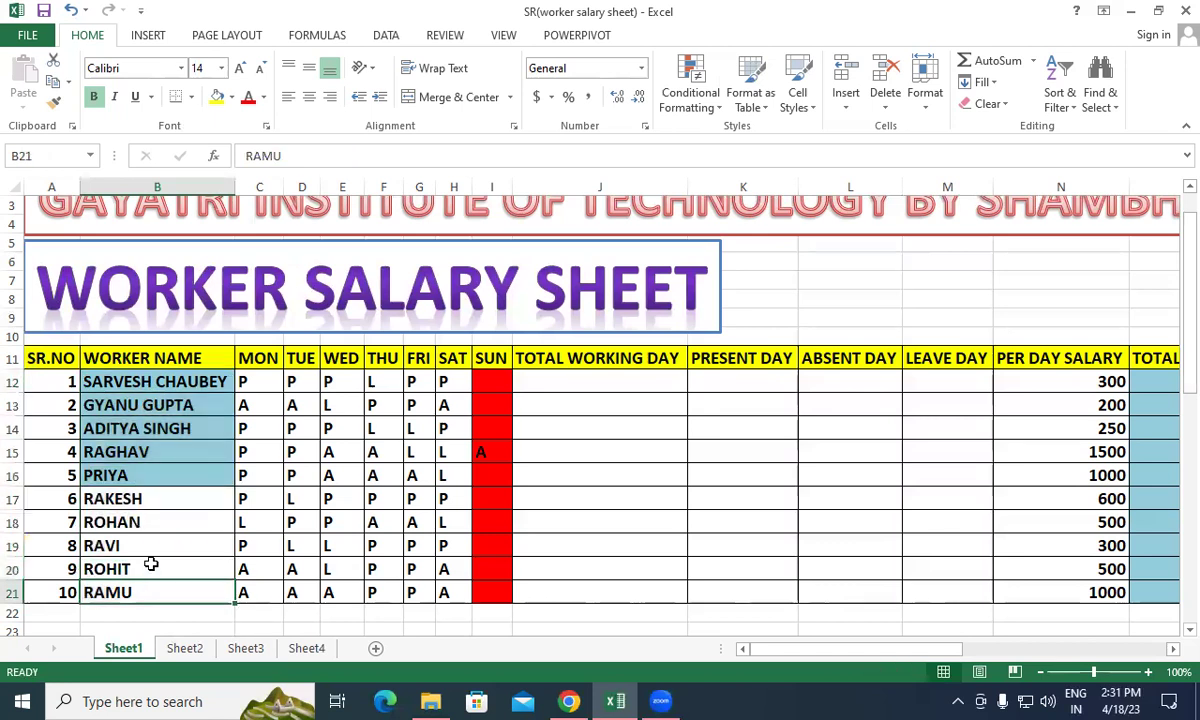
click(256, 344)
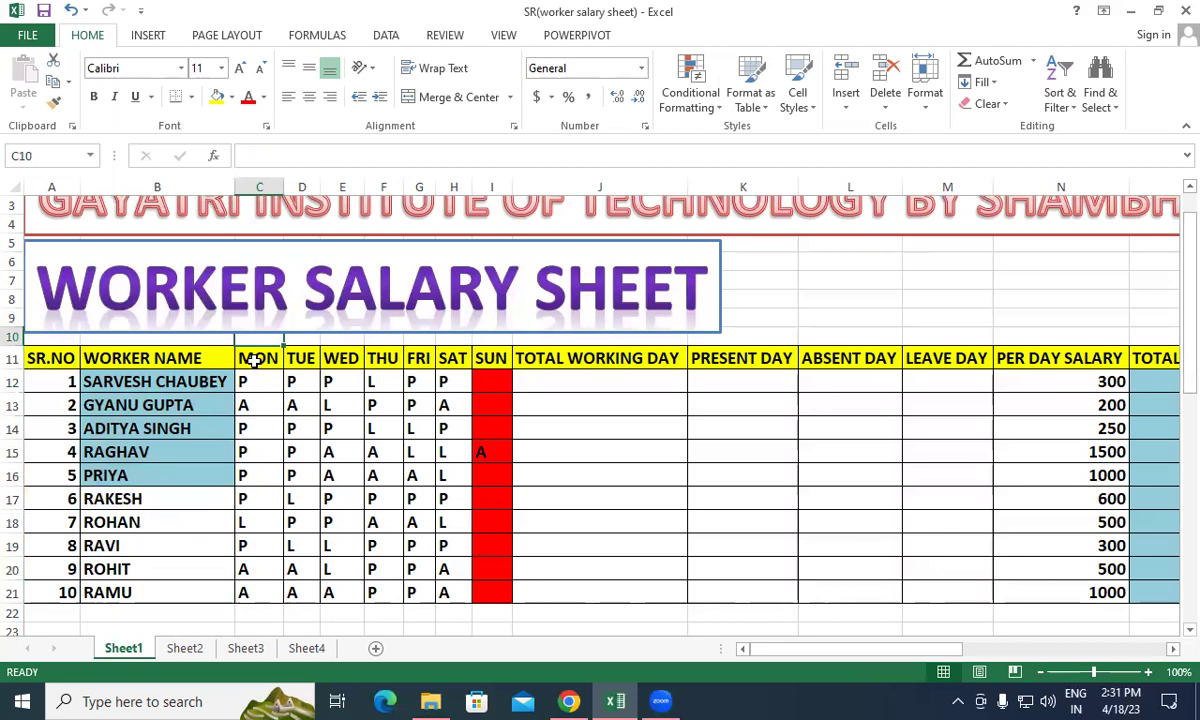
drag(256, 360, 495, 360)
click(495, 360)
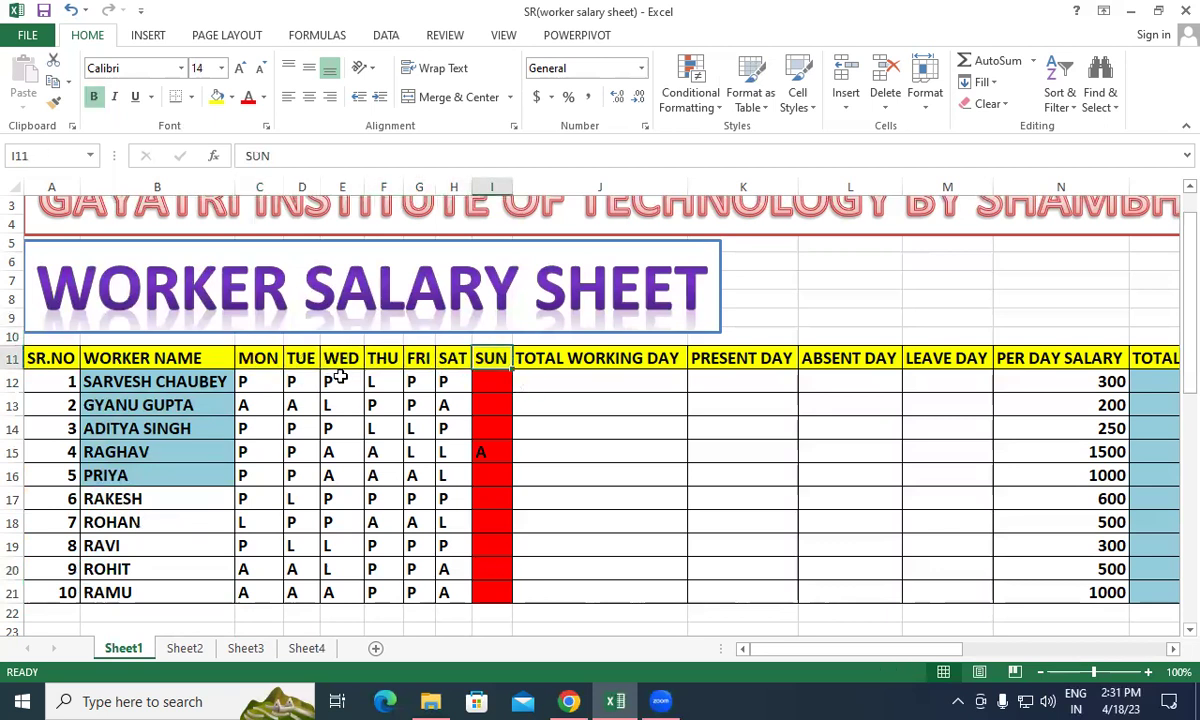
click(254, 381)
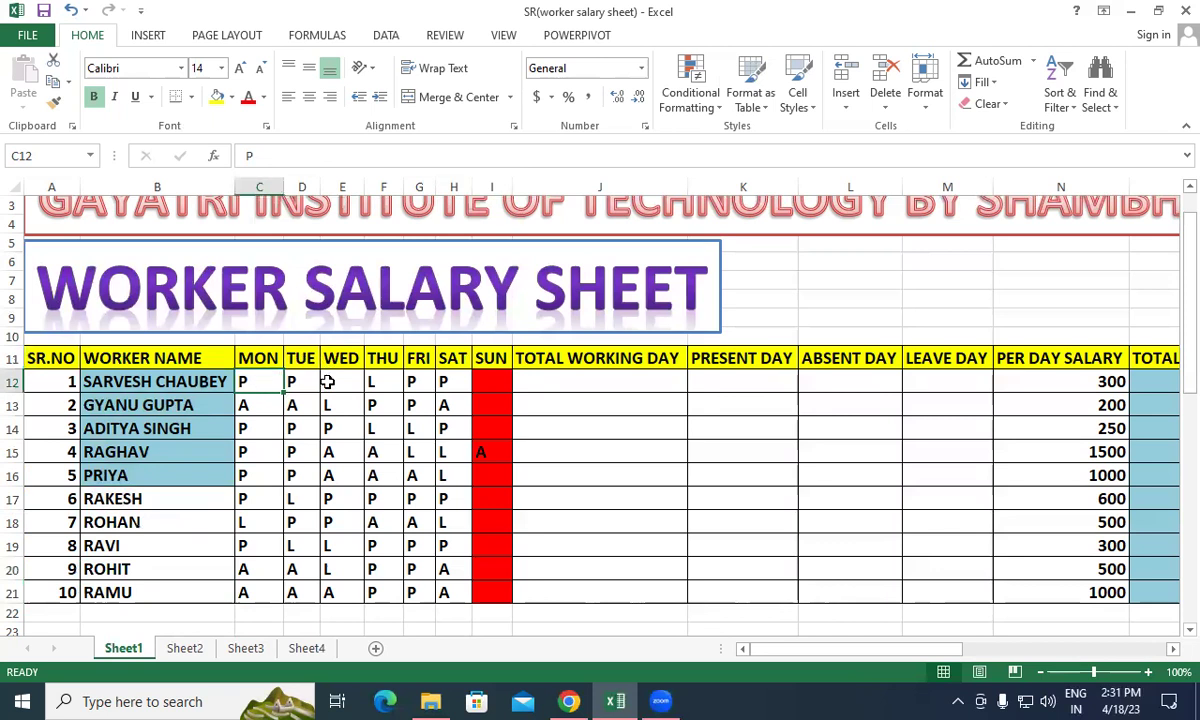
click(445, 401)
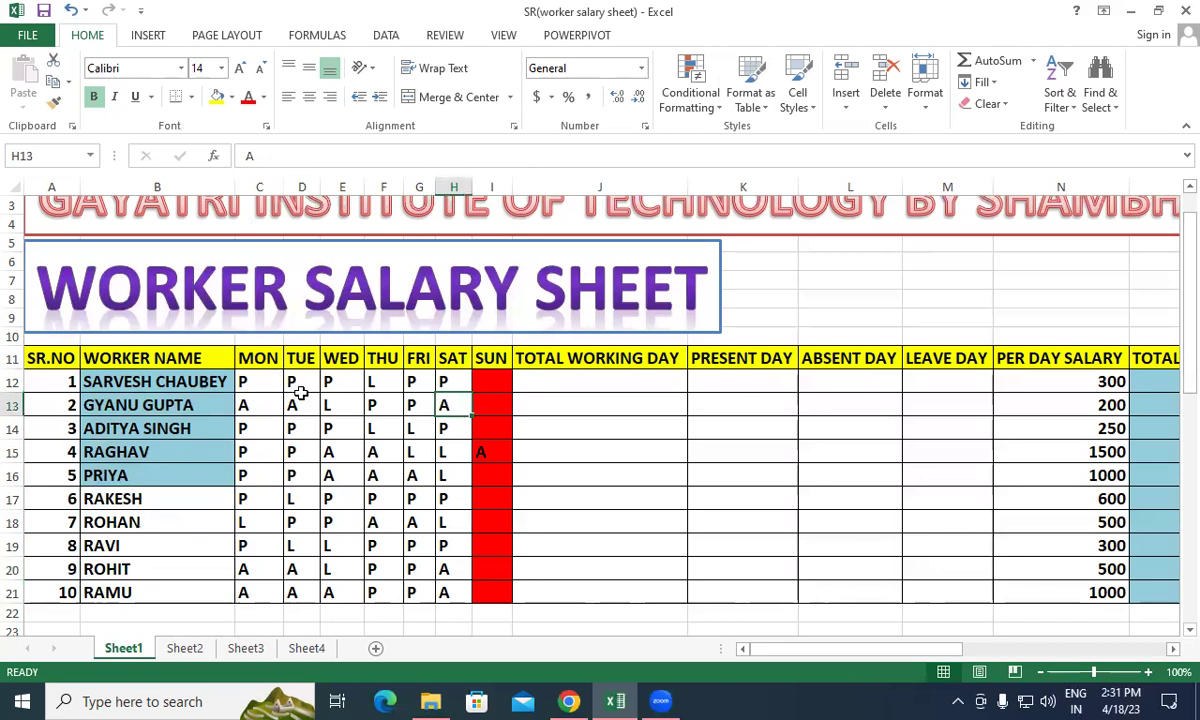
click(373, 381)
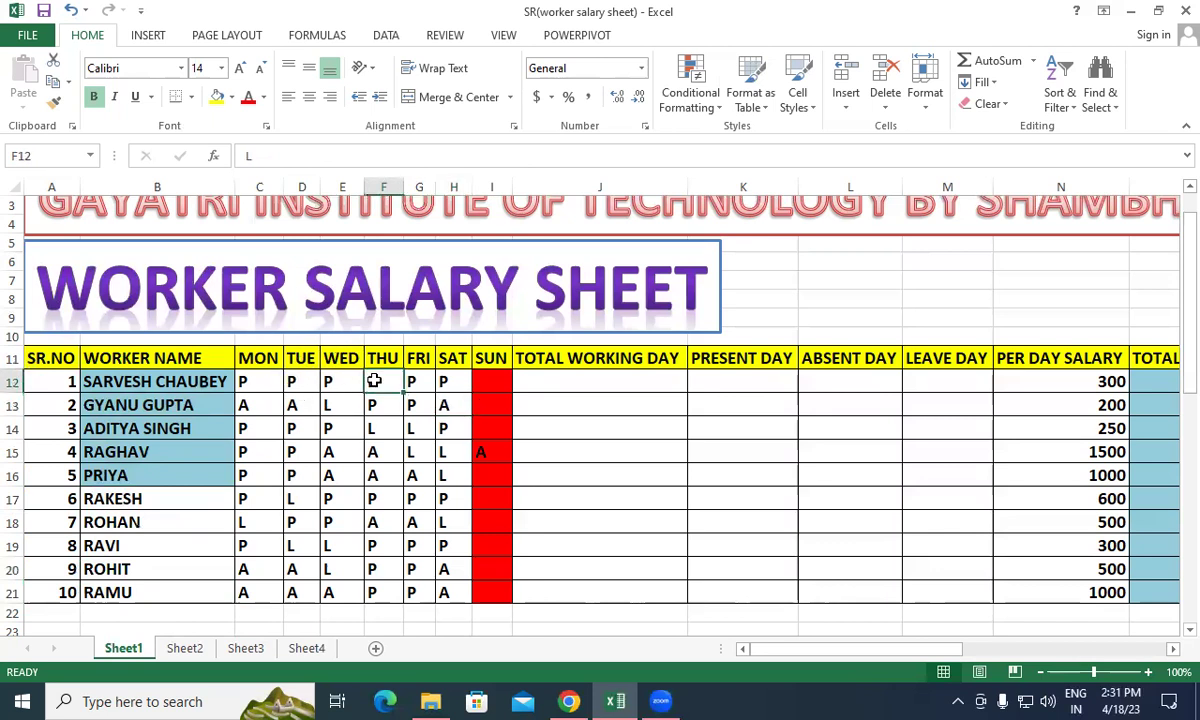
click(252, 381)
mouse_move(300, 385)
mouse_down()
mouse_move(438, 553)
mouse_move(452, 610)
mouse_up()
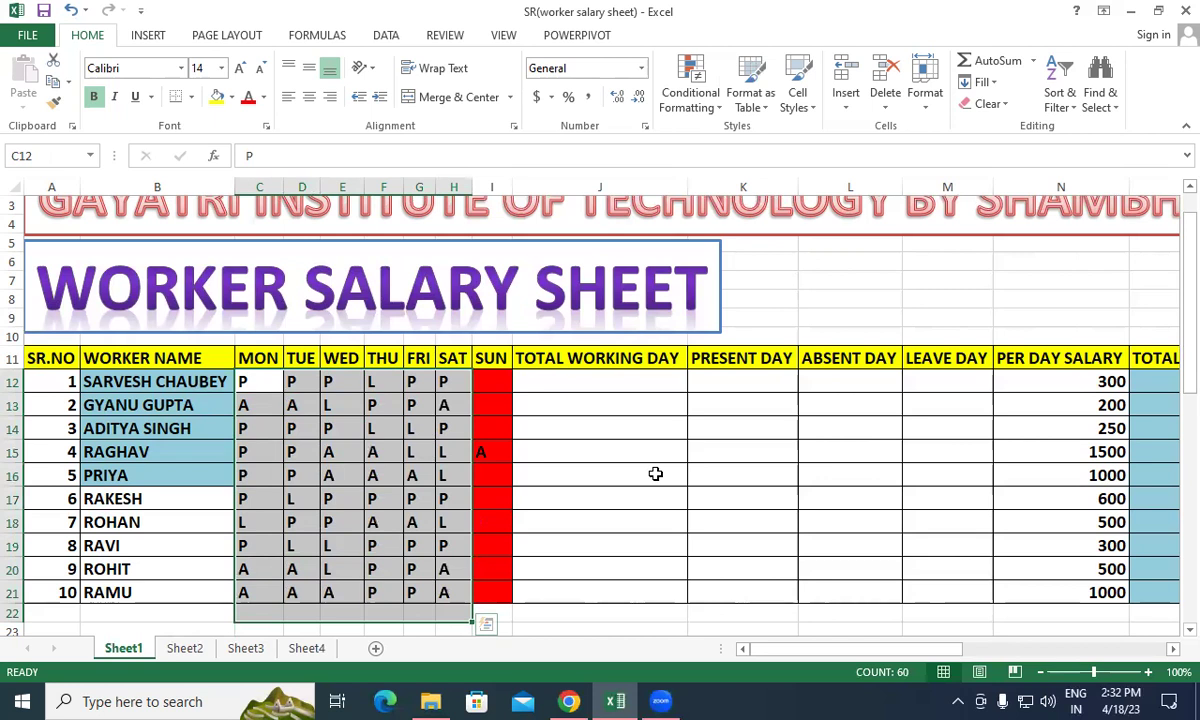
Step: Delete the A from Sunday cell I15, leaving the SUN column empty
click(505, 455)
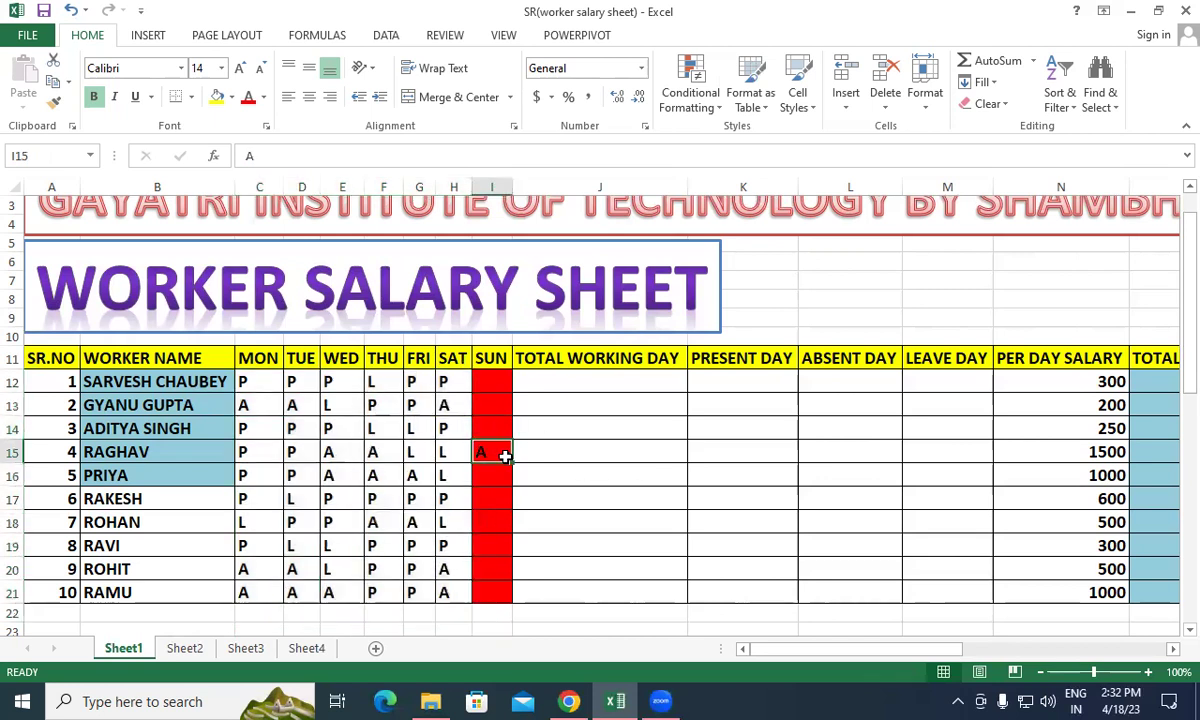
key(Delete)
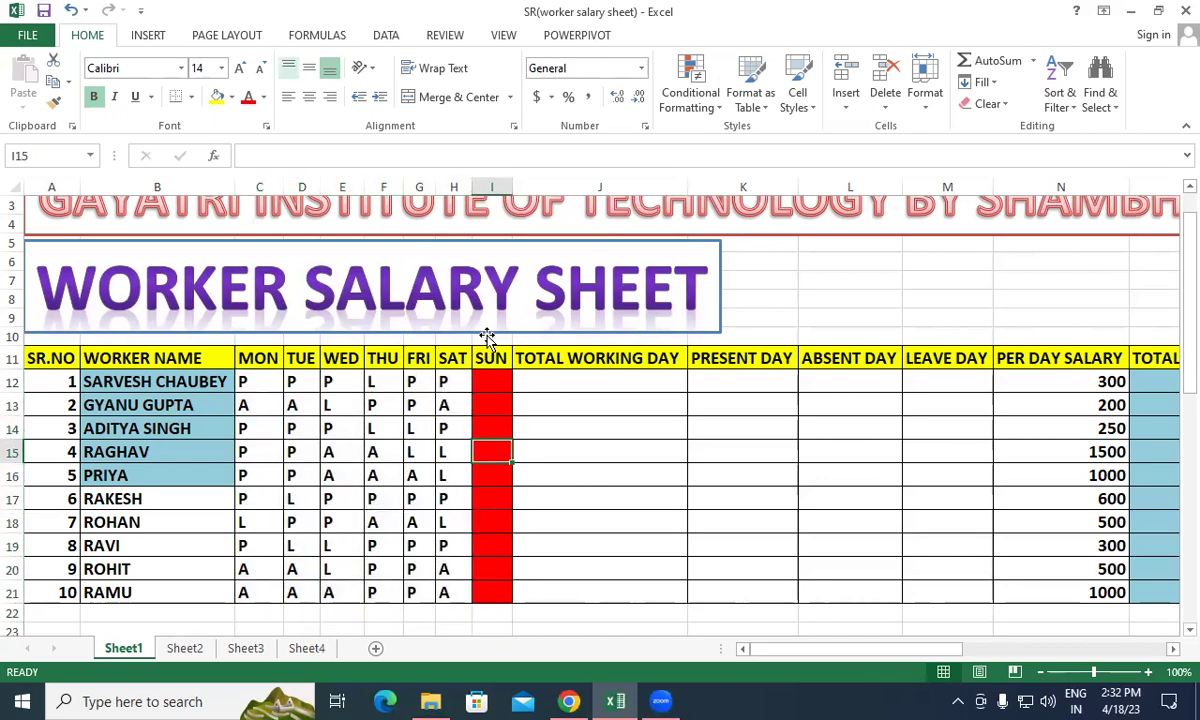
click(616, 408)
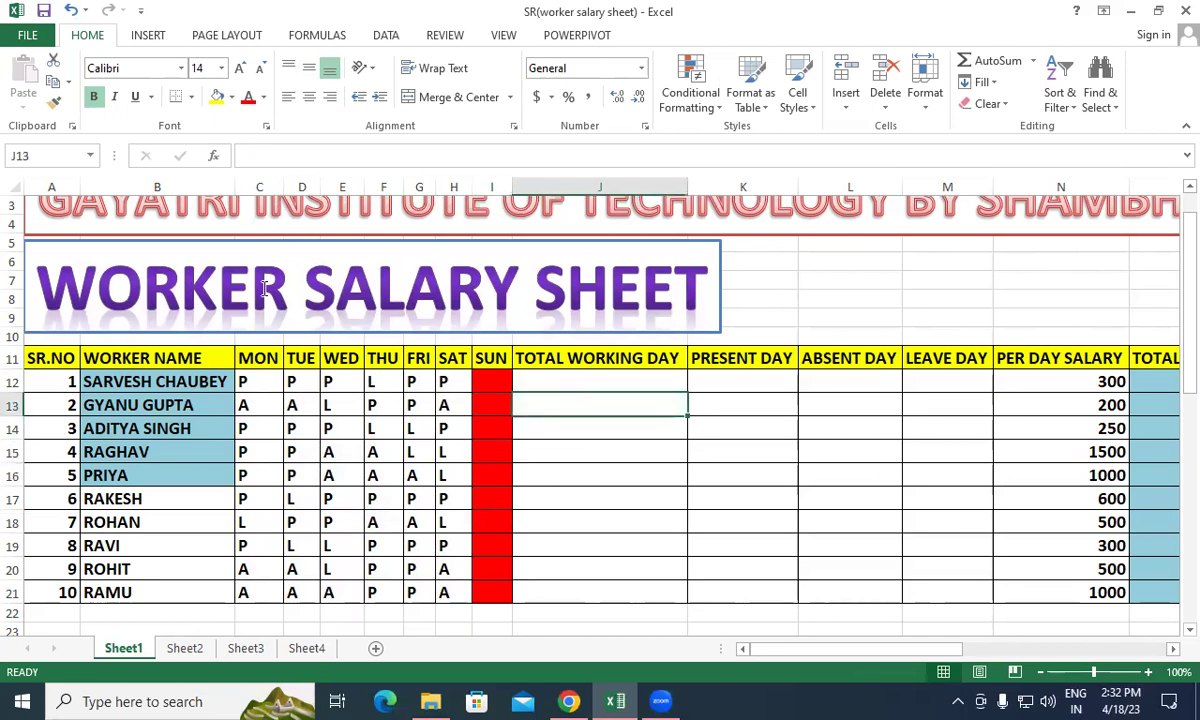
Step: Review the worker names and MON–SUN headings, then select cell J12
drag(107, 380, 104, 586)
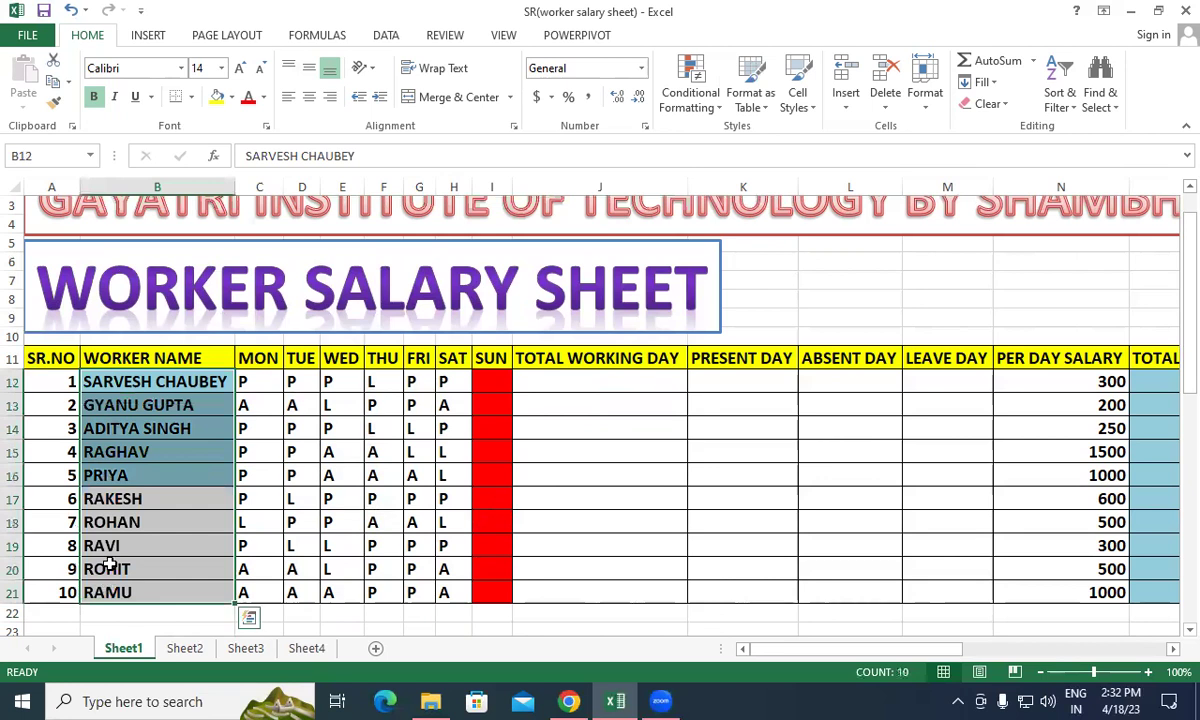
click(257, 352)
drag(490, 357, 252, 357)
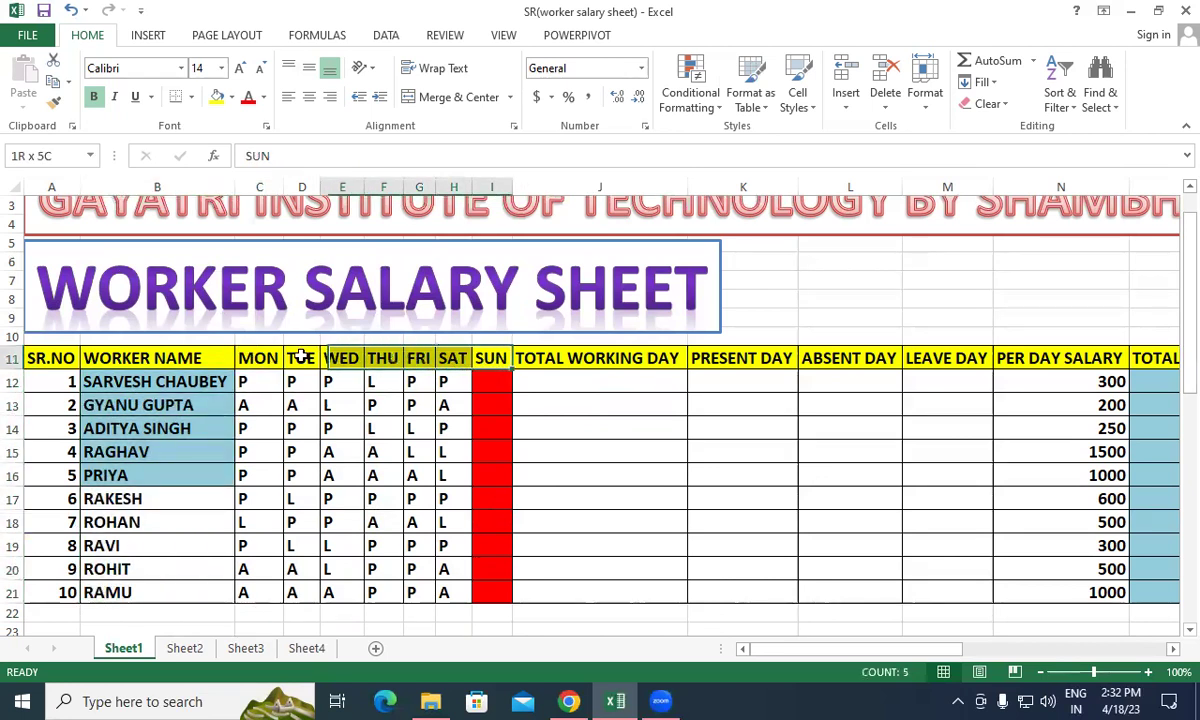
click(254, 381)
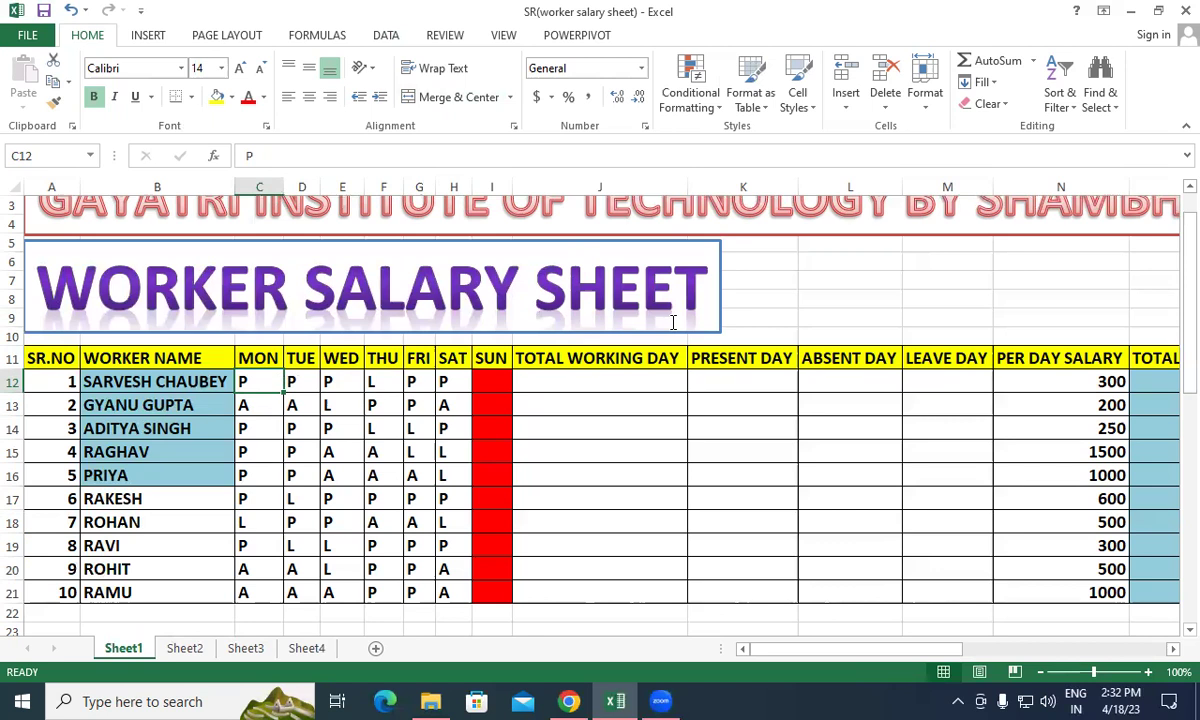
click(559, 380)
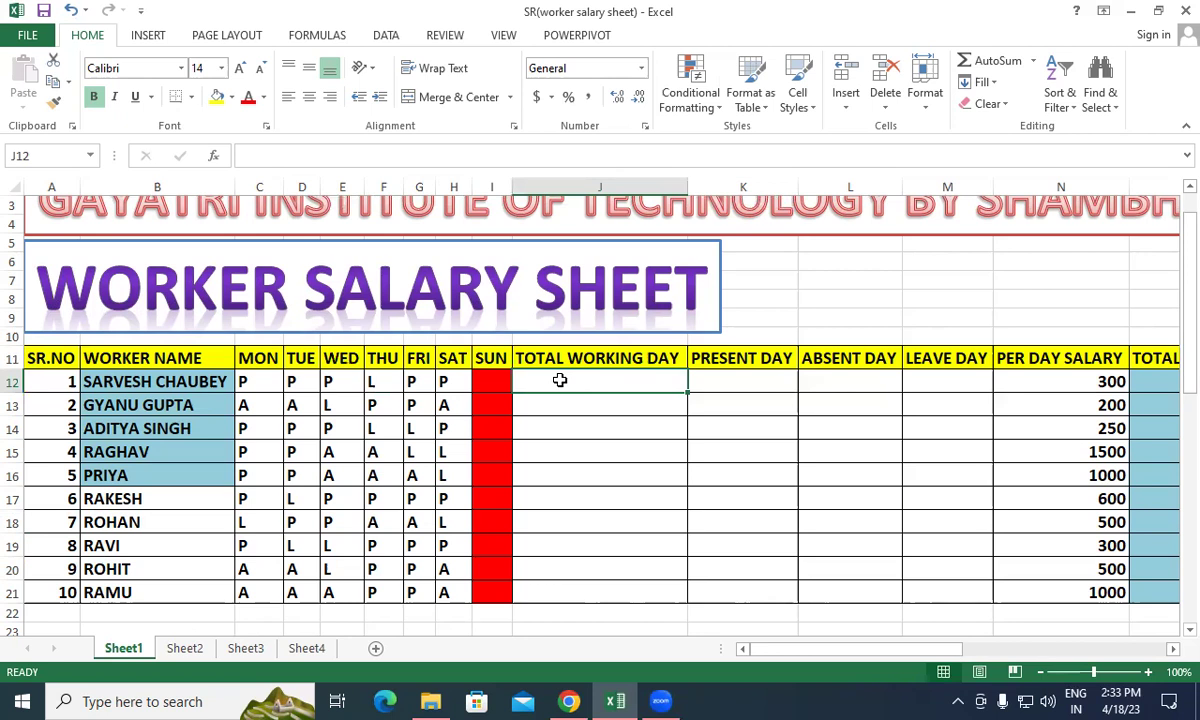
Step: Enter =COUNTA(C12:I12) in J12, giving the first worker 6 working days
text(=)
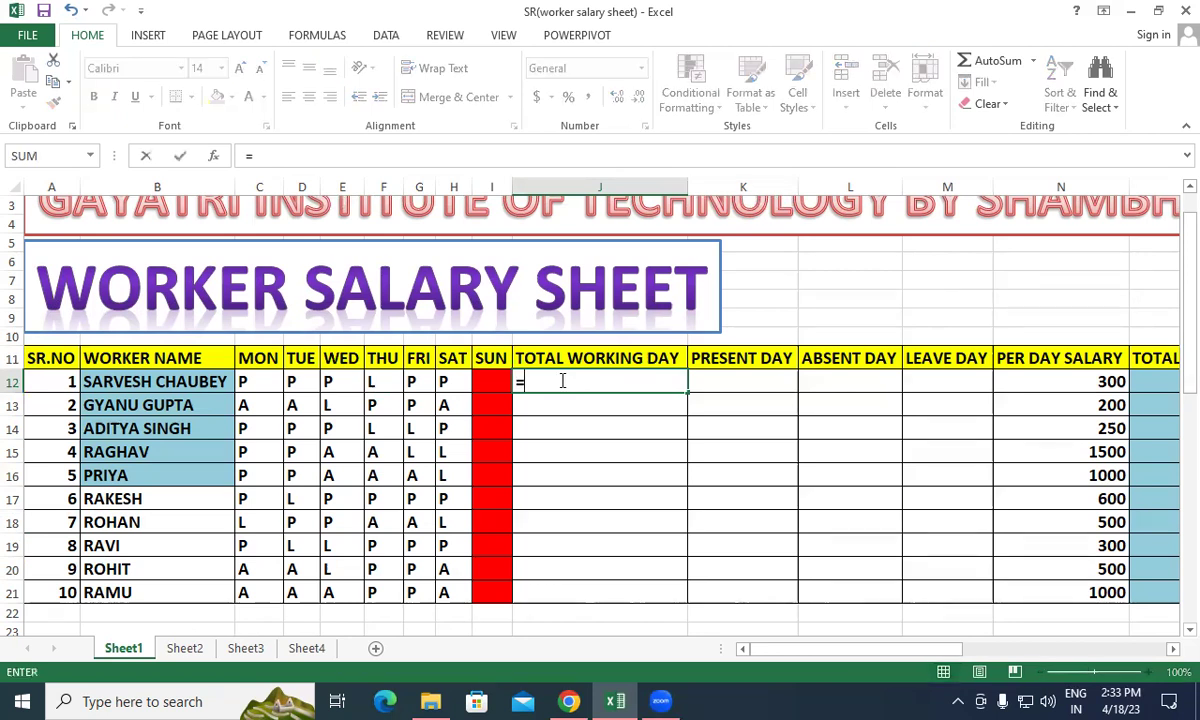
text(COU)
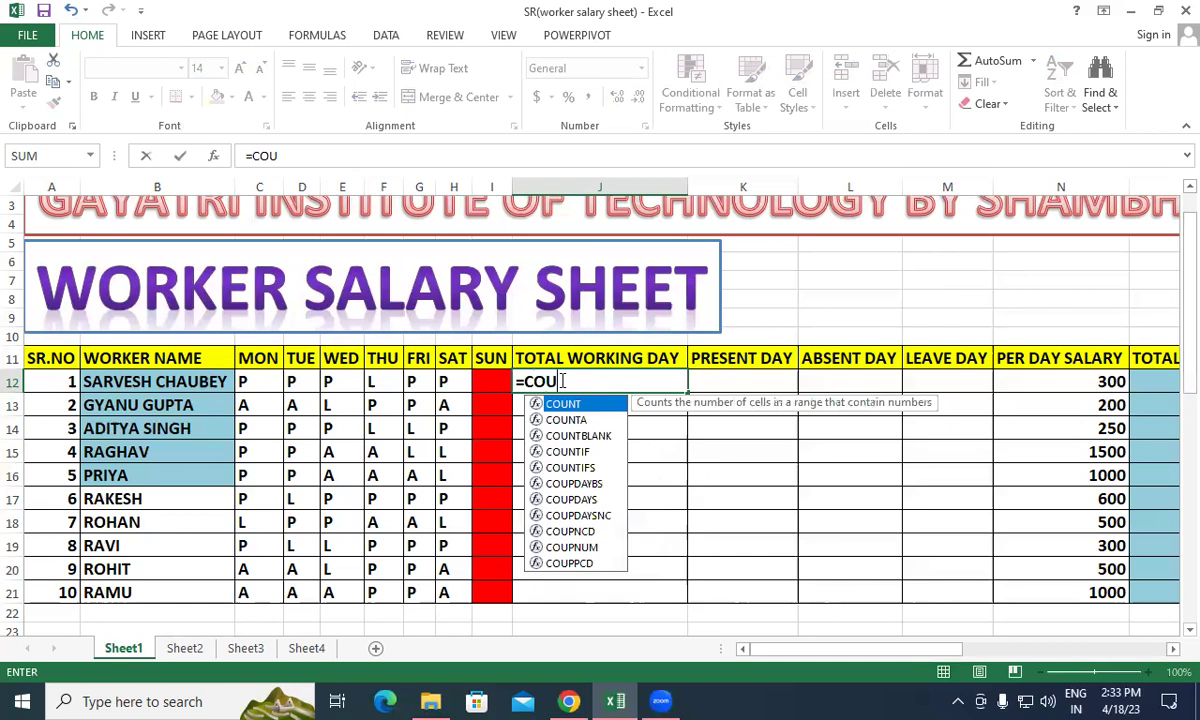
text(NTA)
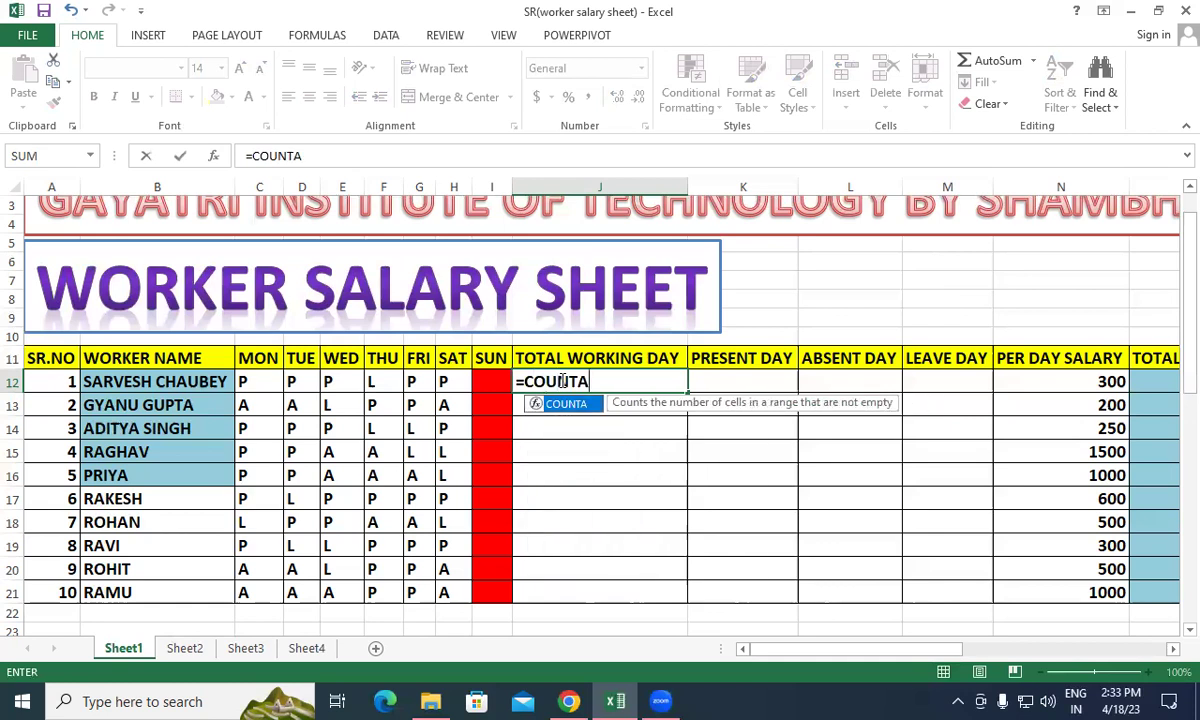
text(()
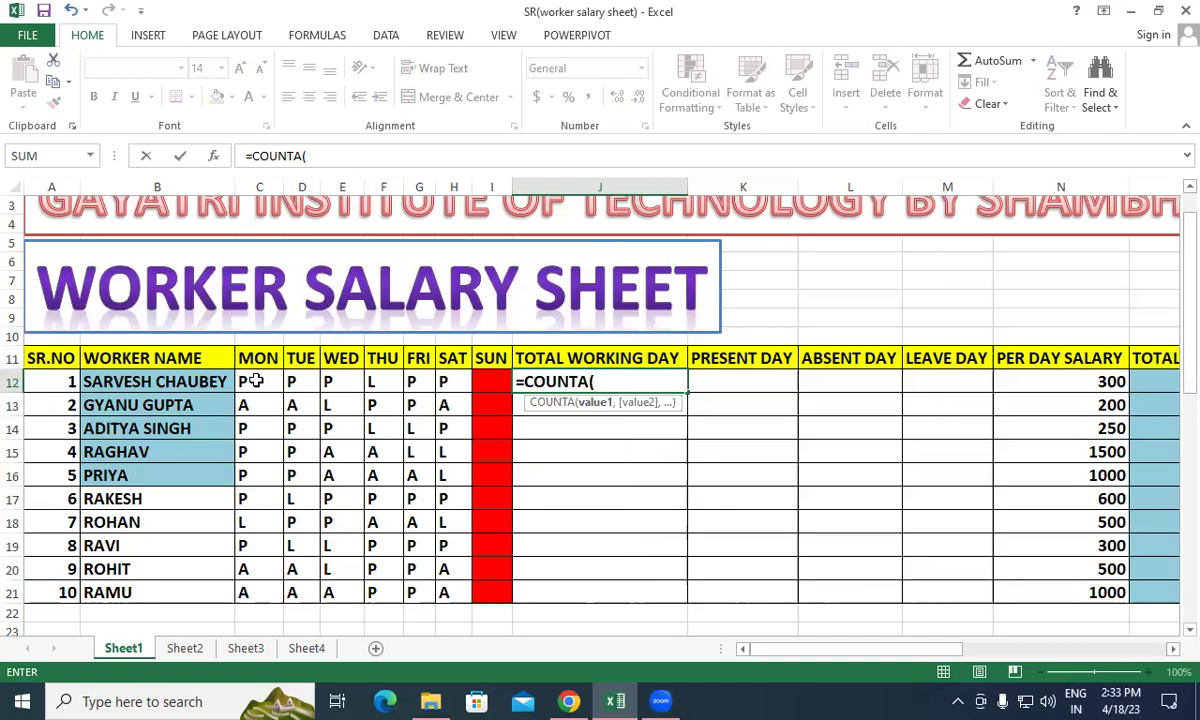
drag(245, 381, 492, 376)
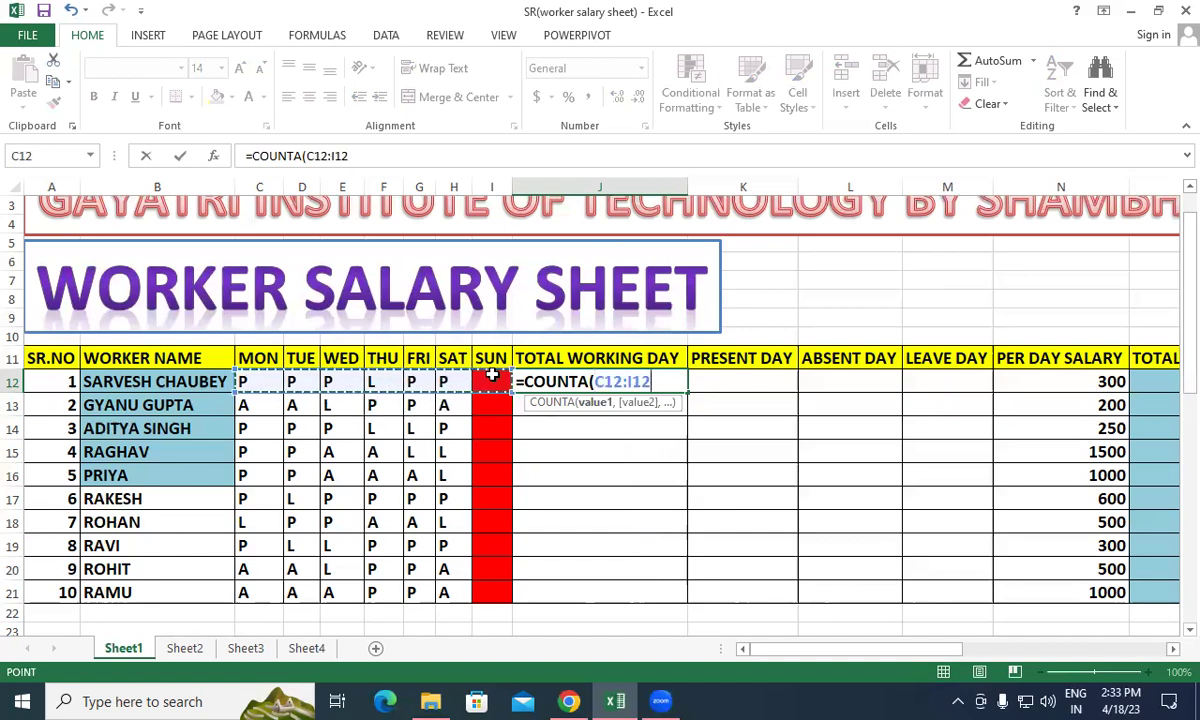
text())
key(Return)
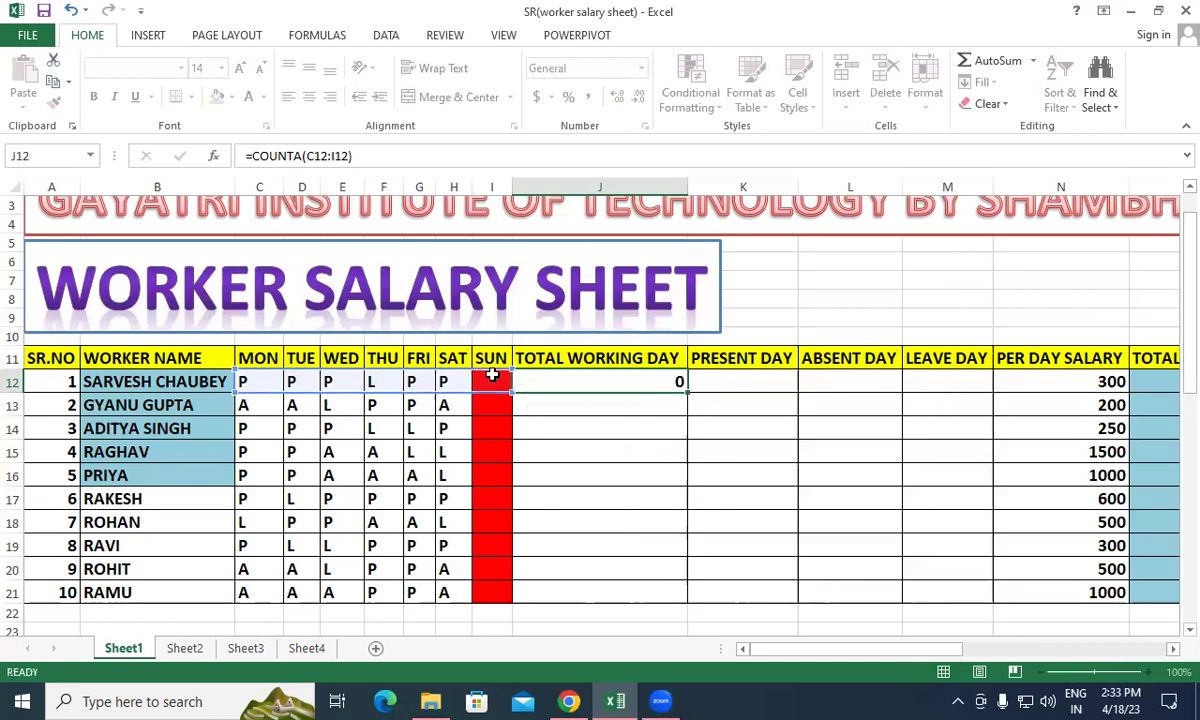
Step: Fill the J12 COUNTA formula down to J21 so every worker shows 6
click(614, 382)
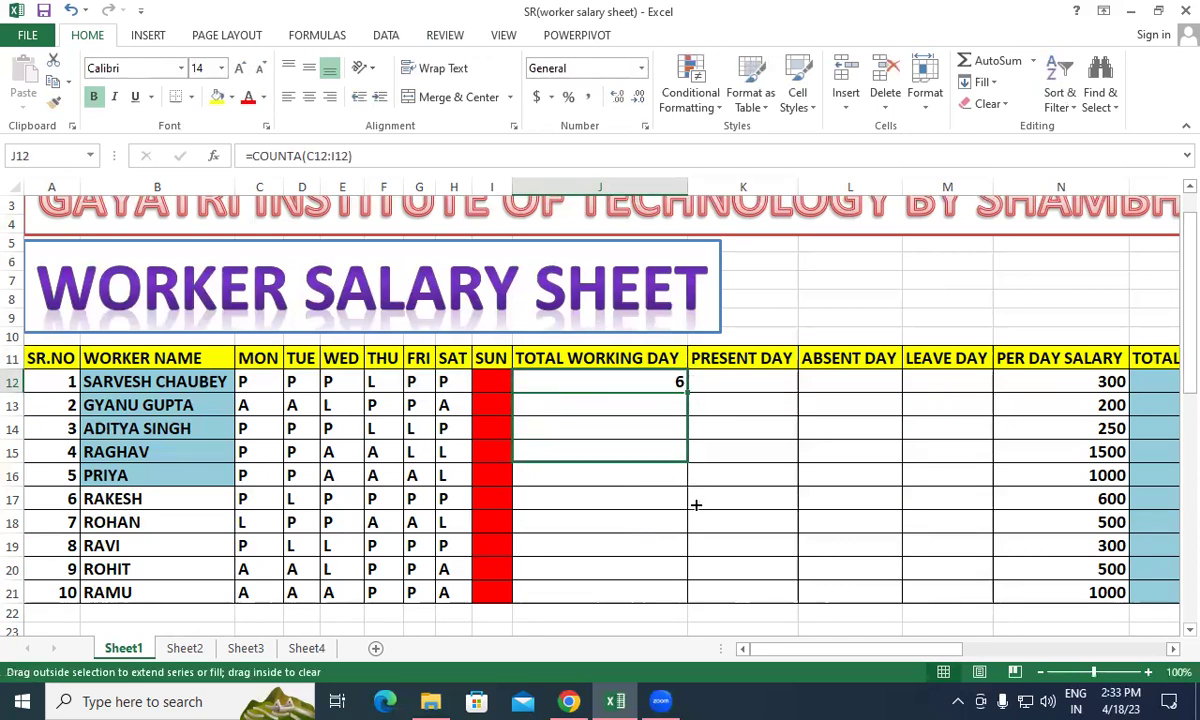
drag(688, 390, 702, 598)
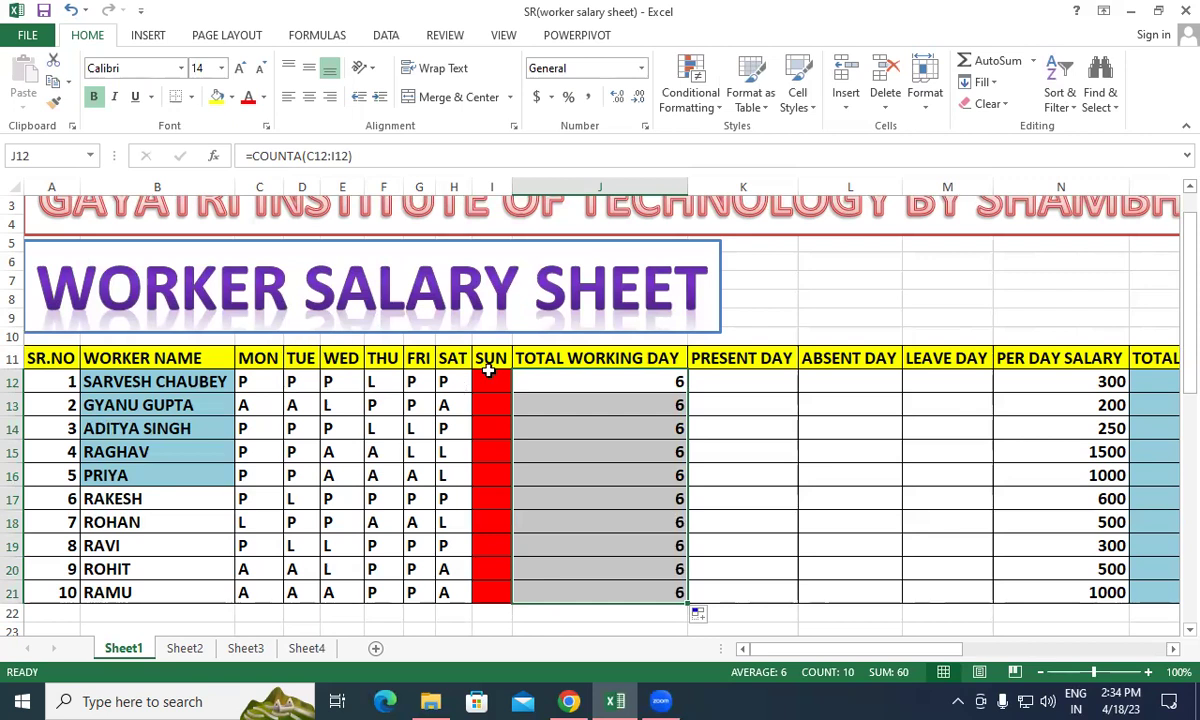
click(645, 386)
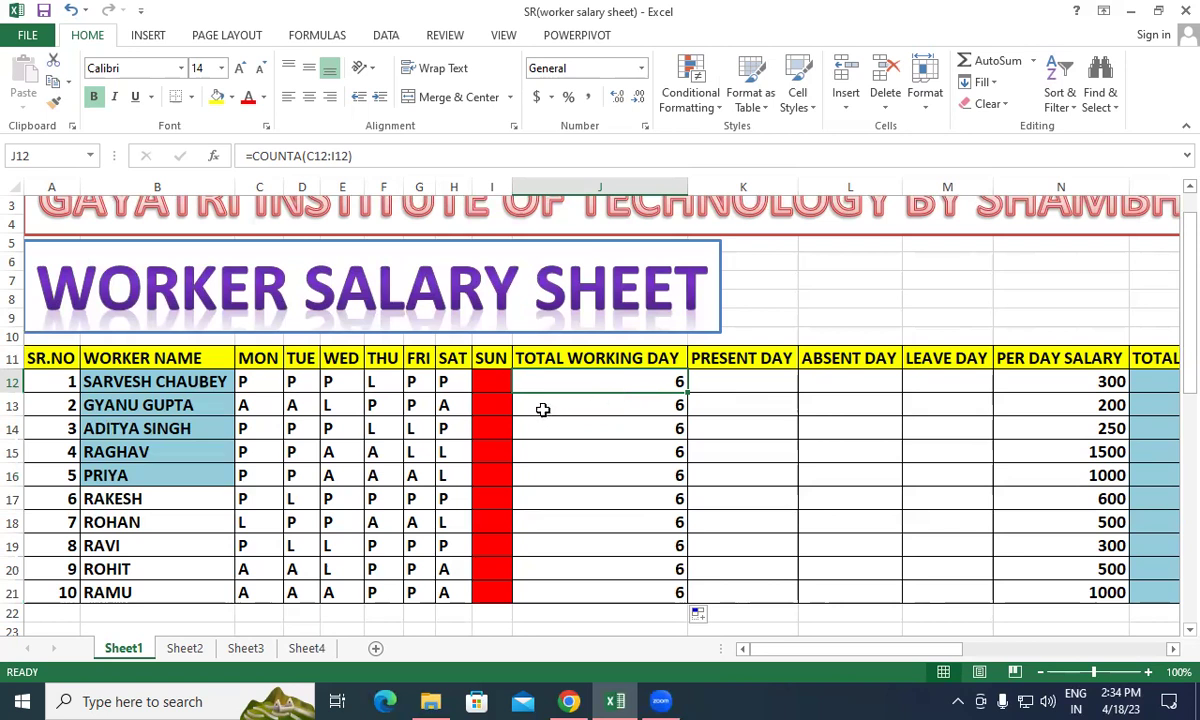
Step: Enter Sunday marks P, A, P, A, P, A, P, P, P, P in I12:I21
click(494, 385)
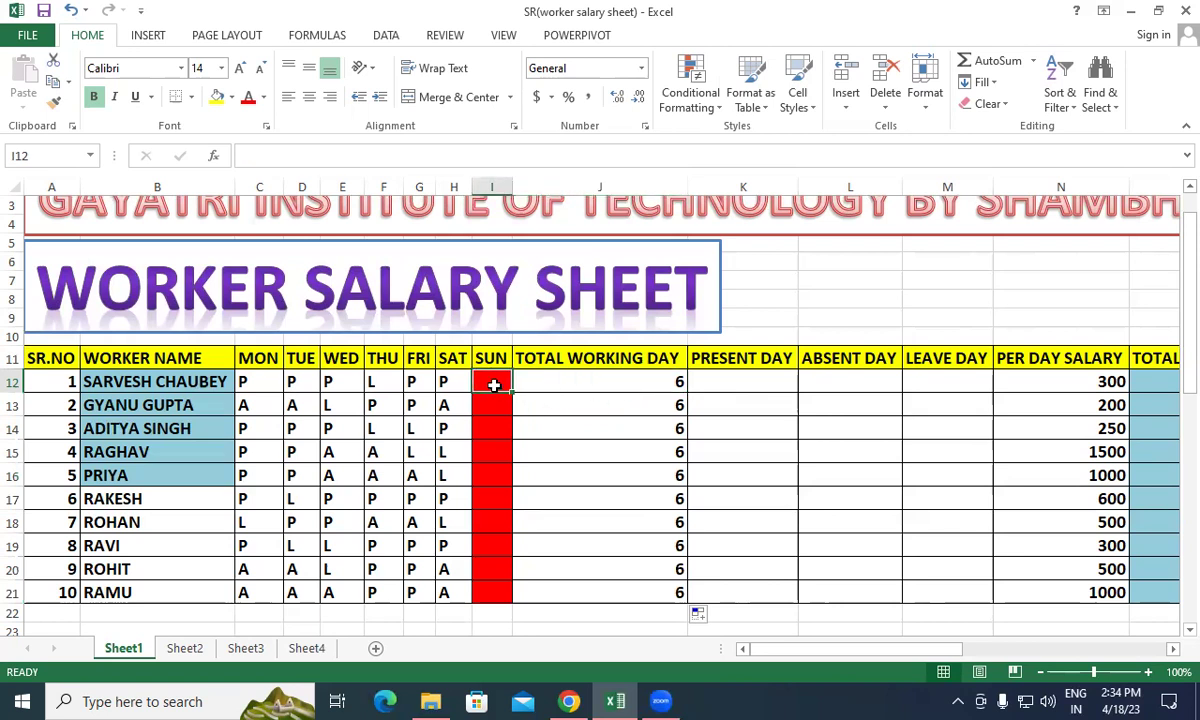
text(P)
key(Return)
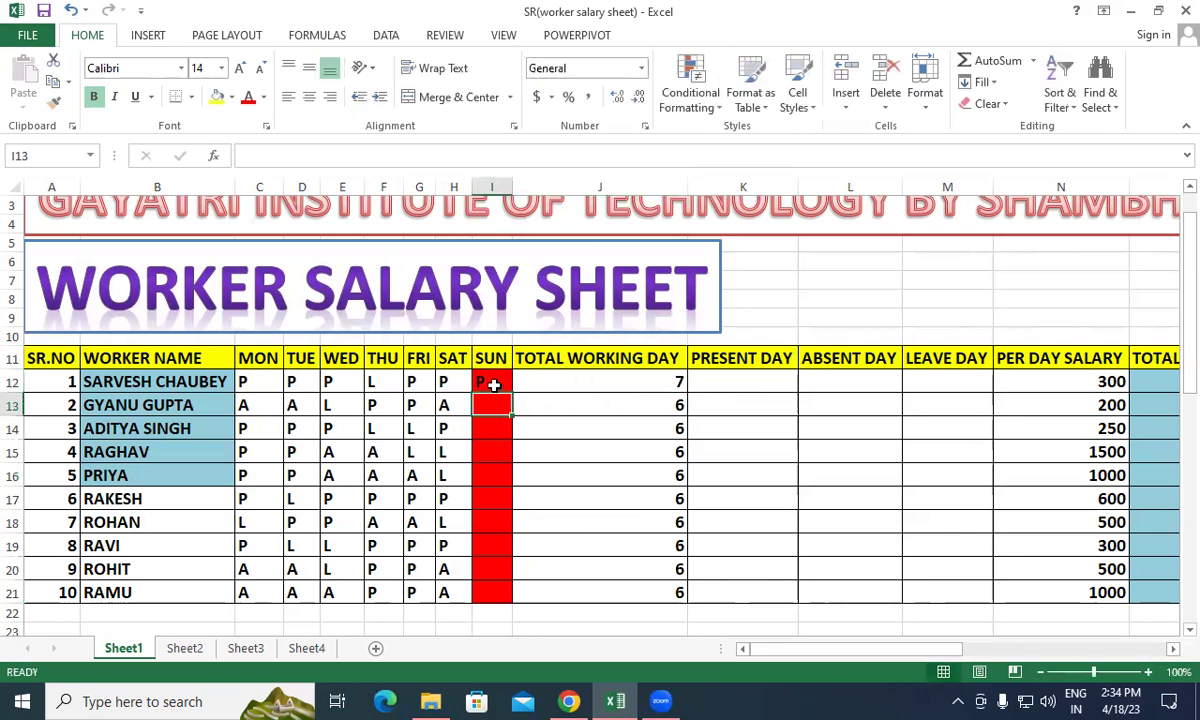
text(A)
key(Return)
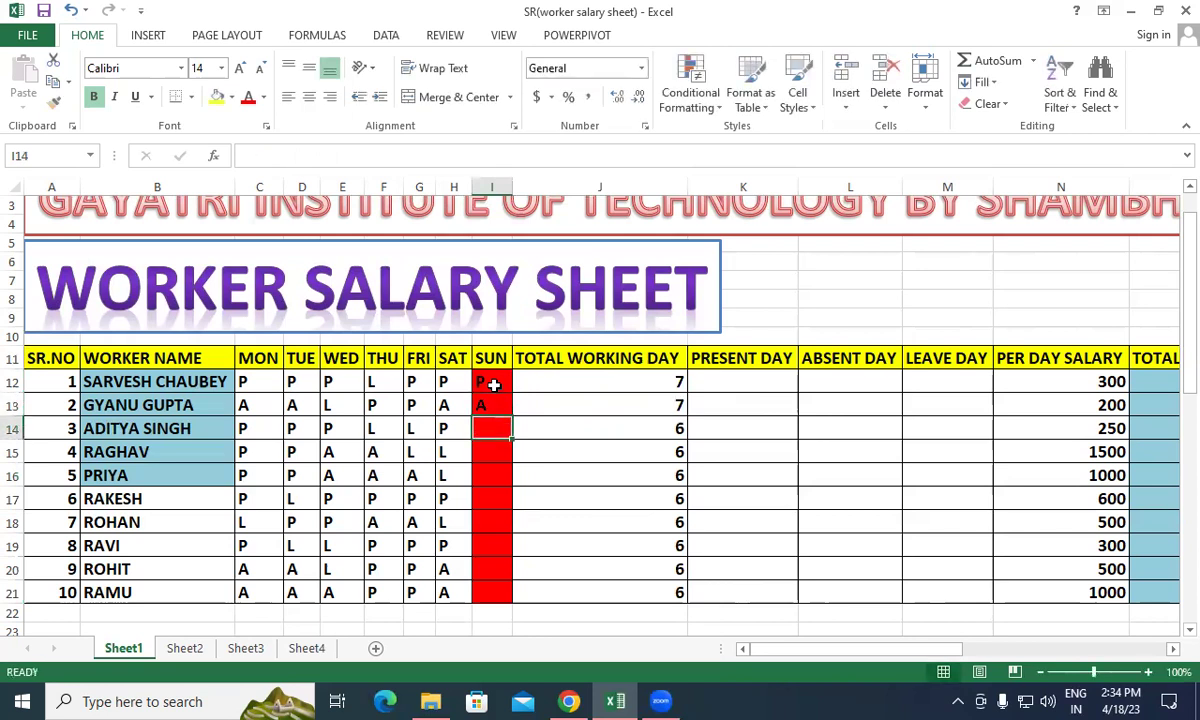
text(P)
key(Return)
text(A)
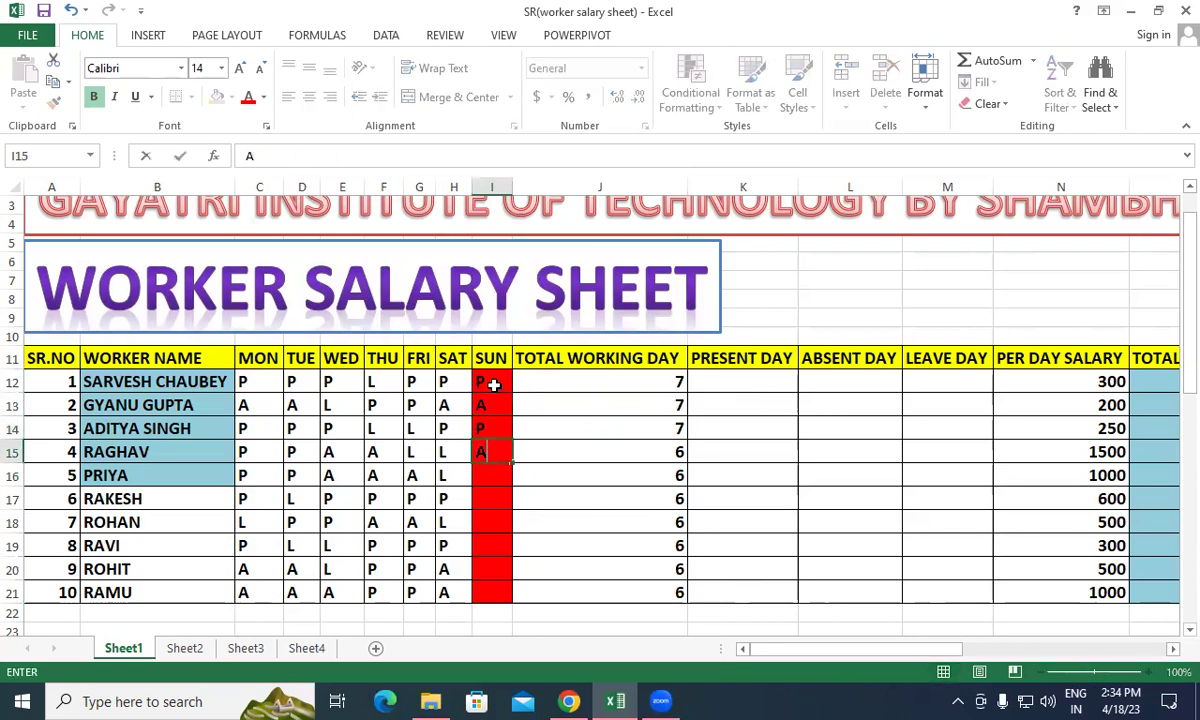
key(Return)
text(P)
key(Return)
text(A)
key(Return)
text(P)
key(Return)
text(P)
key(Return)
text(P)
key(Return)
text(P)
key(Return)
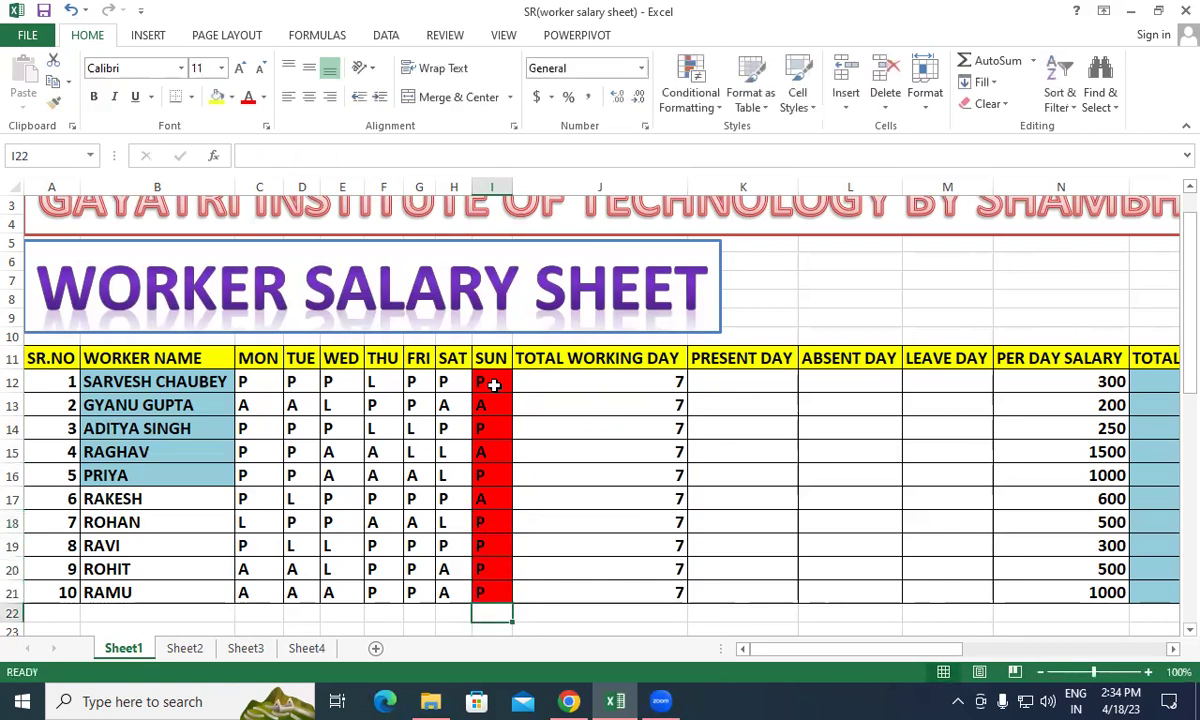
Step: Check the updated total working days and move across the Present, Absent and Leave Day cells
drag(622, 383, 646, 588)
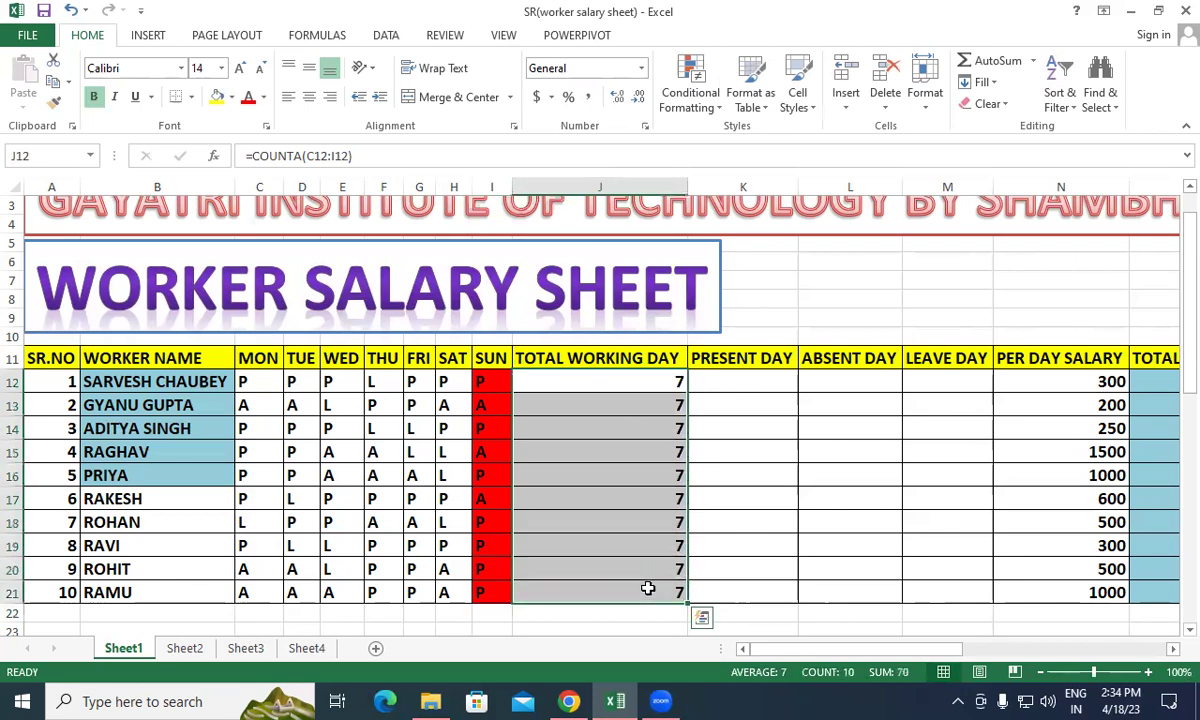
click(612, 380)
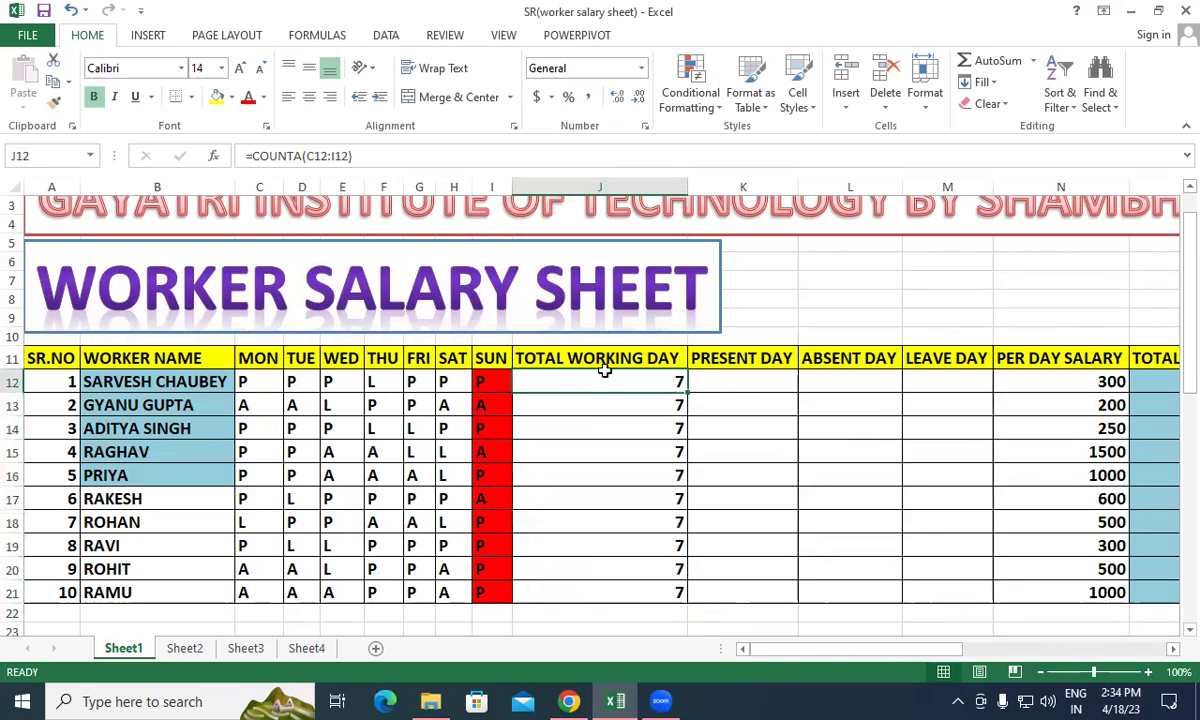
click(722, 380)
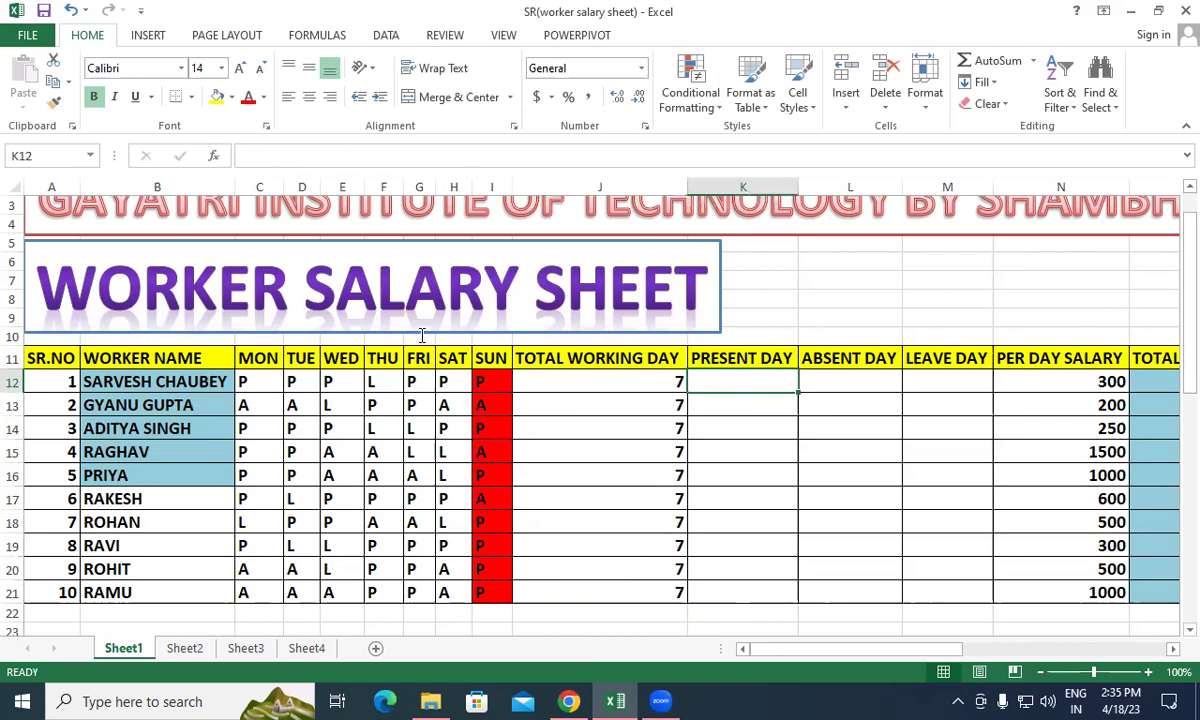
click(833, 383)
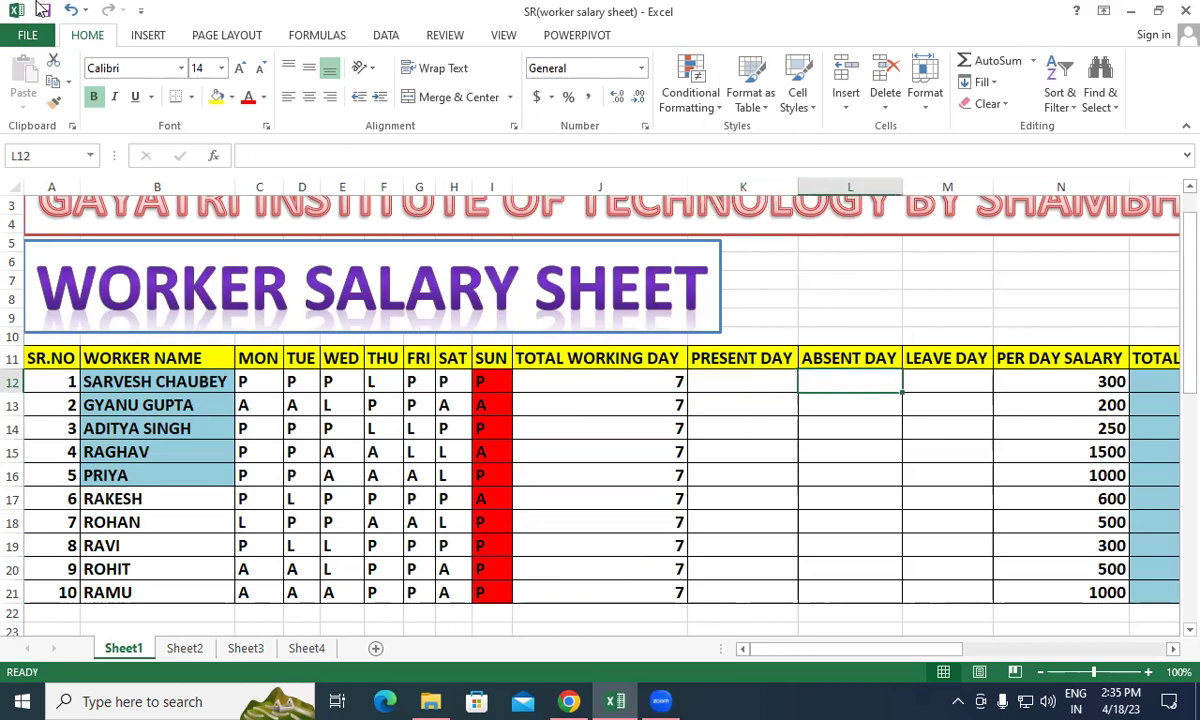
click(925, 378)
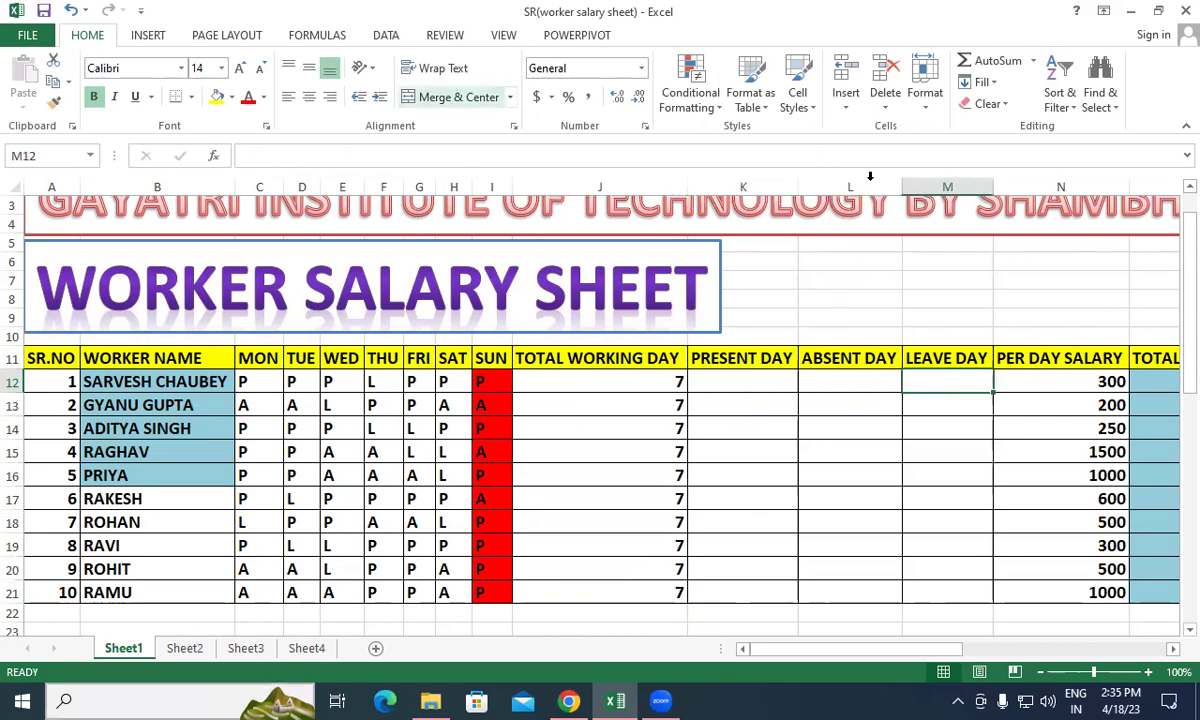
drag(1083, 380, 1083, 590)
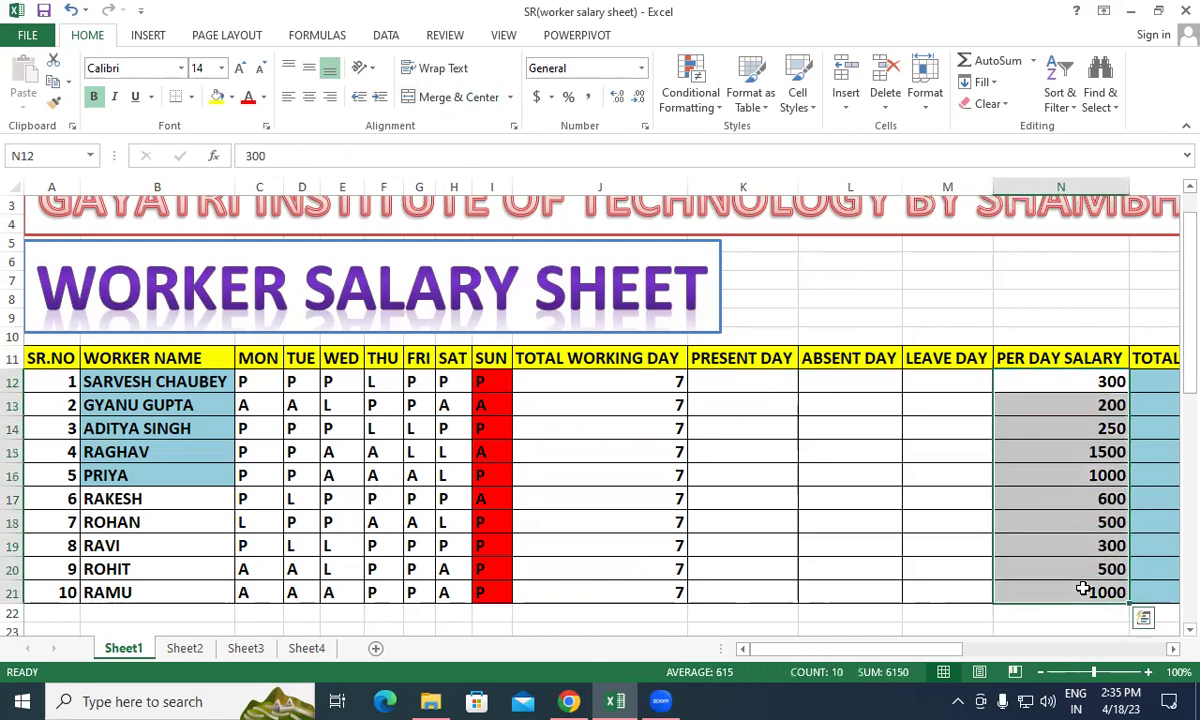
drag(1147, 382, 1152, 590)
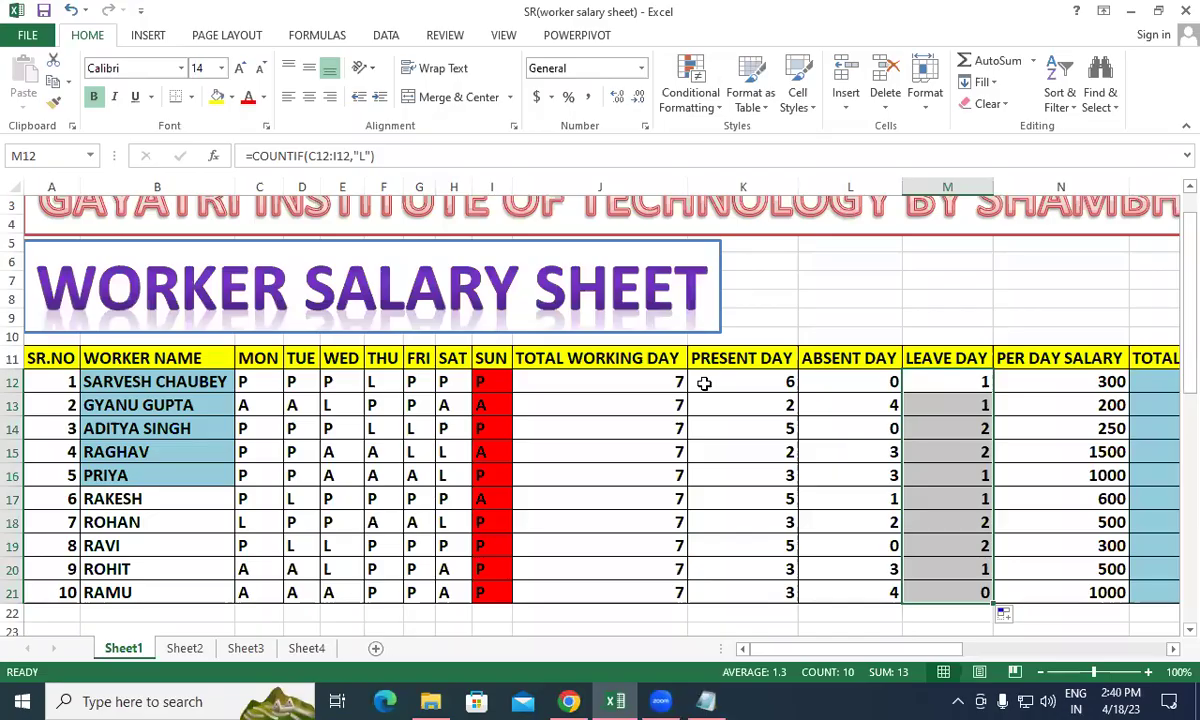
drag(704, 383, 982, 586)
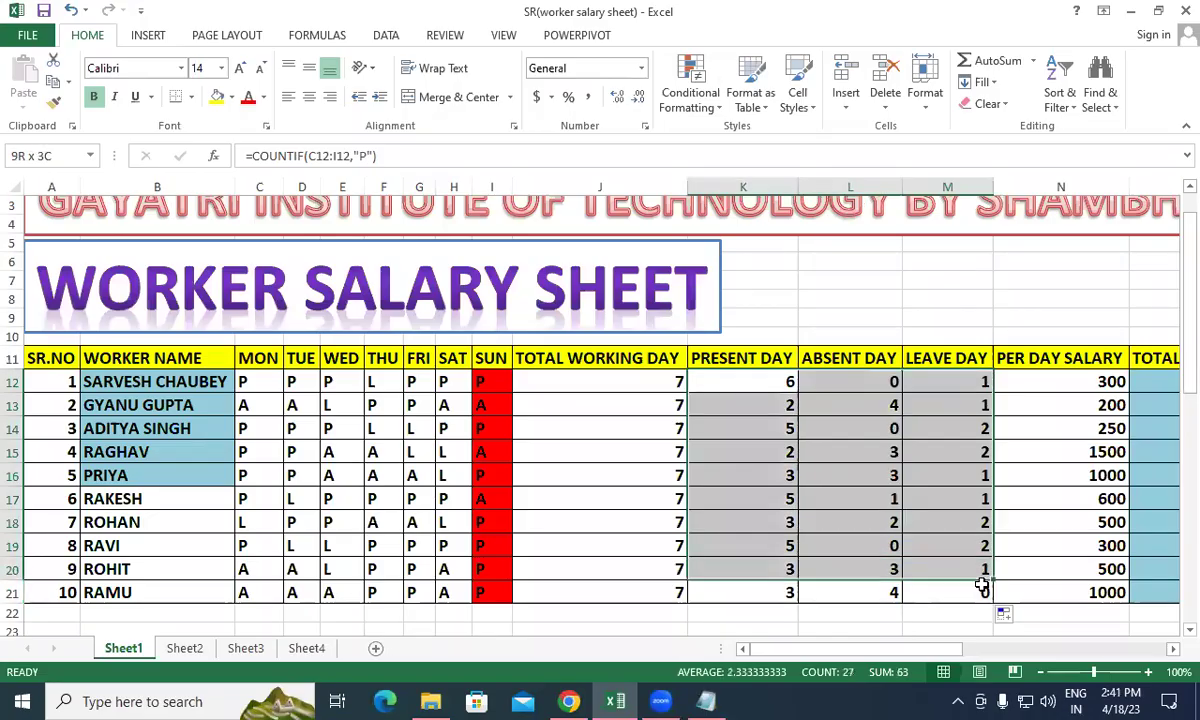
key(Delete)
click(754, 424)
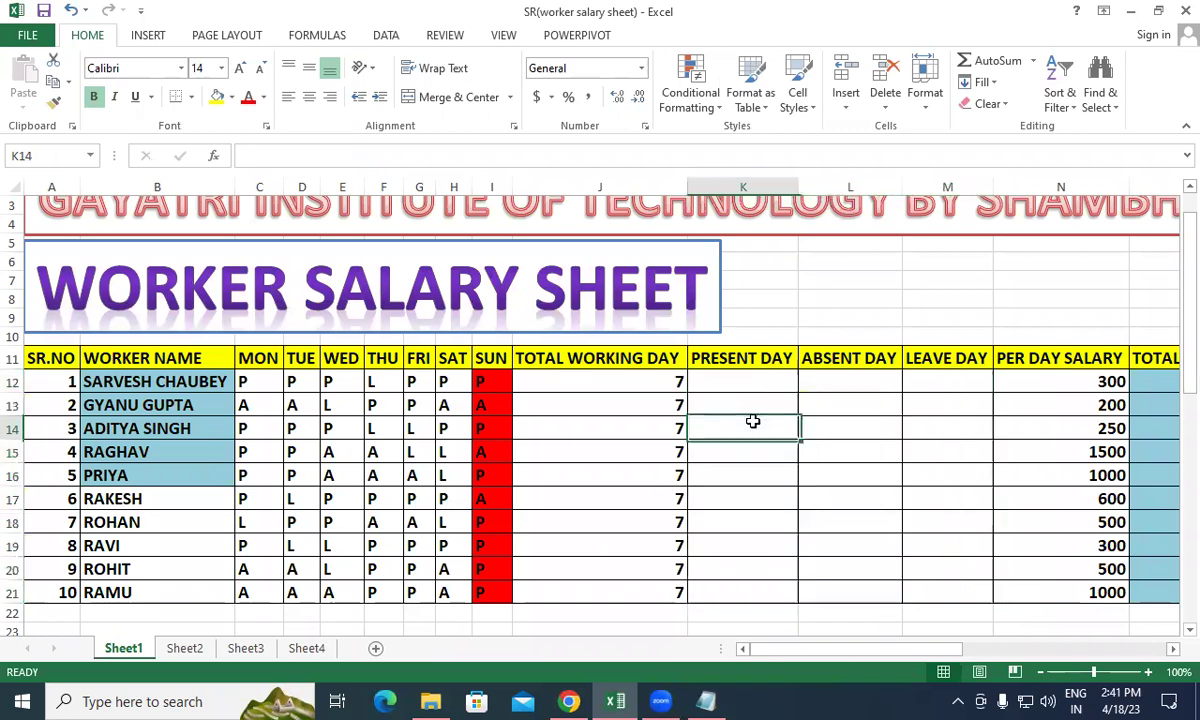
Step: Enter =COUNTIF(C12:I12,"P") in K12 to count the first worker's present days
click(716, 382)
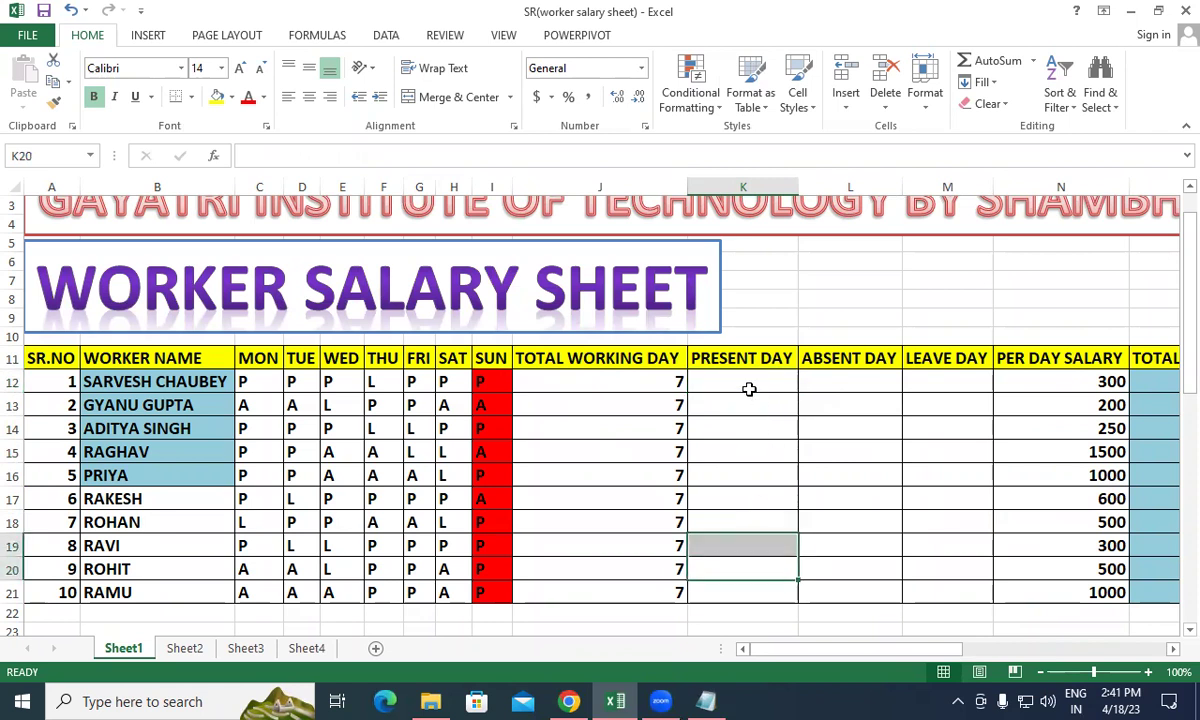
text(=)
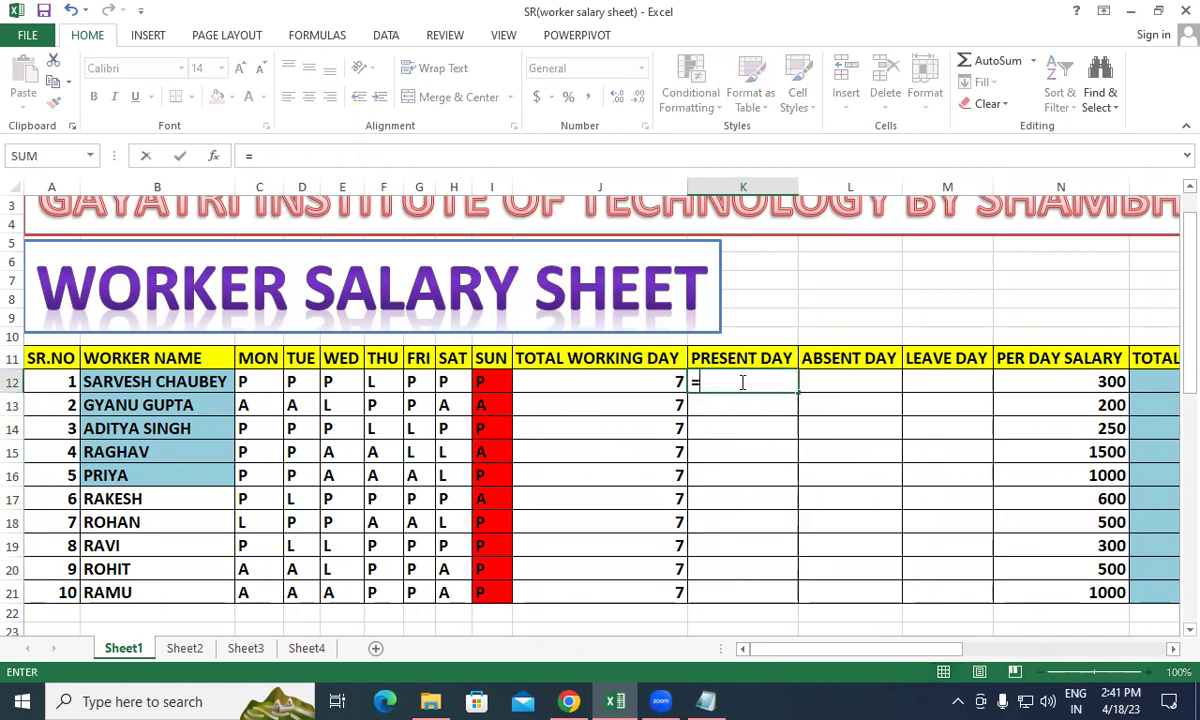
text(COUN)
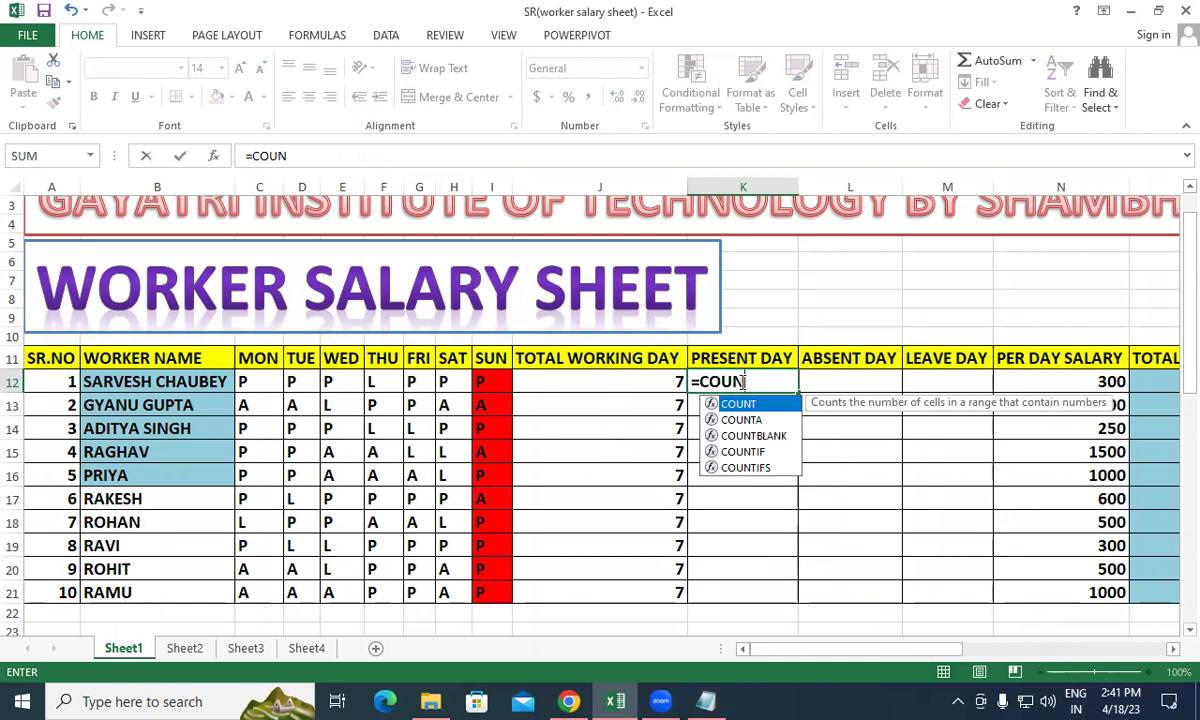
text(TIF()
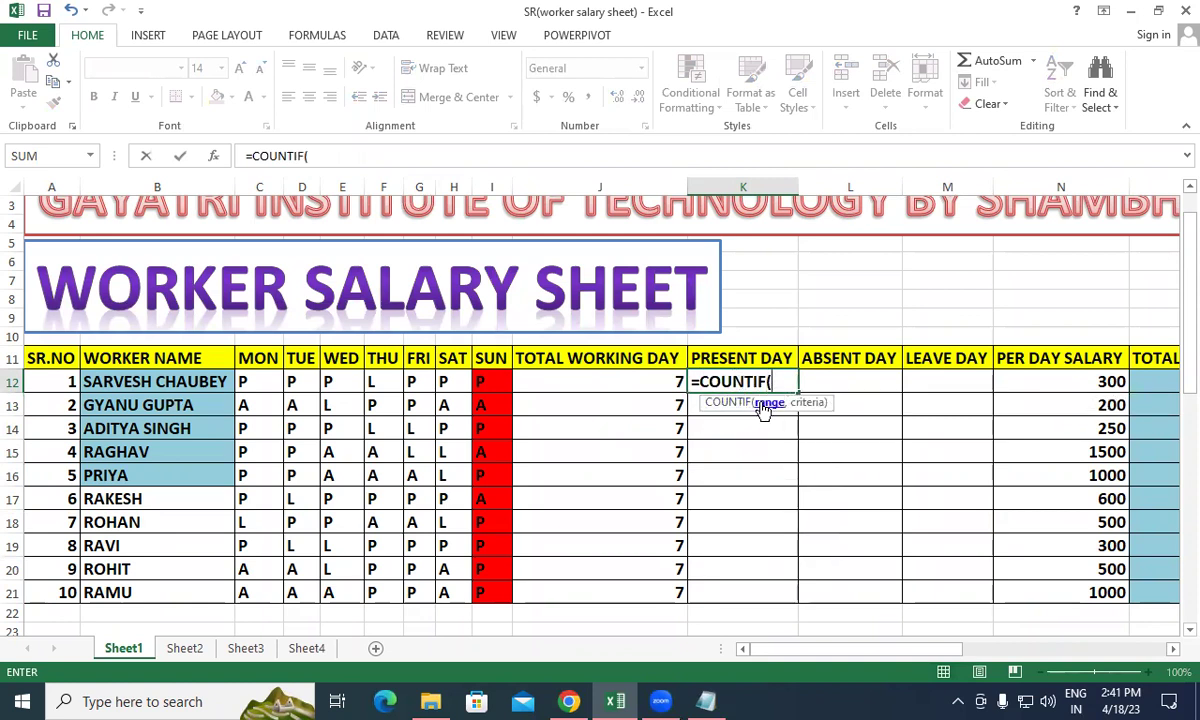
click(258, 380)
drag(258, 379, 490, 379)
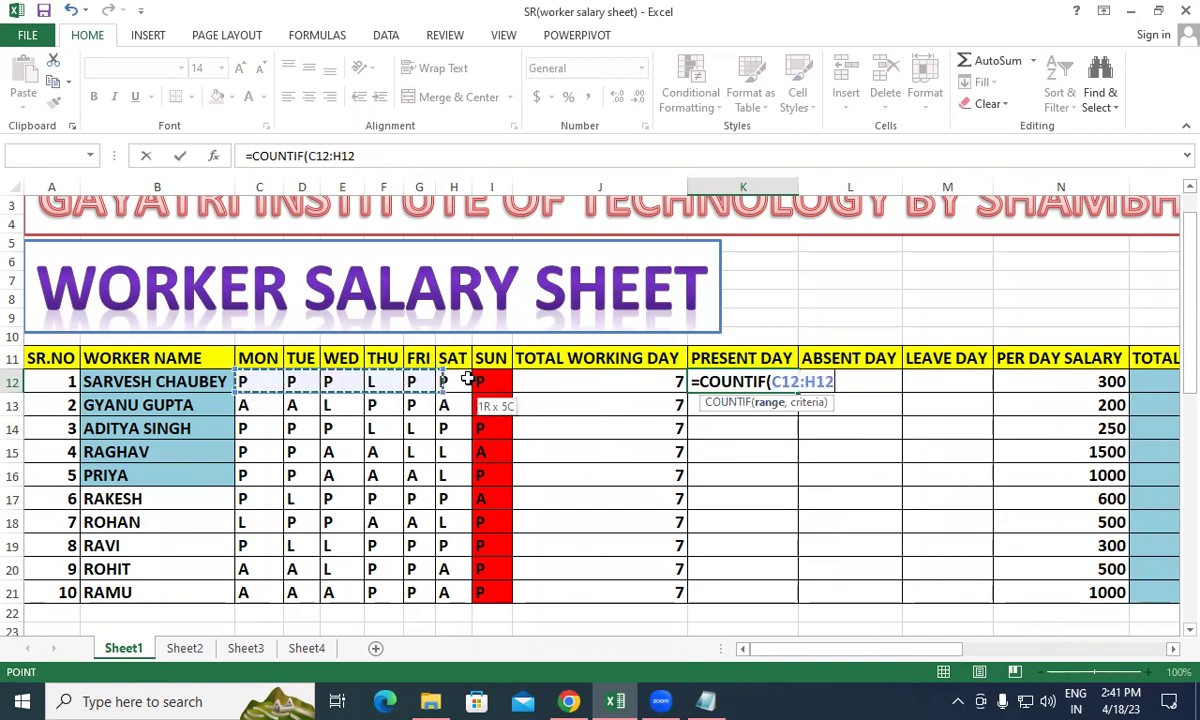
text(,)
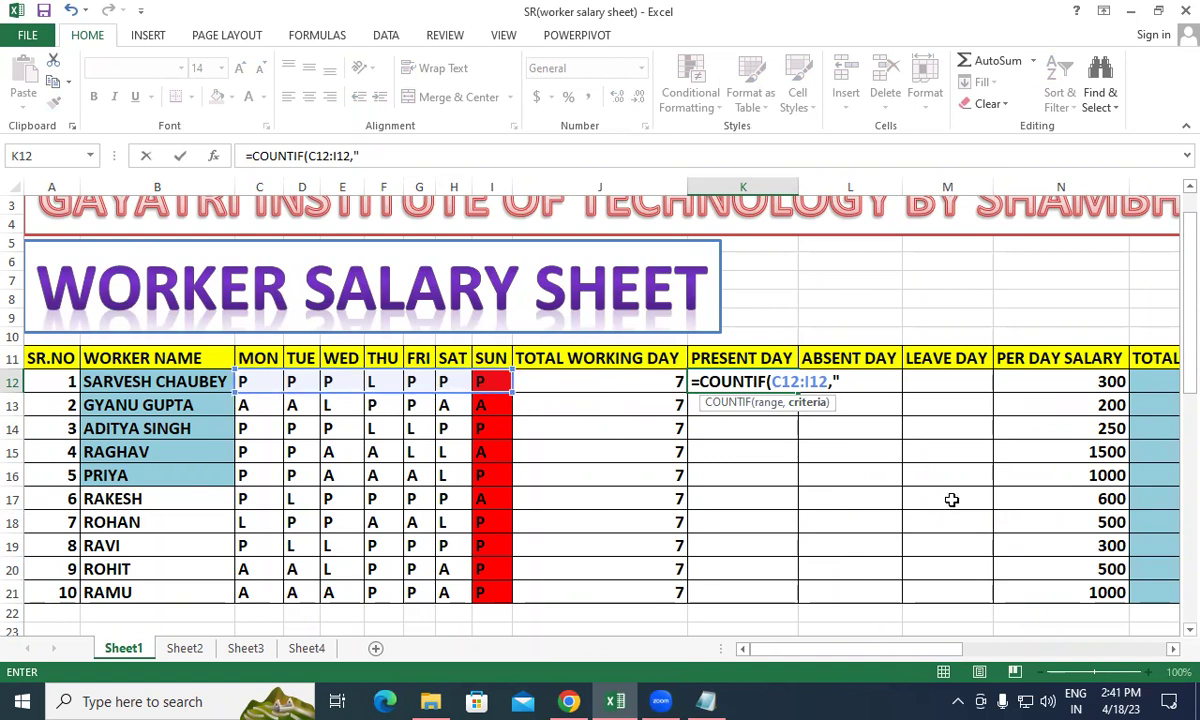
text(P")
text())
key(Return)
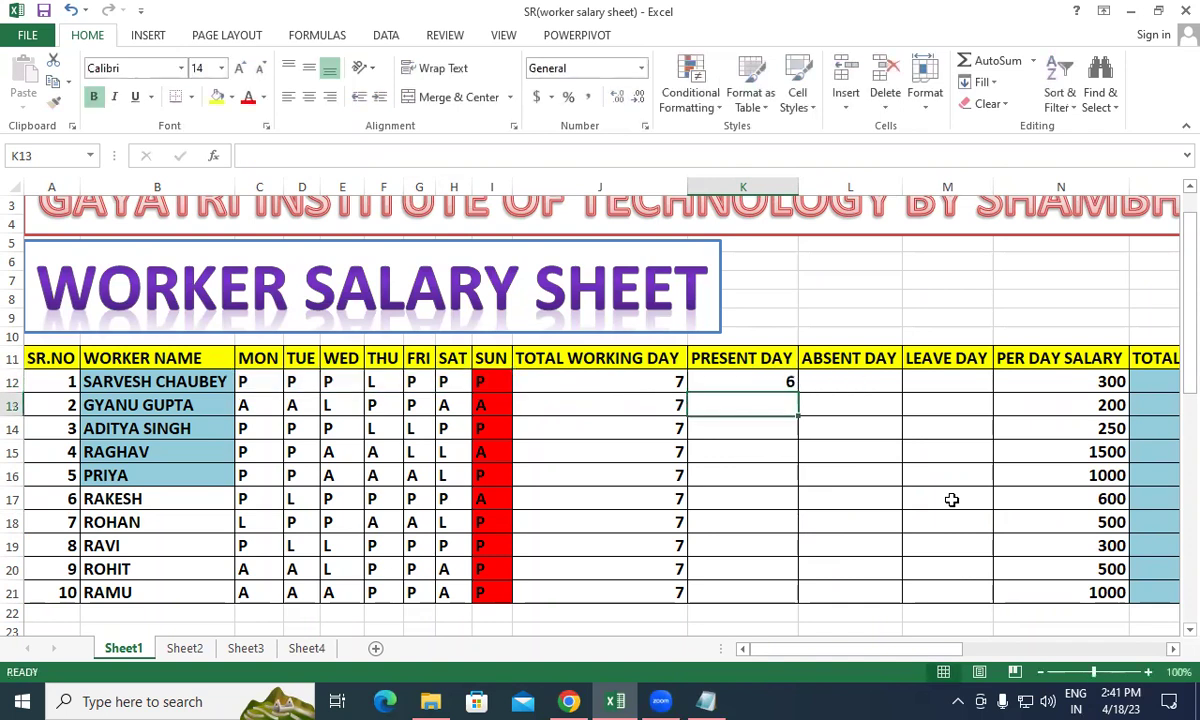
Step: Copy the present-day COUNTIF formula from K12 down to K21
click(787, 381)
drag(797, 392, 818, 602)
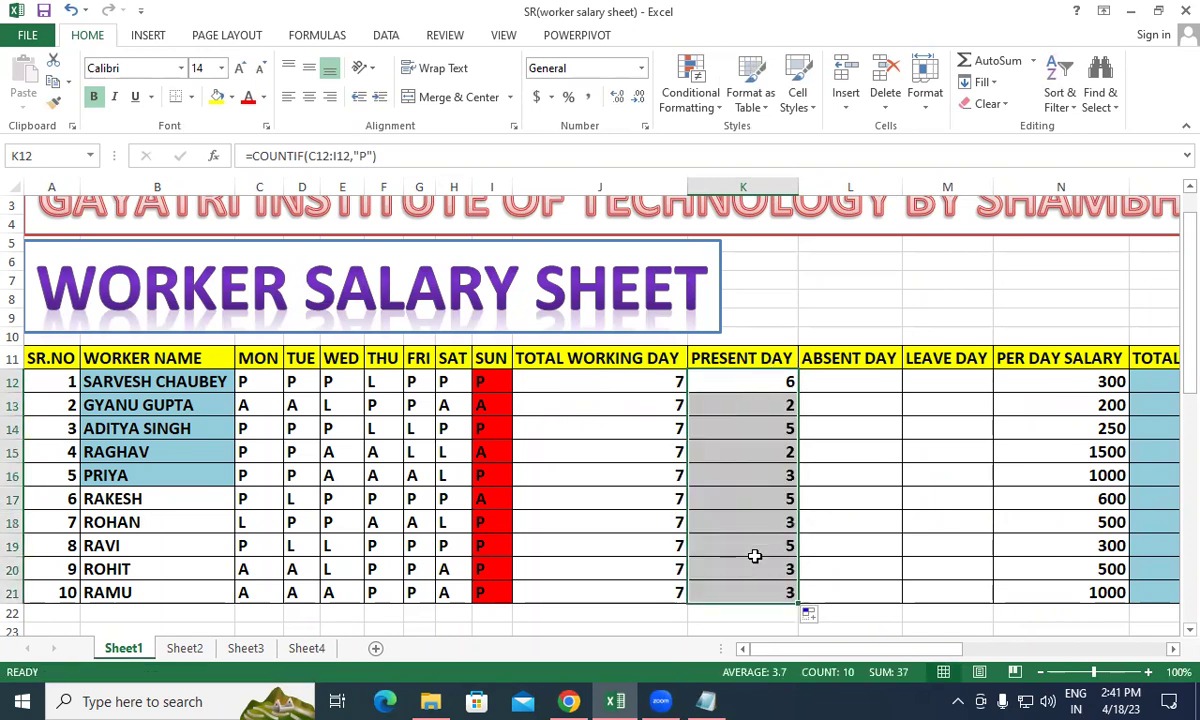
click(848, 381)
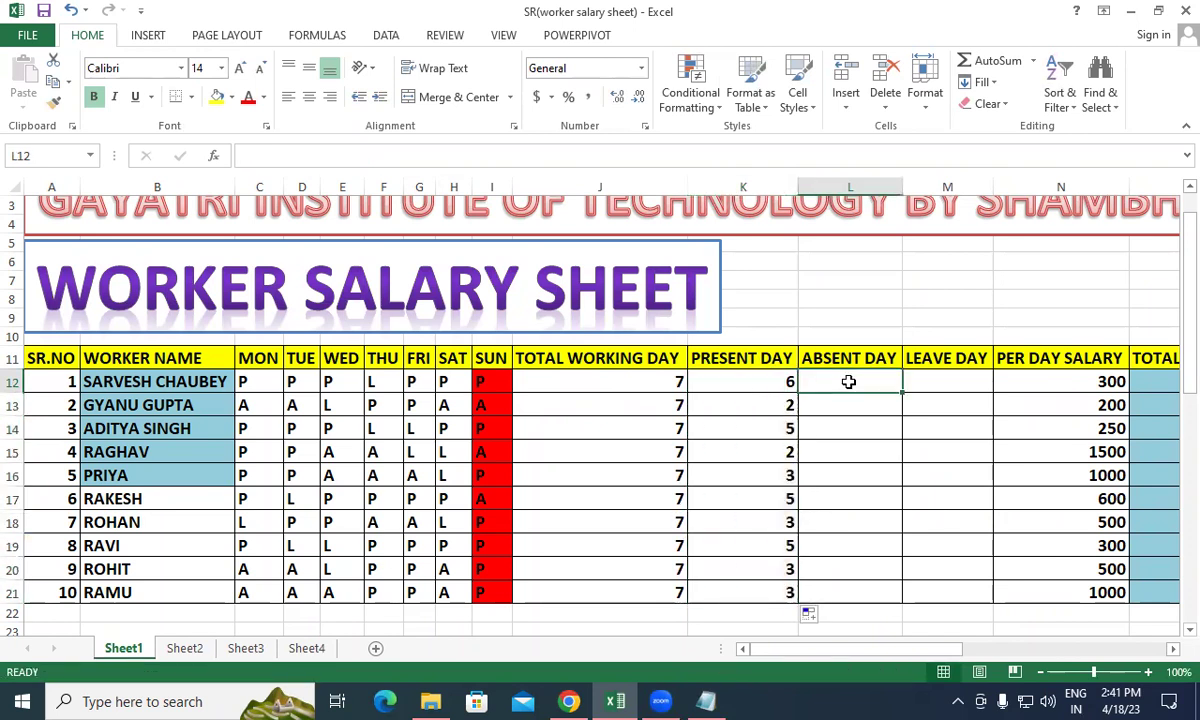
Step: Enter =COUNTIF(C12:I12,"A") in L12 to count the first worker's absences
text(=COUNTIF)
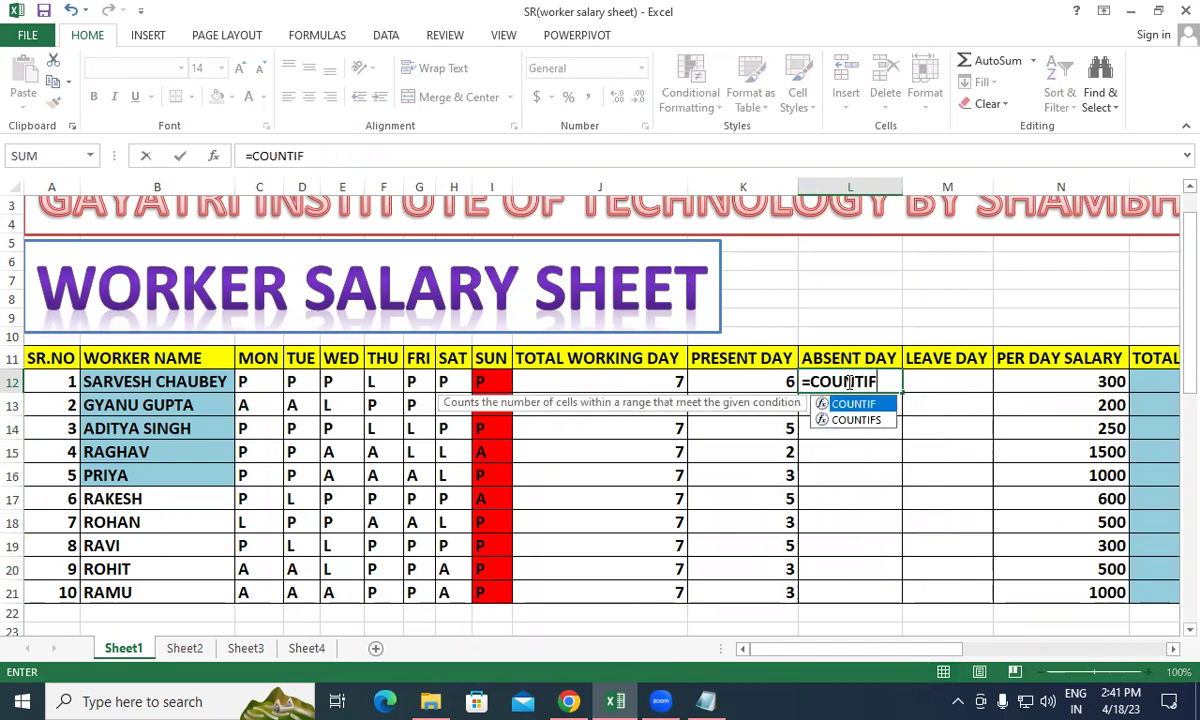
text(()
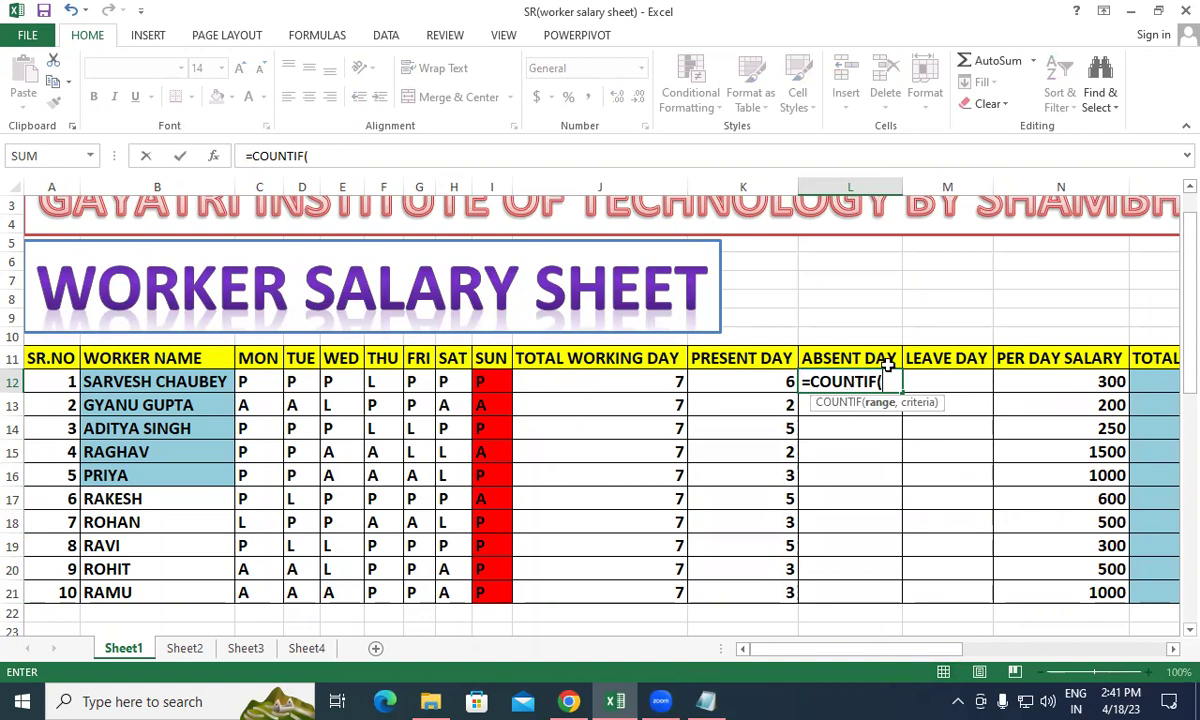
drag(250, 382, 487, 378)
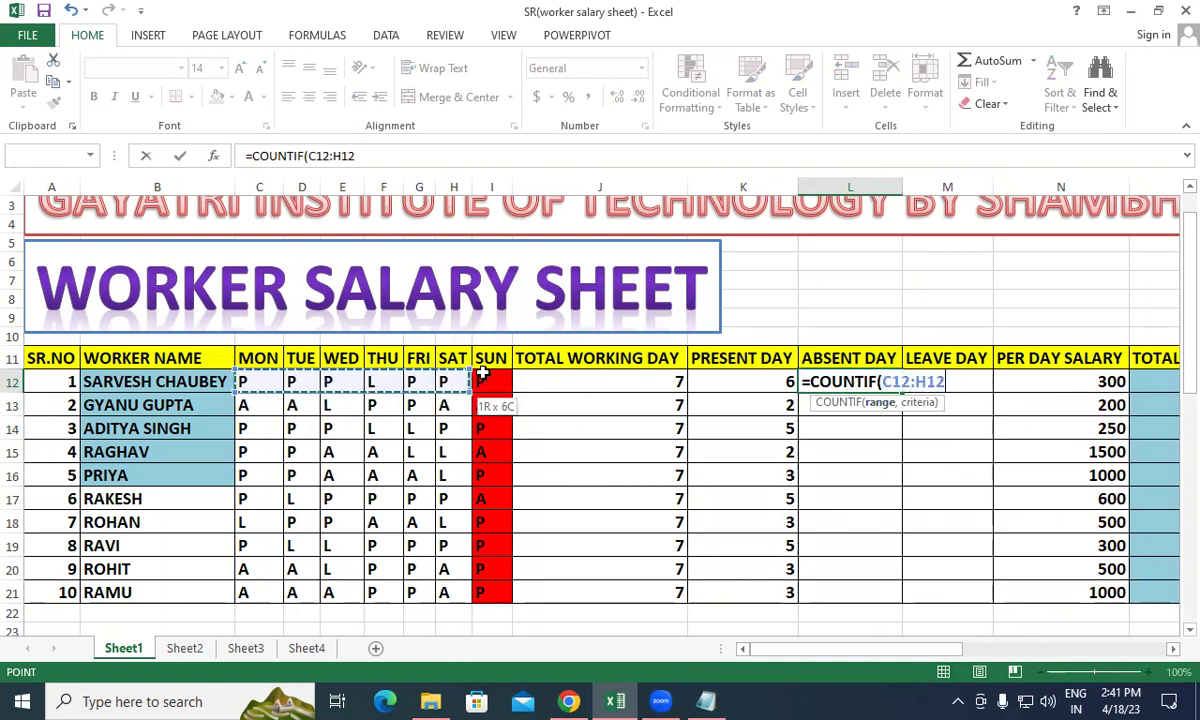
text(,)
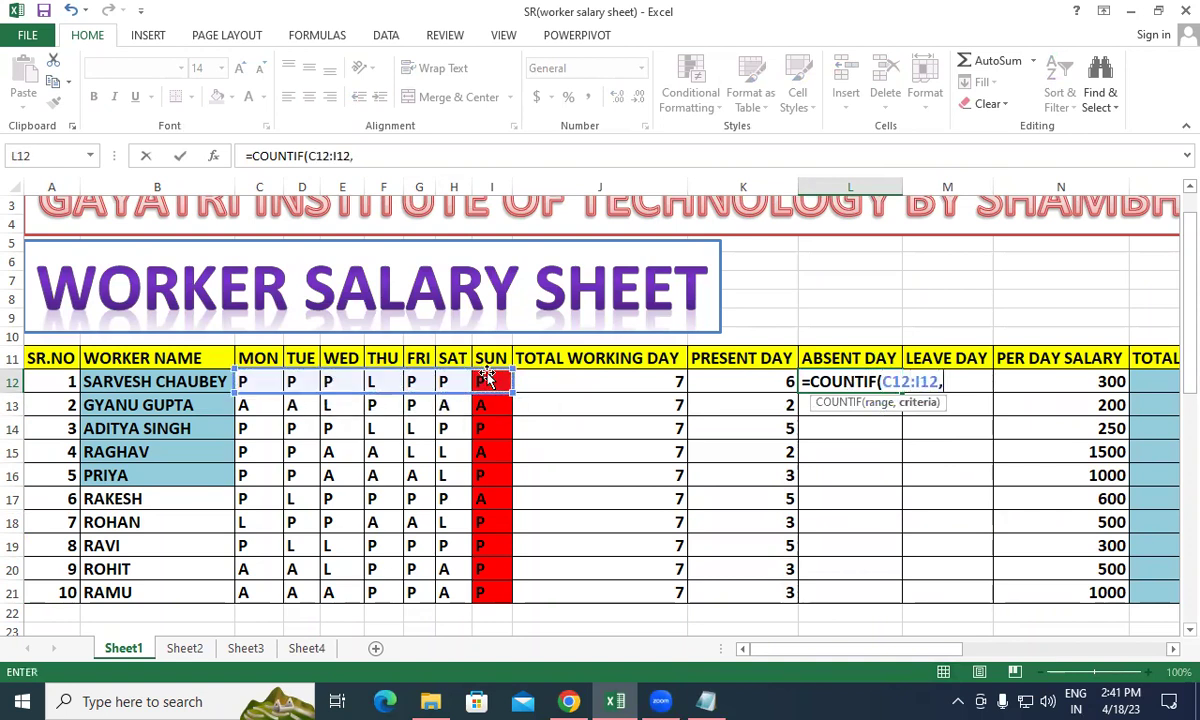
text("A")
text())
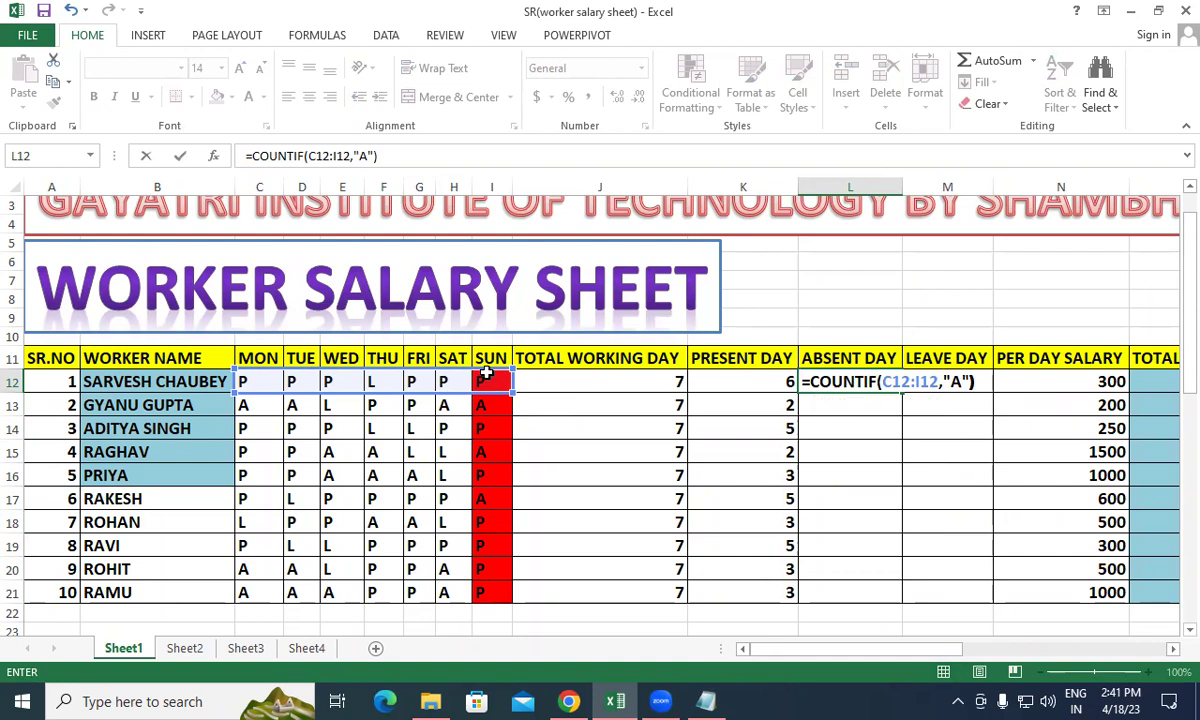
key(Return)
Step: Copy the absent-day formula from L12 down to L21
click(868, 383)
drag(902, 393, 907, 597)
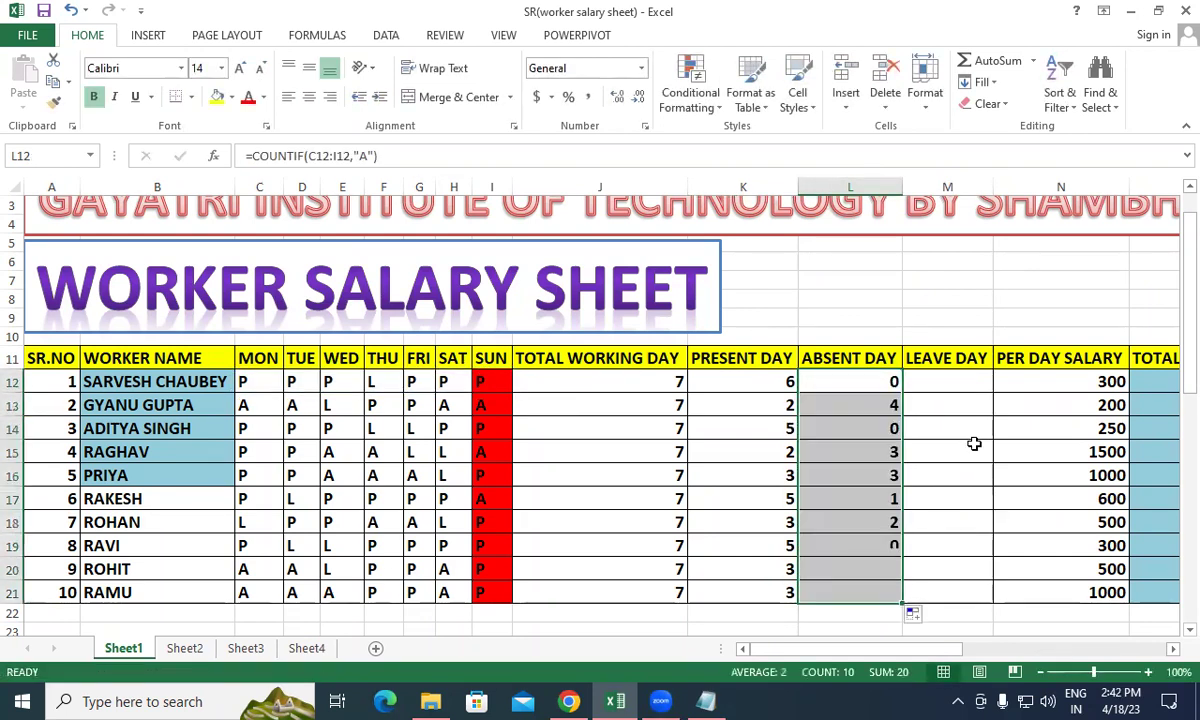
click(959, 379)
Step: Enter =COUNTIF(C12:I12,"L") in M12 and fill it down to M21
text(=)
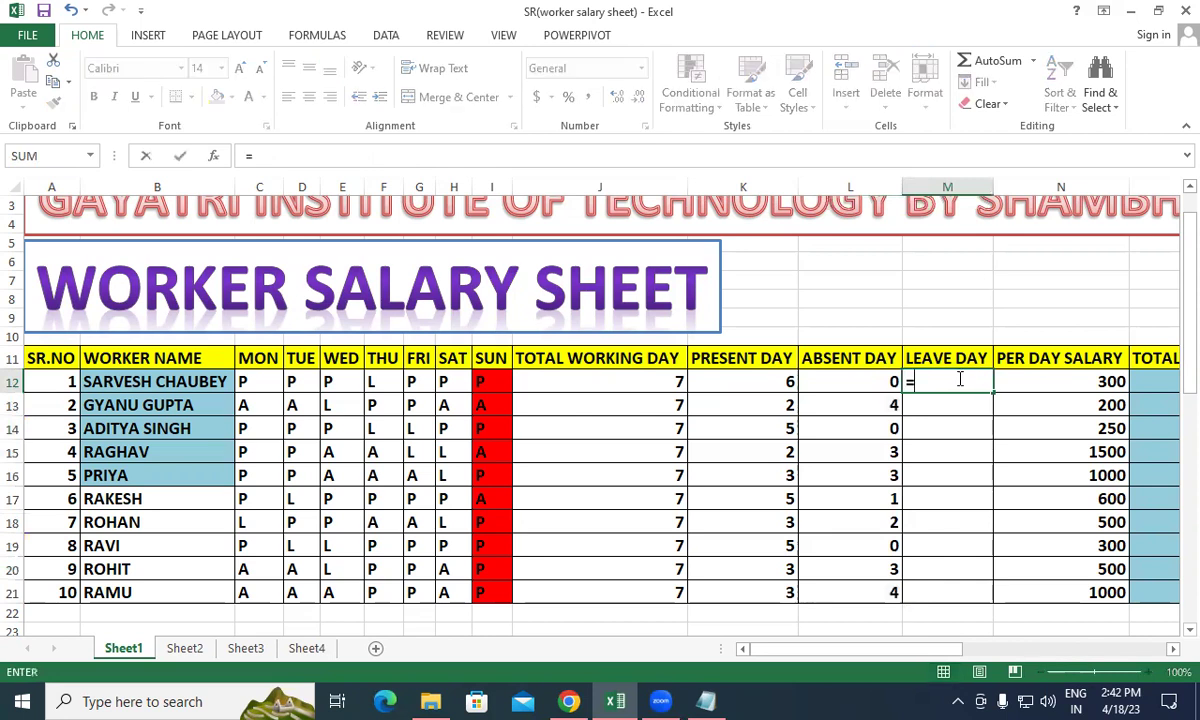
text(COUNIT)
key(BackSpace)
text(TI)
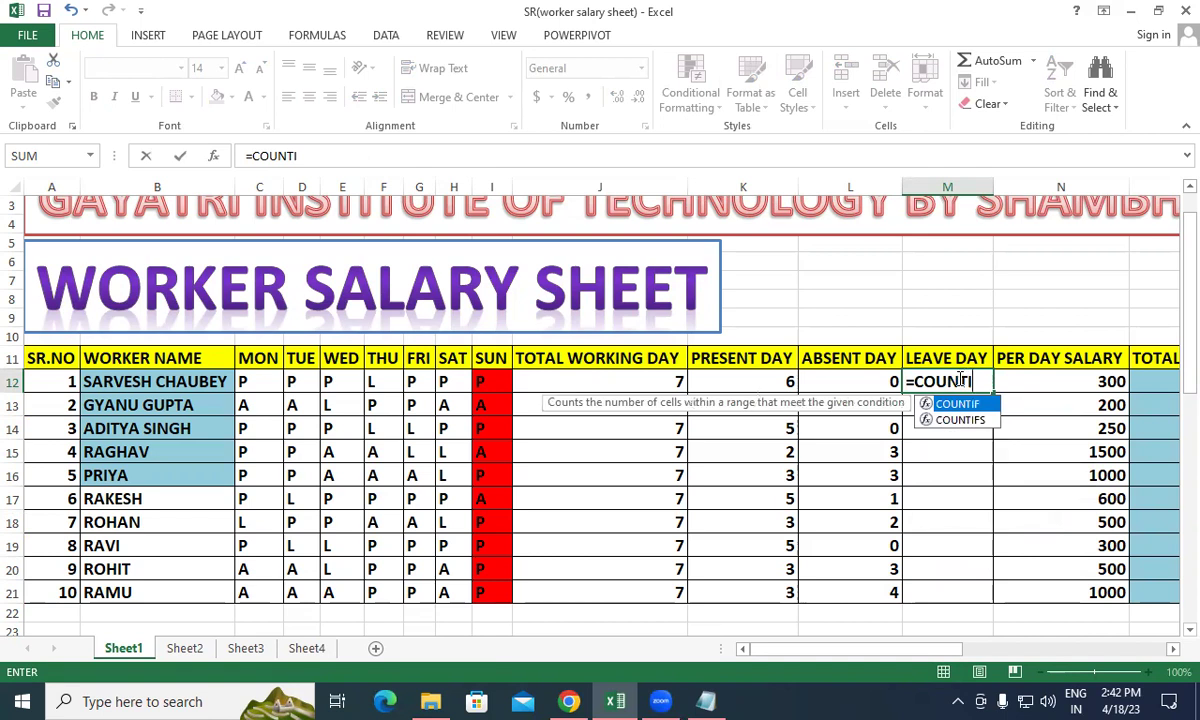
text(F()
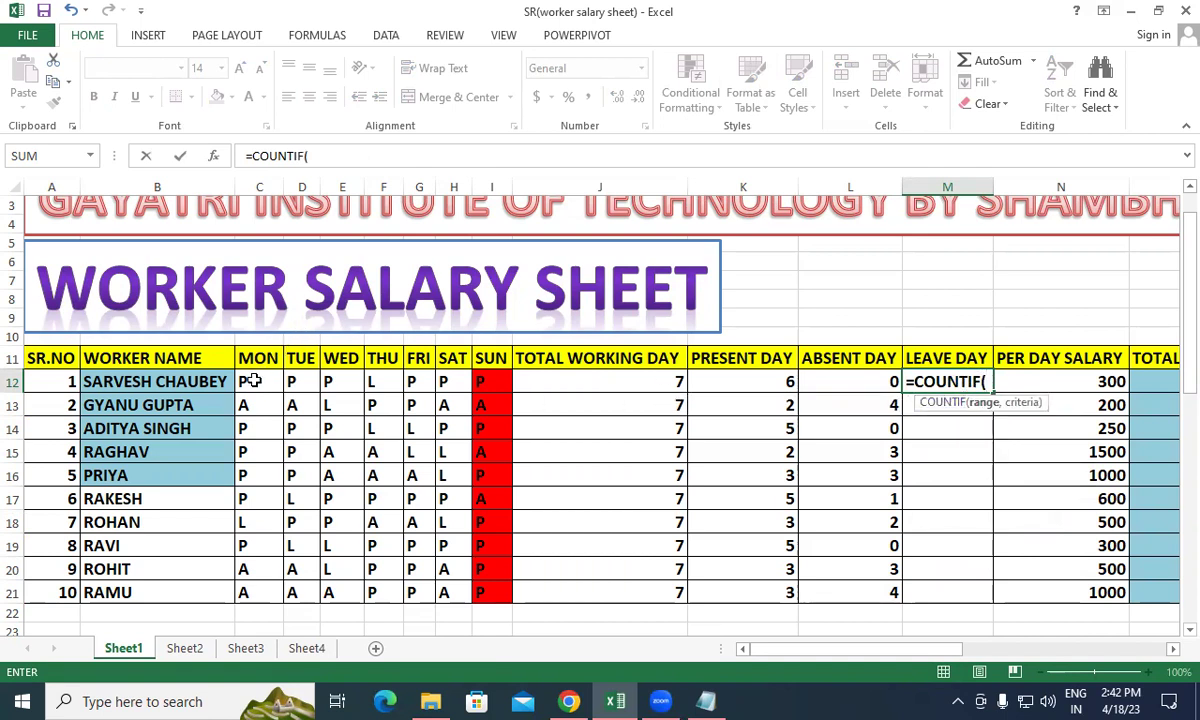
drag(243, 381, 485, 381)
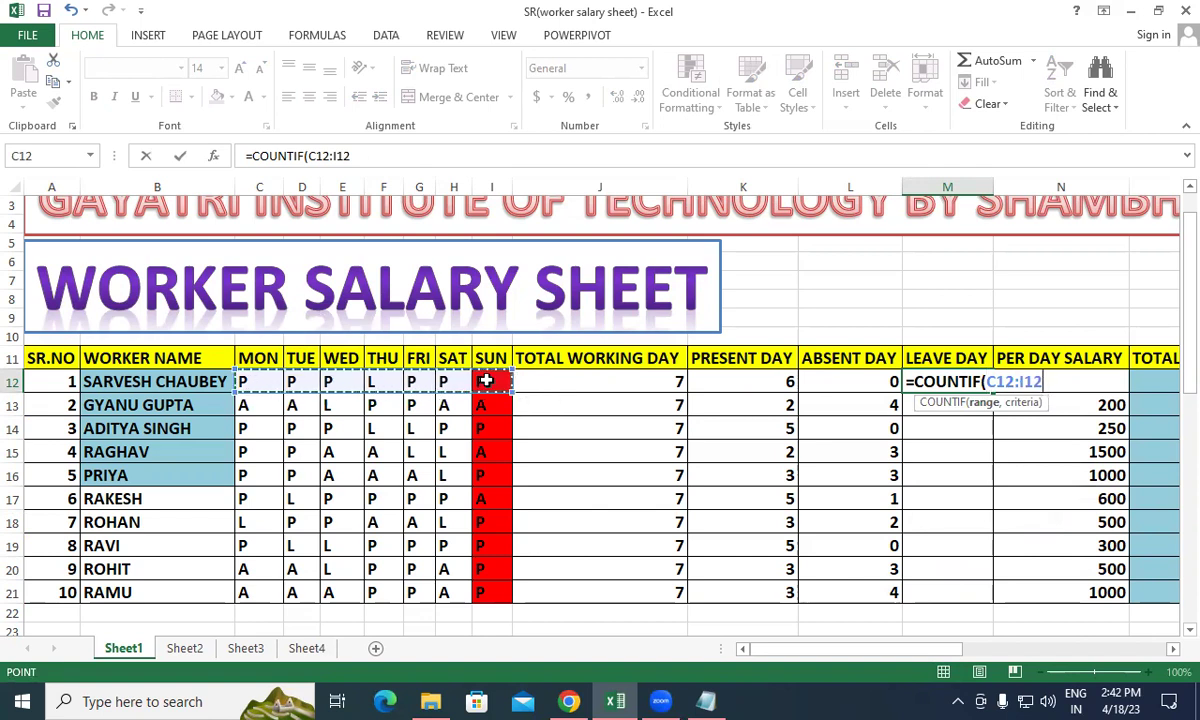
text(,")
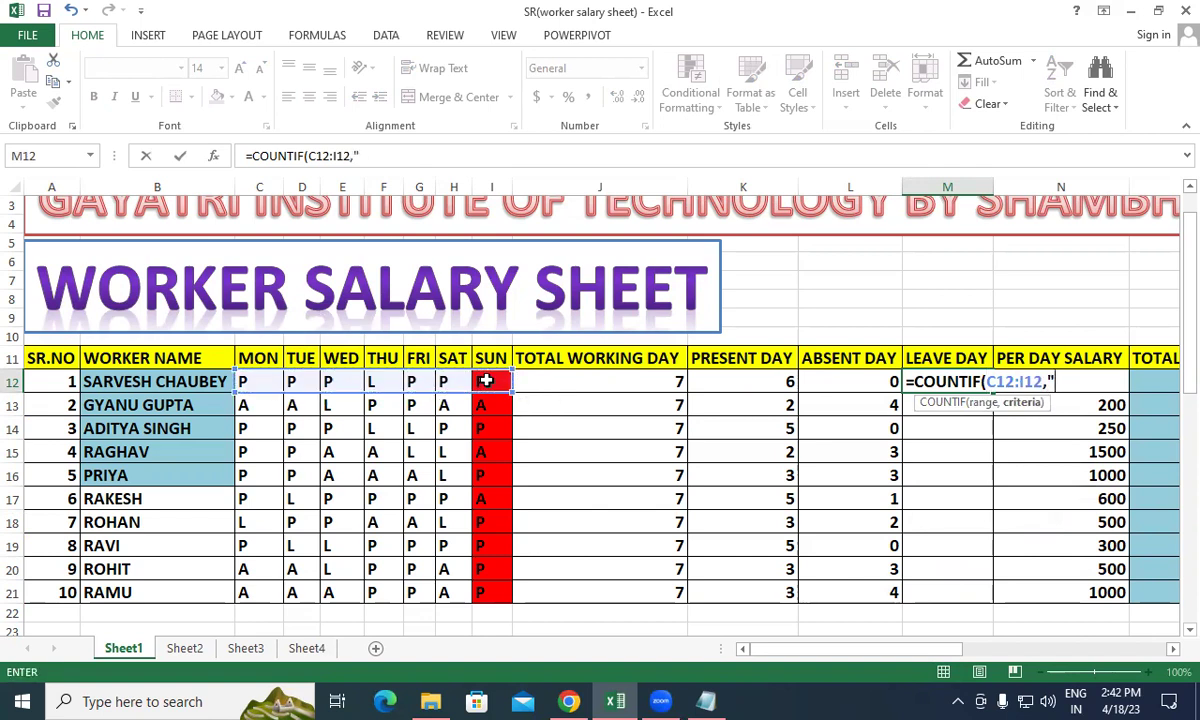
text(L"))
key(Return)
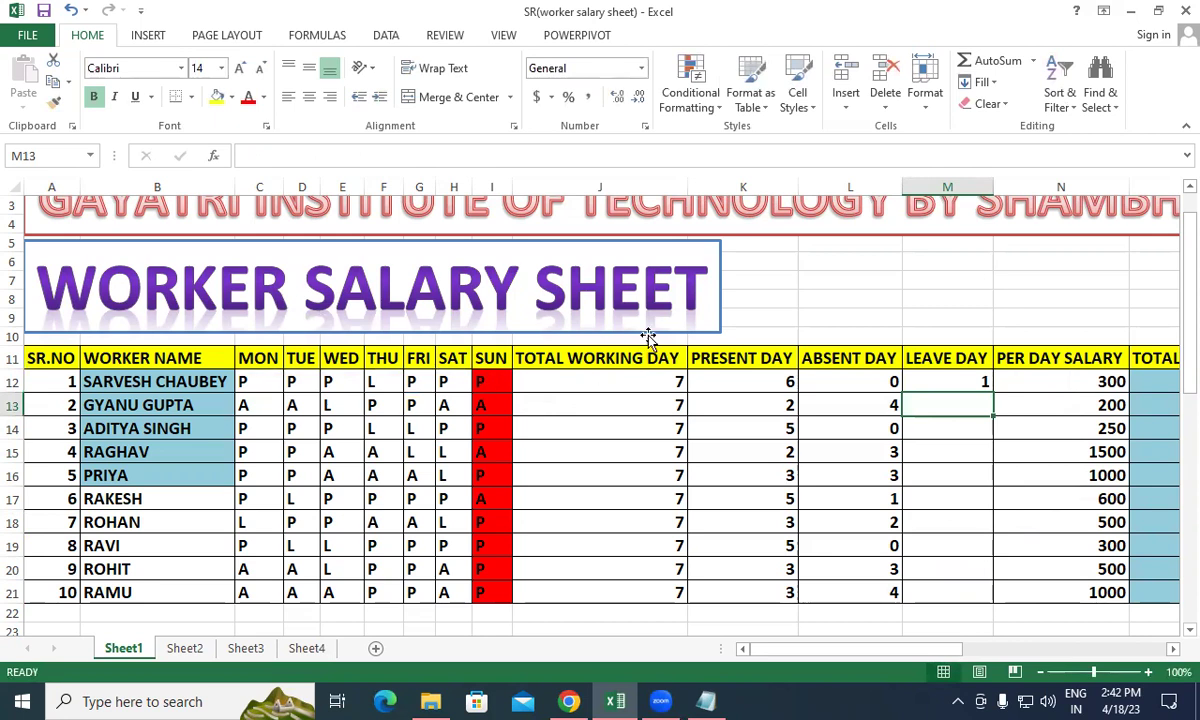
click(935, 381)
drag(993, 393, 996, 606)
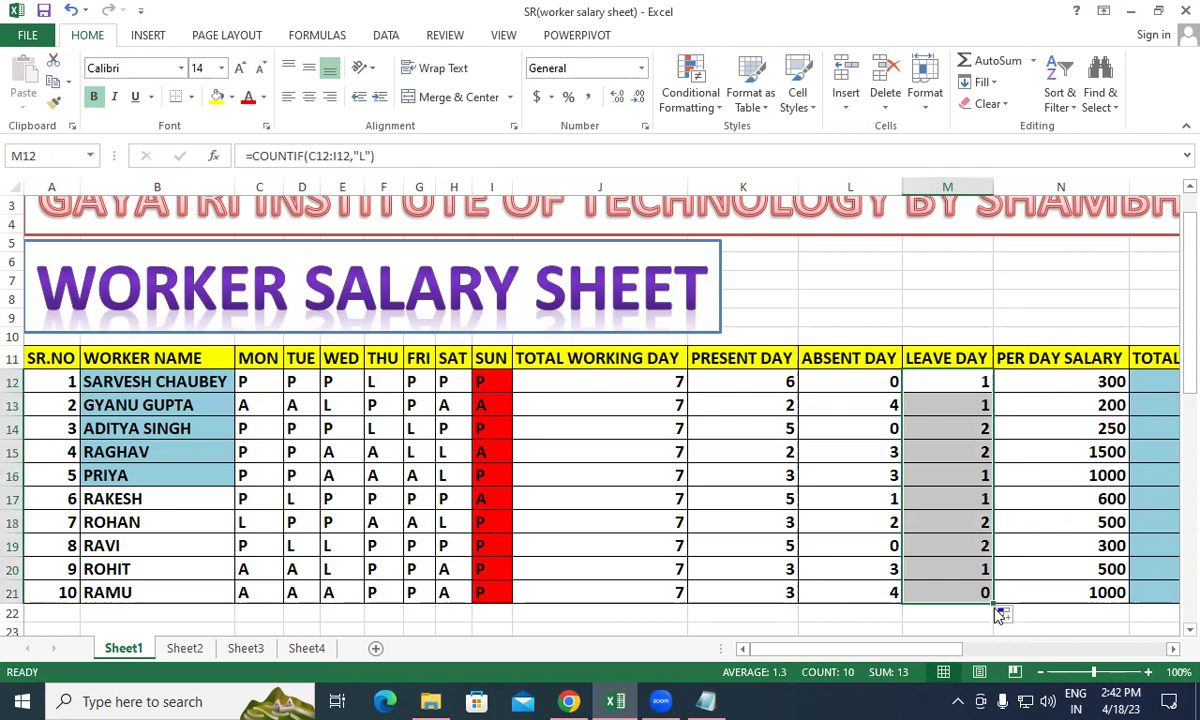
Step: Switch to Notepad and start a third line reading =COUNTIF(RANGE,
key(alt+Tab)
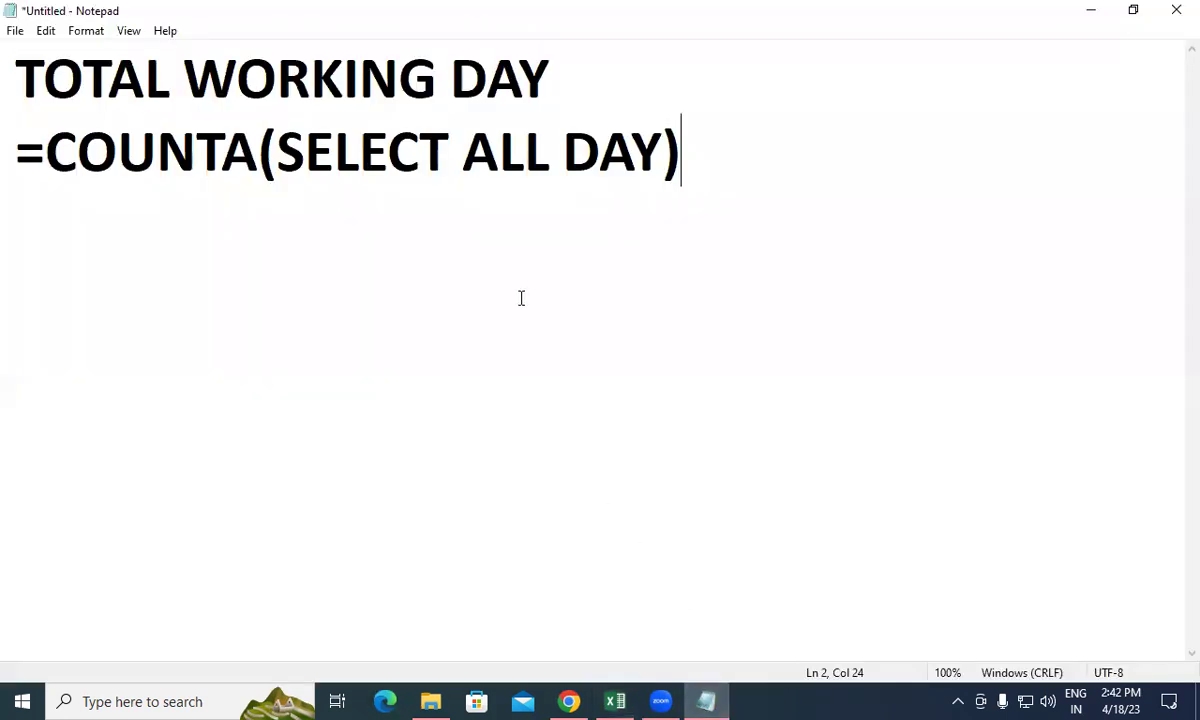
key(Return)
text(=)
text(COUN)
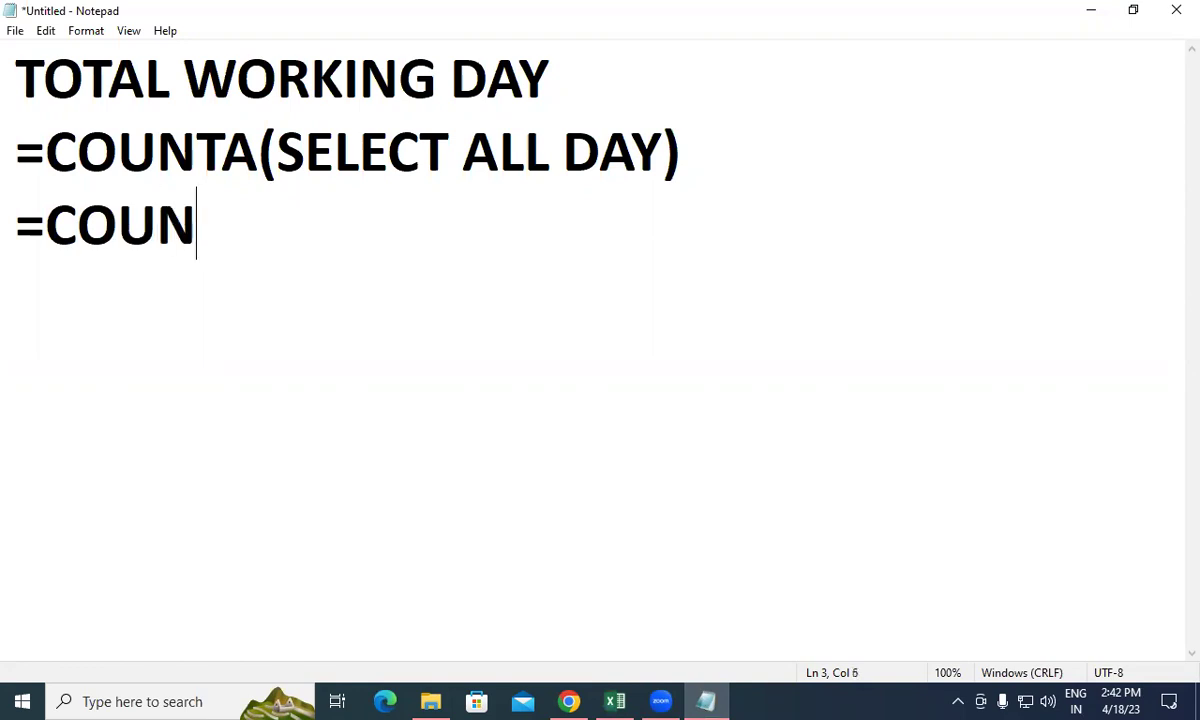
text(TIF)
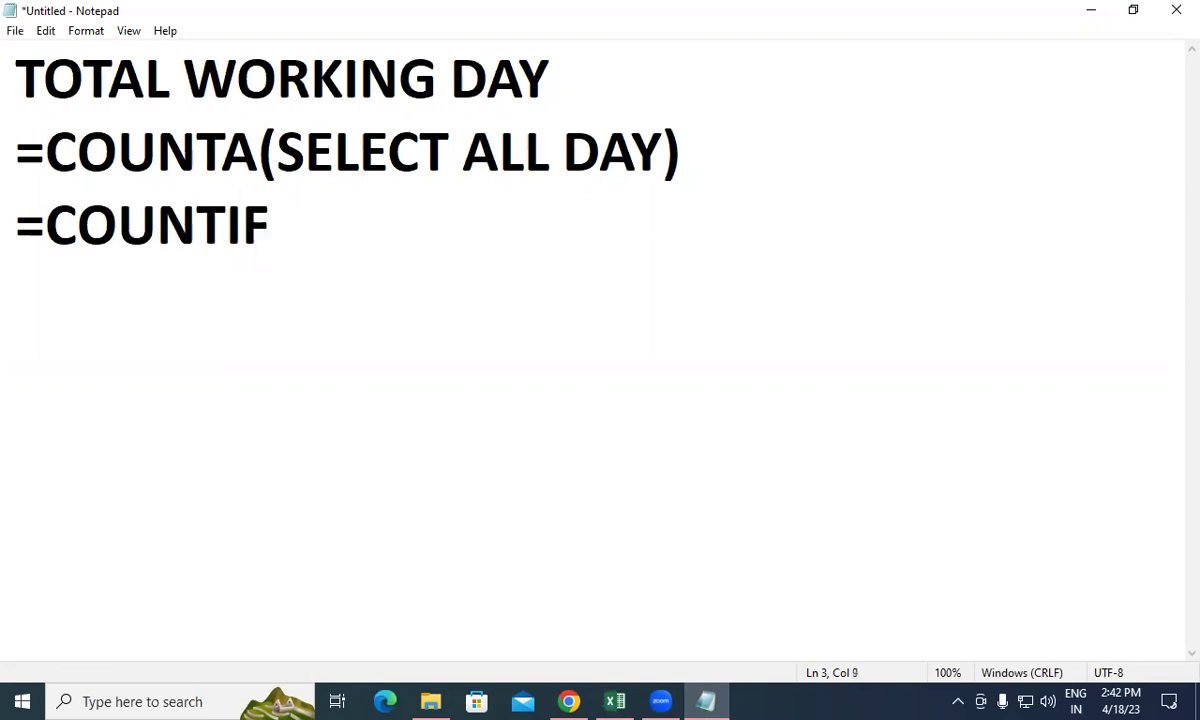
text(()
text(RANGE)
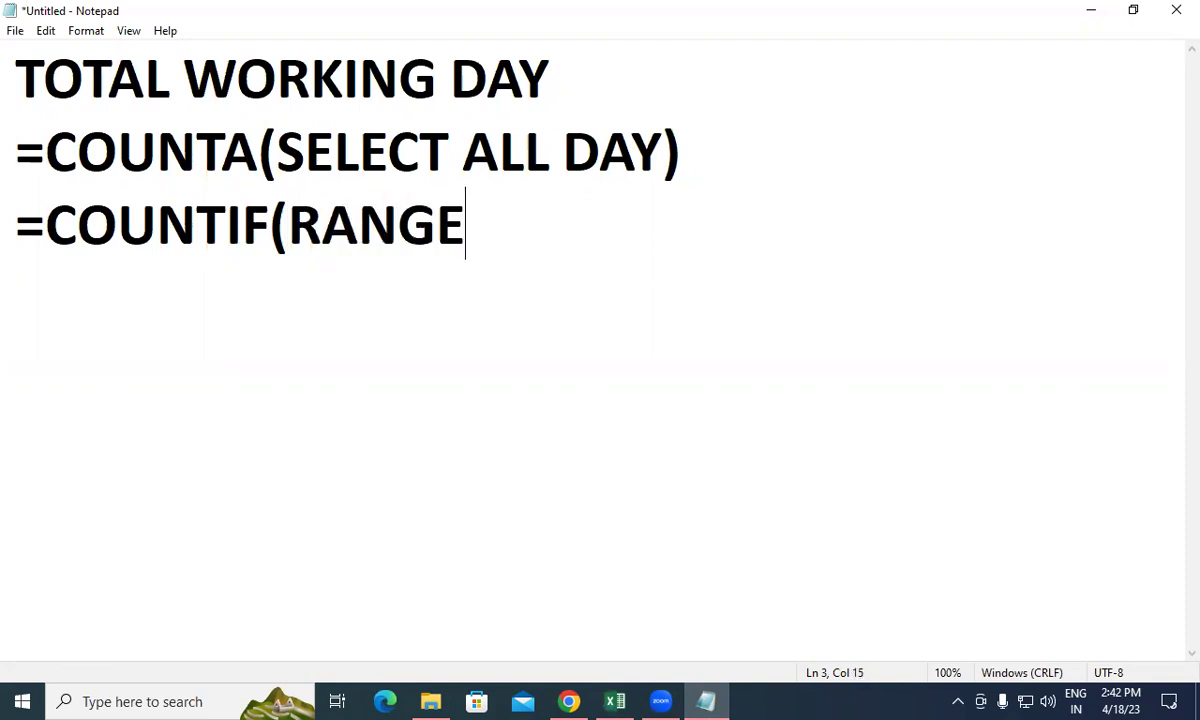
text(,)
Step: Set the Notepad notes' font size to 26
click(85, 31)
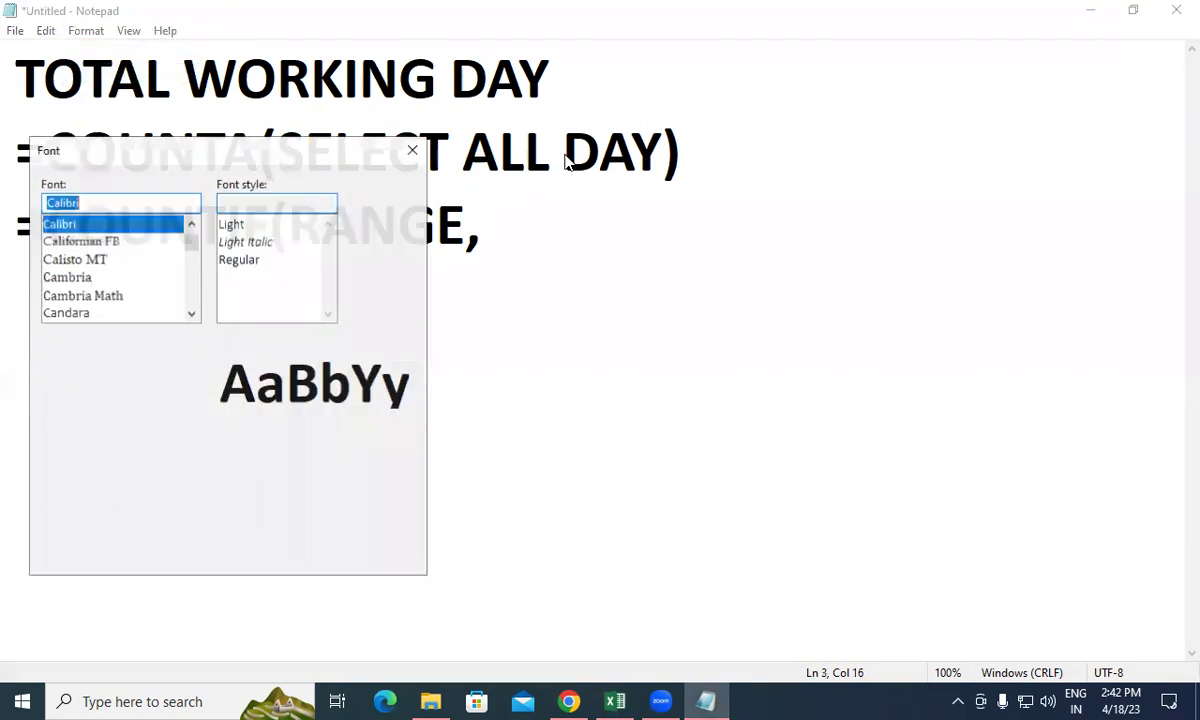
click(367, 238)
click(367, 250)
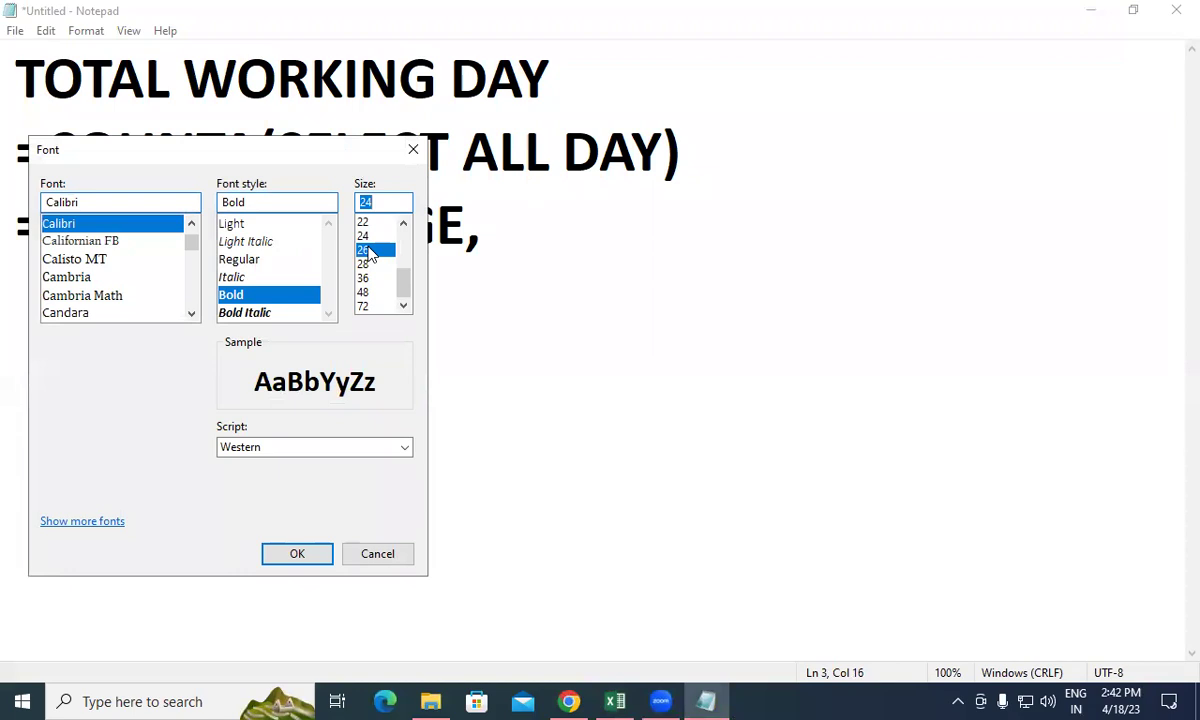
click(322, 553)
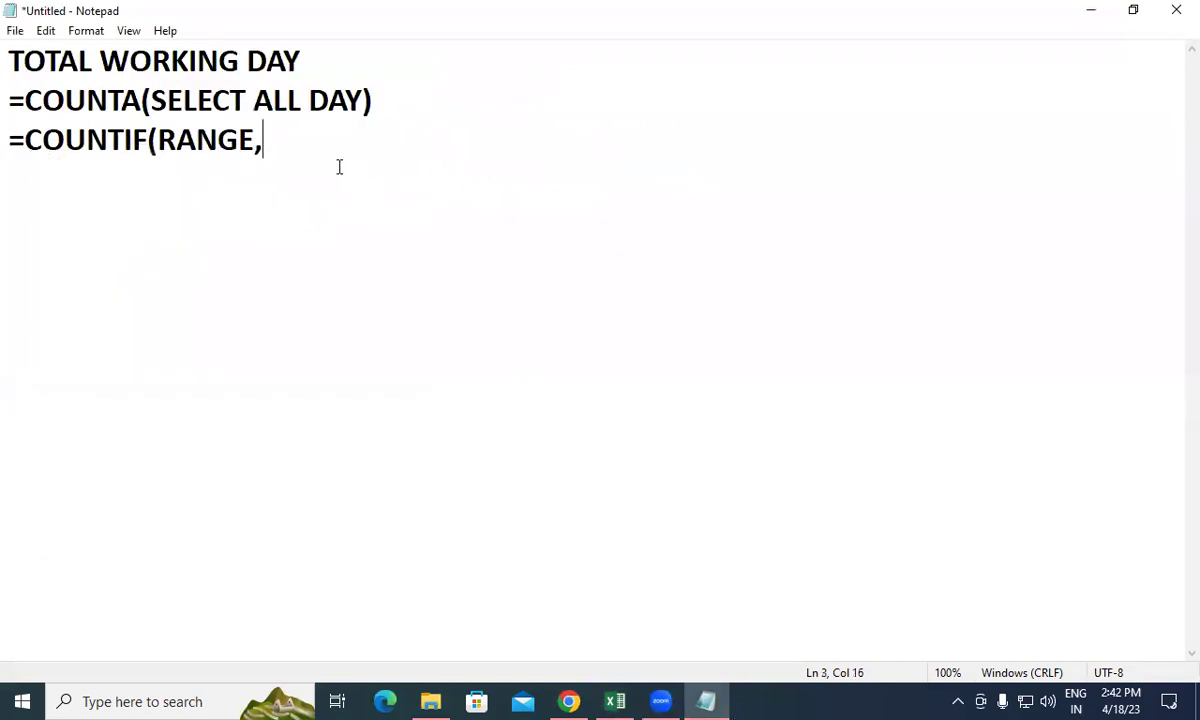
Step: Complete line 3 as =COUNTIF(RANGE,CRITERIA) and add line 4 =COUNTIF(SELECT ALL DAY,"P")
text(cRI)
key(BackSpace)
key(BackSpace)
key(BackSpace)
text(CRITERIA))
key(Return)
text(=COUNTIF)
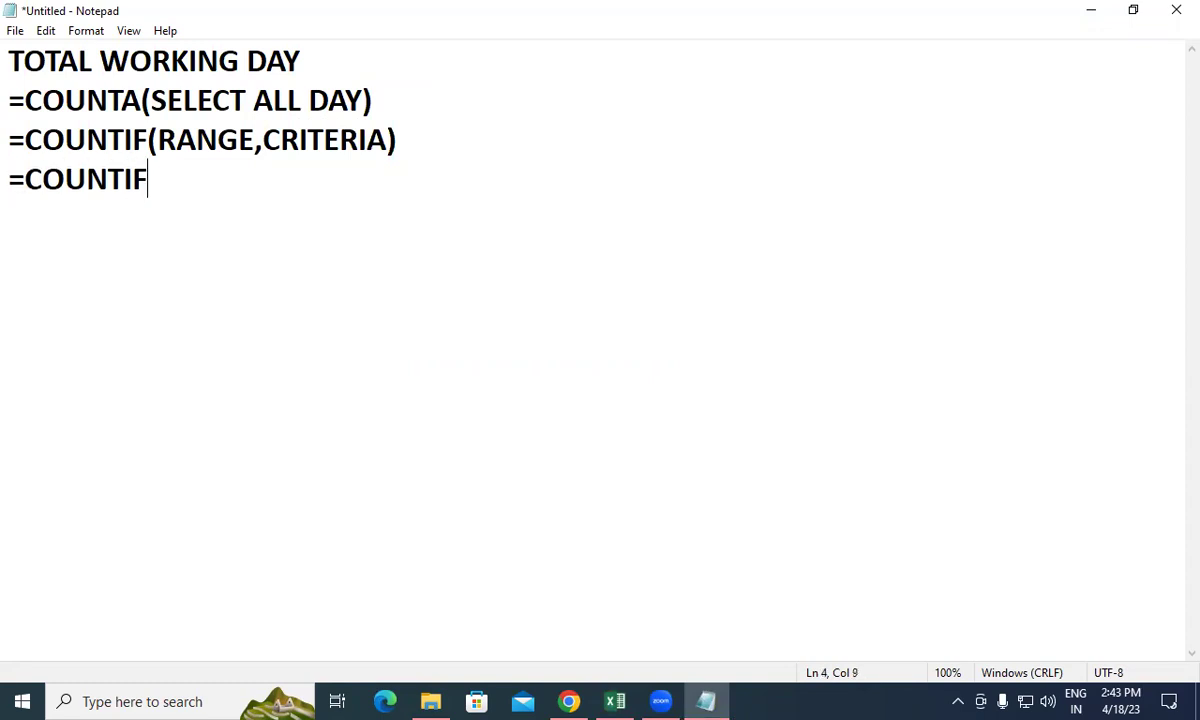
text((S)
text(ELECT ALL DAY)
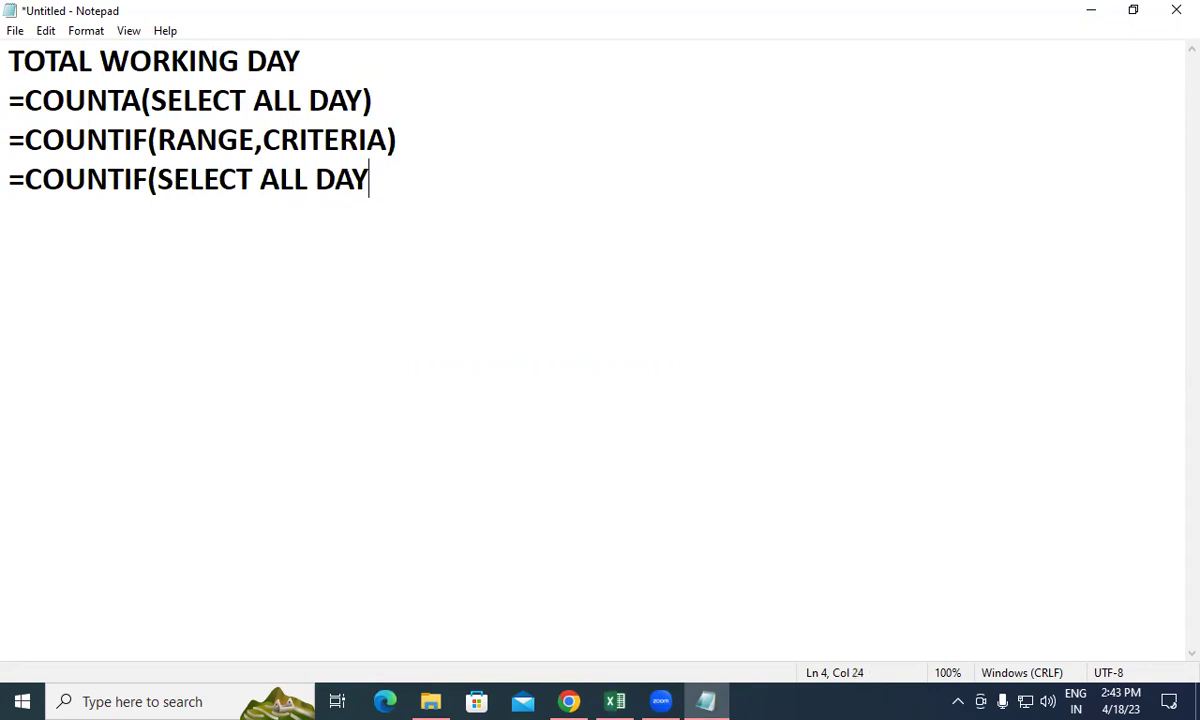
text(,)
text("P")
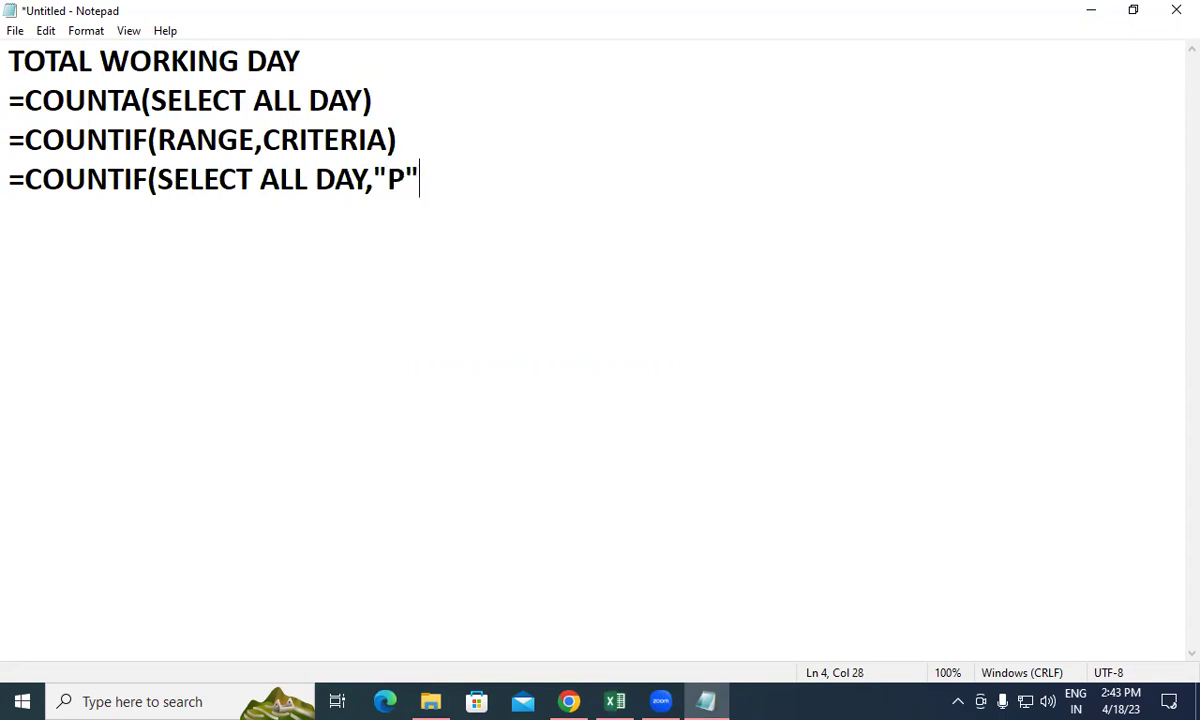
text())
Step: Paste two more copies of the example COUNTIF formula on new lines below it
drag(429, 179, 9, 194)
key(ctrl+c)
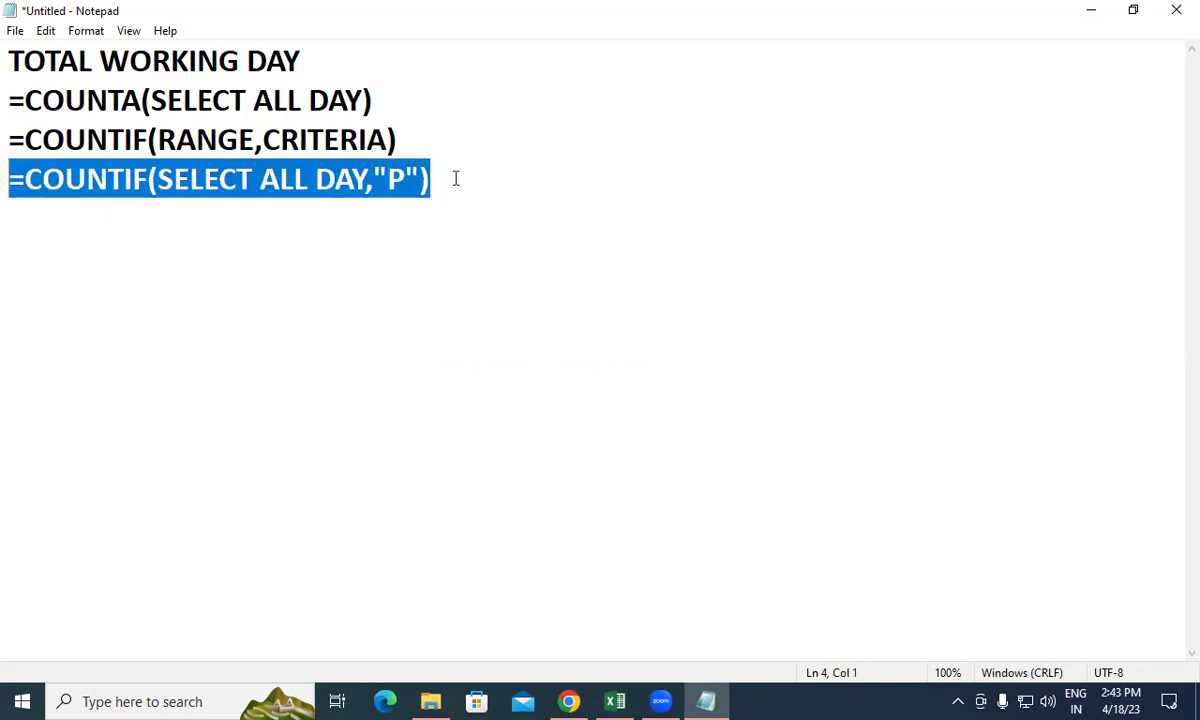
click(458, 179)
key(Return)
key(ctrl+v)
key(Return)
key(ctrl+v)
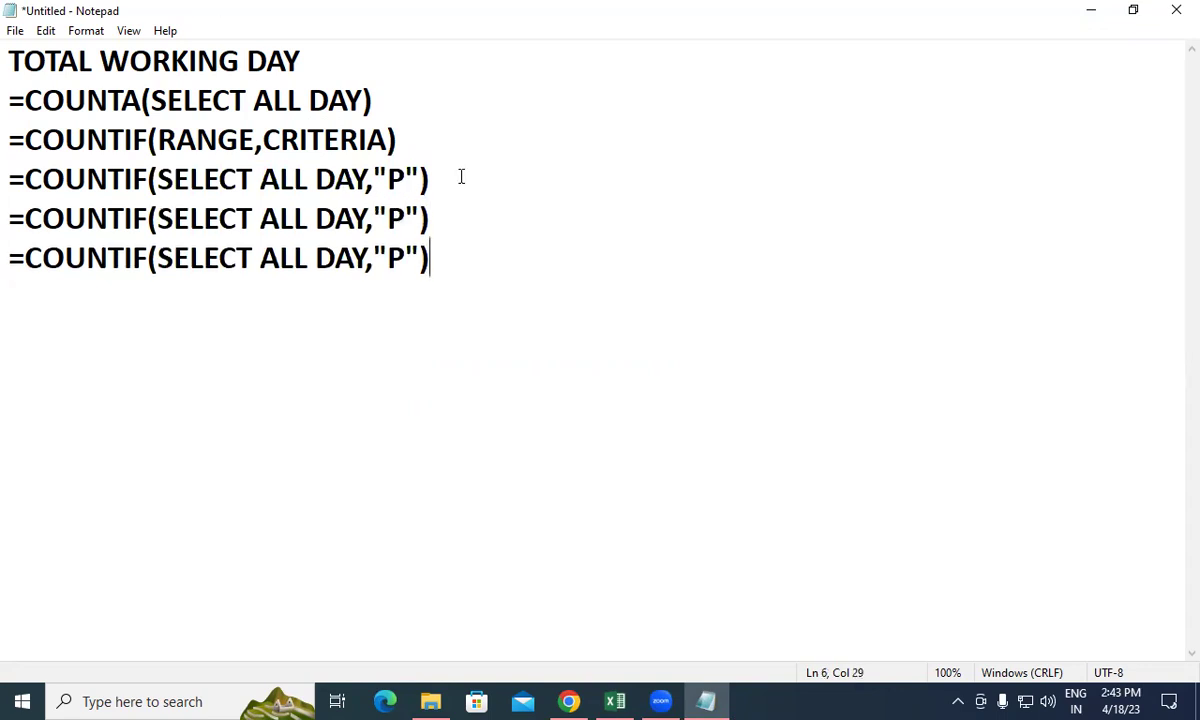
Step: Insert a PRESENT heading line above the first COUNTIF formula
click(9, 176)
key(Return)
click(22, 170)
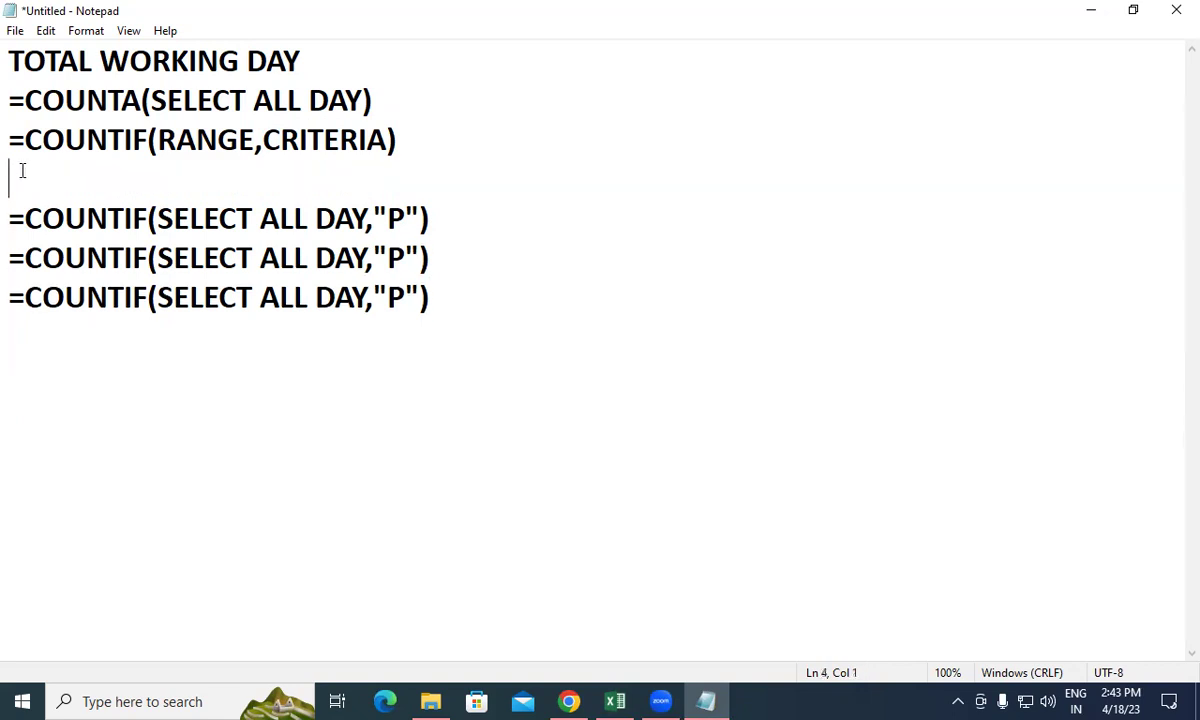
text(PRESENT)
Step: Add ABSENT and LEAVE heading lines above the second and third formulas
click(190, 256)
click(447, 245)
click(446, 221)
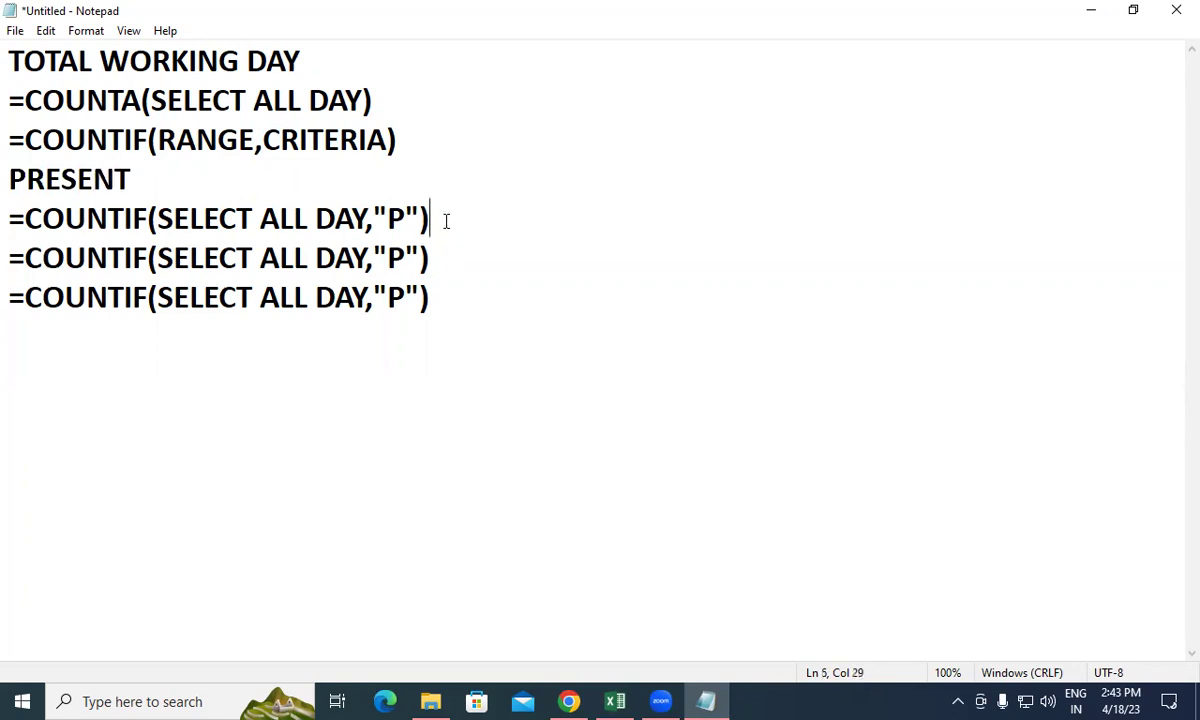
key(Return)
text(ABSENT)
click(459, 292)
key(Return)
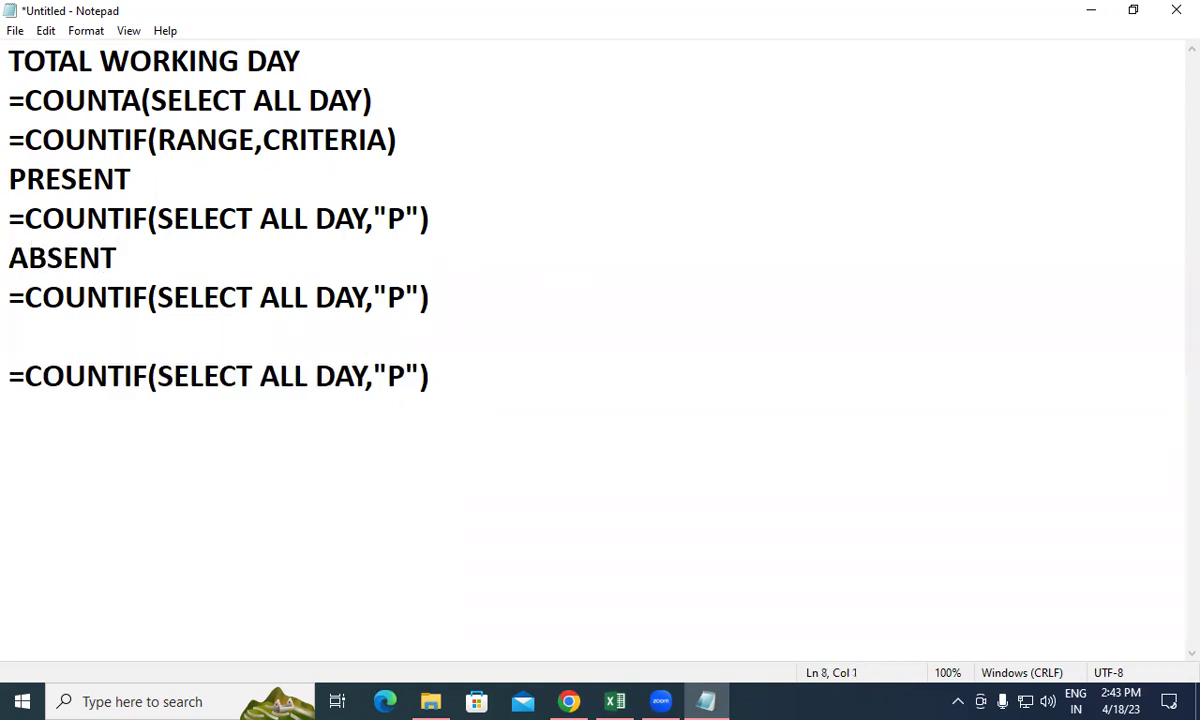
text(LEAVE)
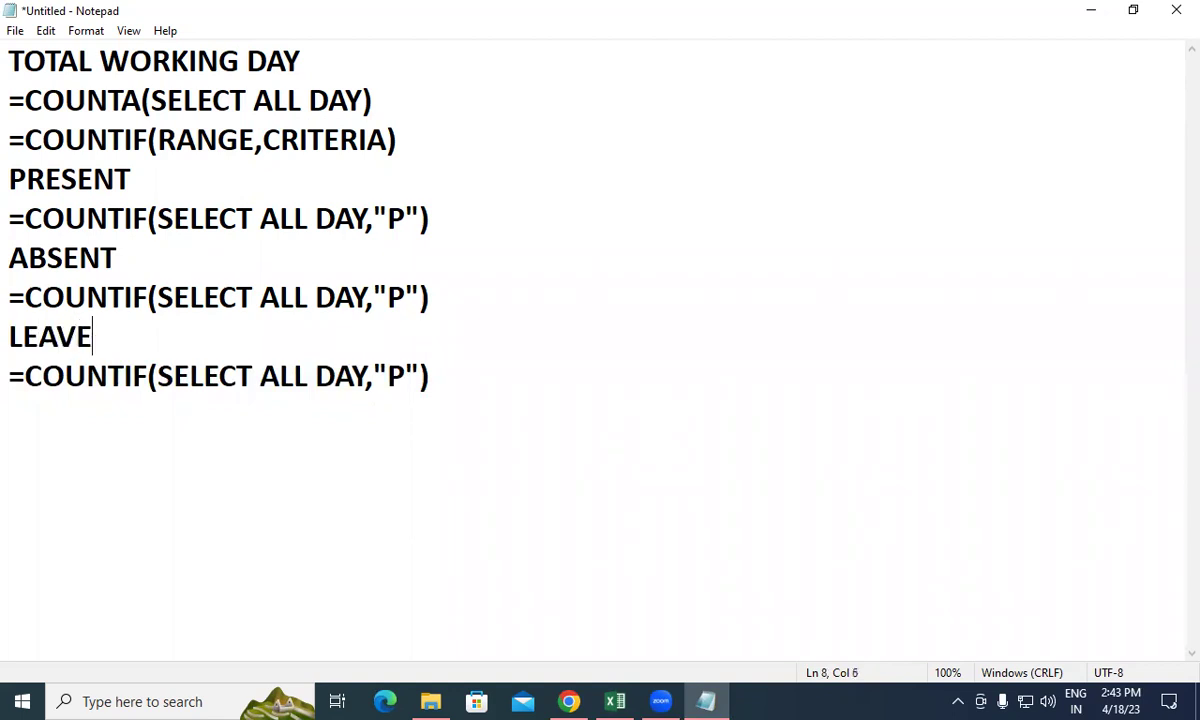
click(501, 403)
Step: Change the ABSENT formula's criterion from "P" to "A" and the LEAVE formula's to "L"
double_click(396, 297)
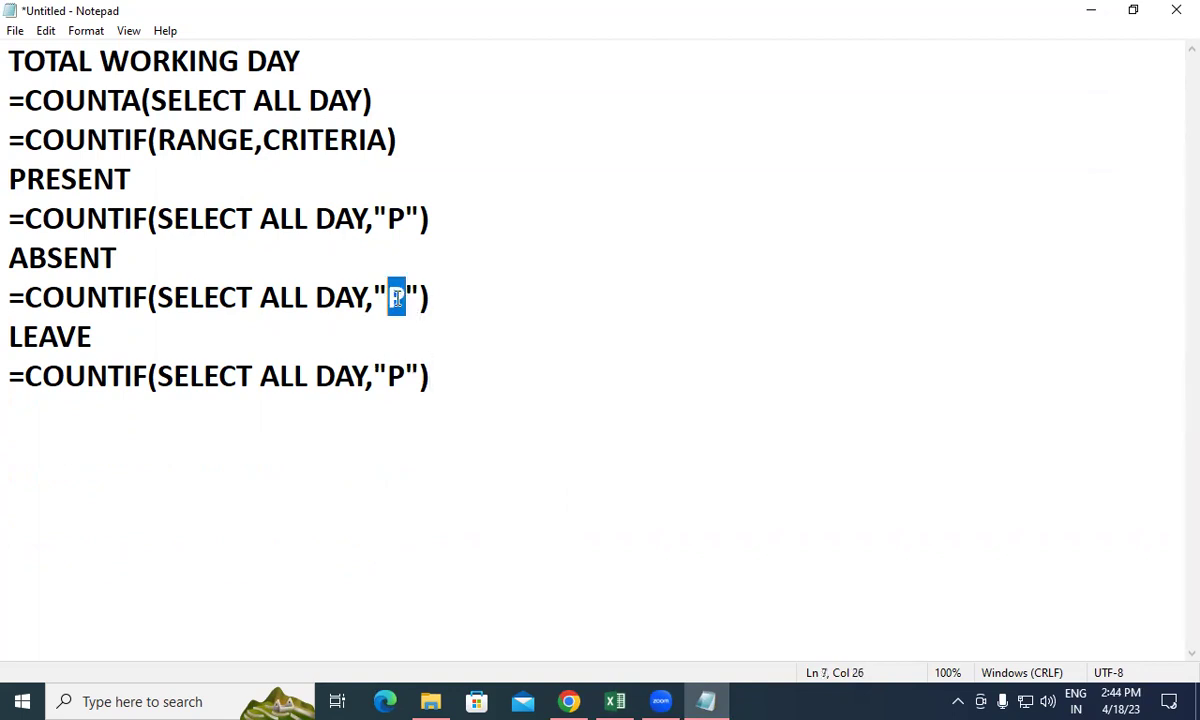
text(A)
double_click(396, 375)
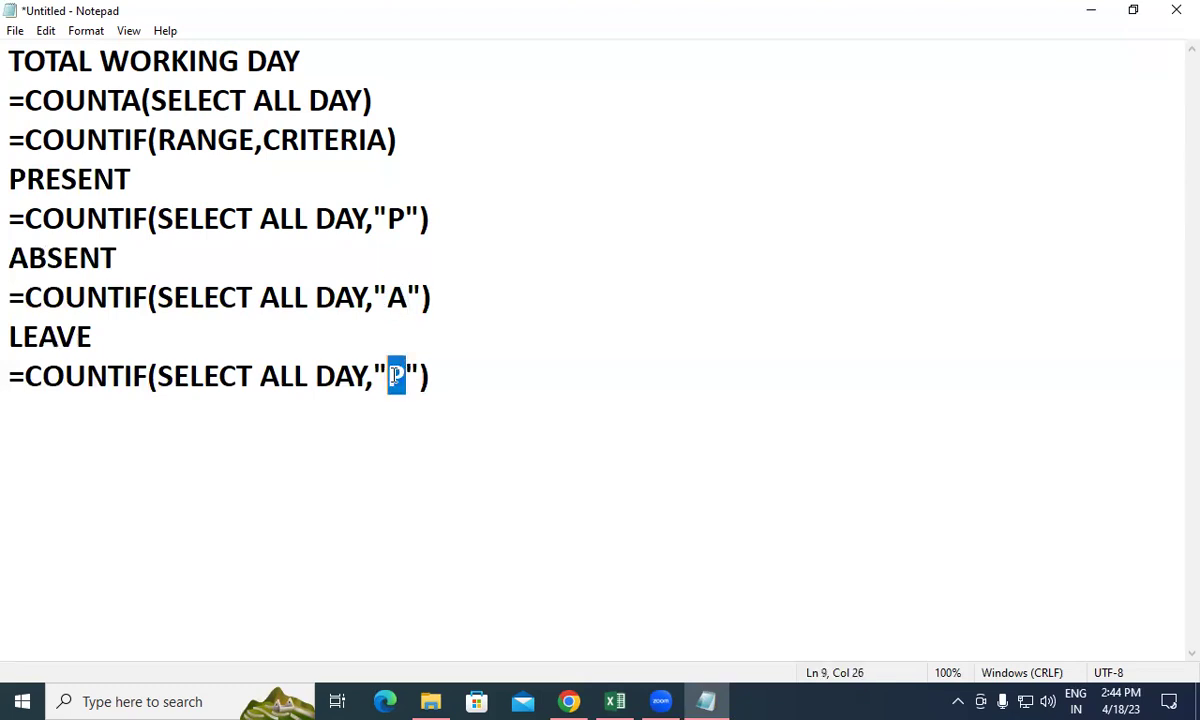
text(L)
click(453, 366)
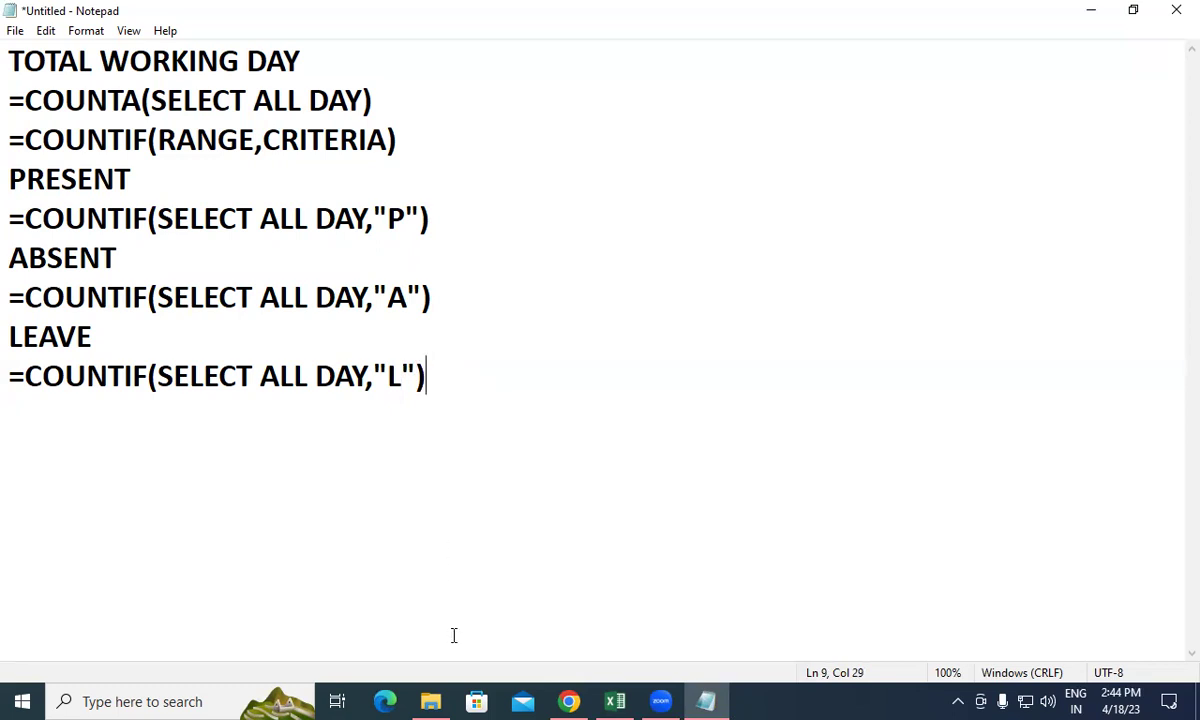
key(alt+Tab)
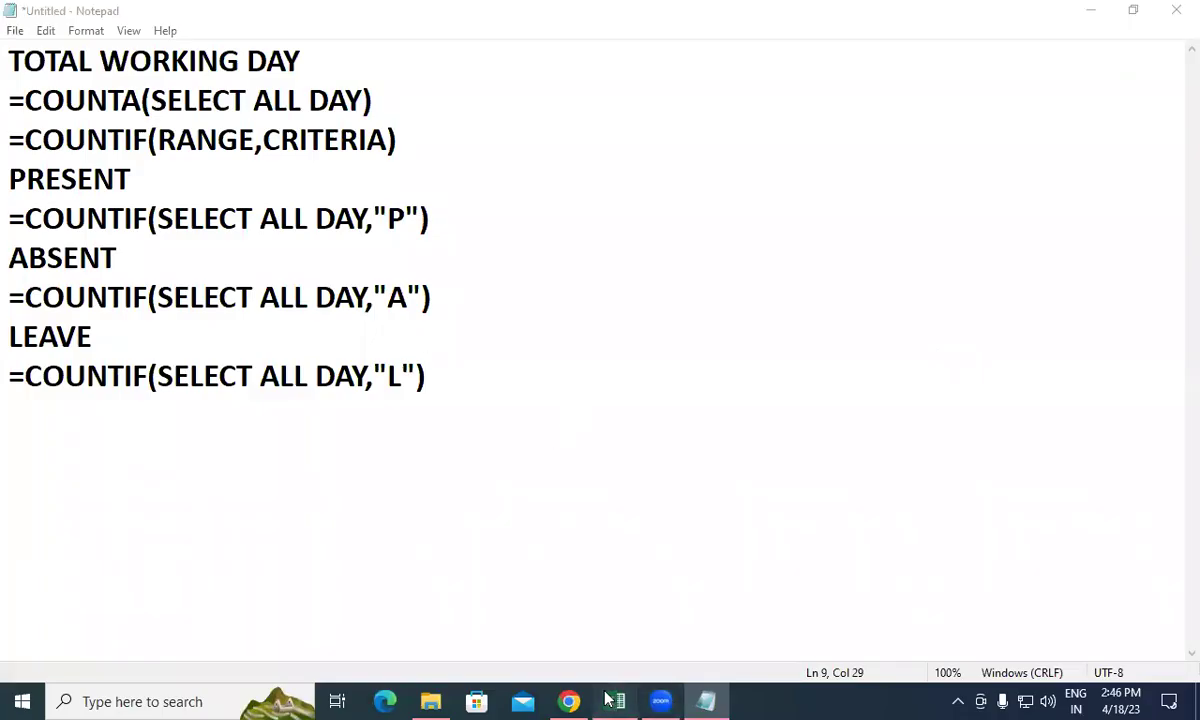
Step: Clear the existing TOTAL SALARY values in O12:O21 of the Excel sheet
click(612, 700)
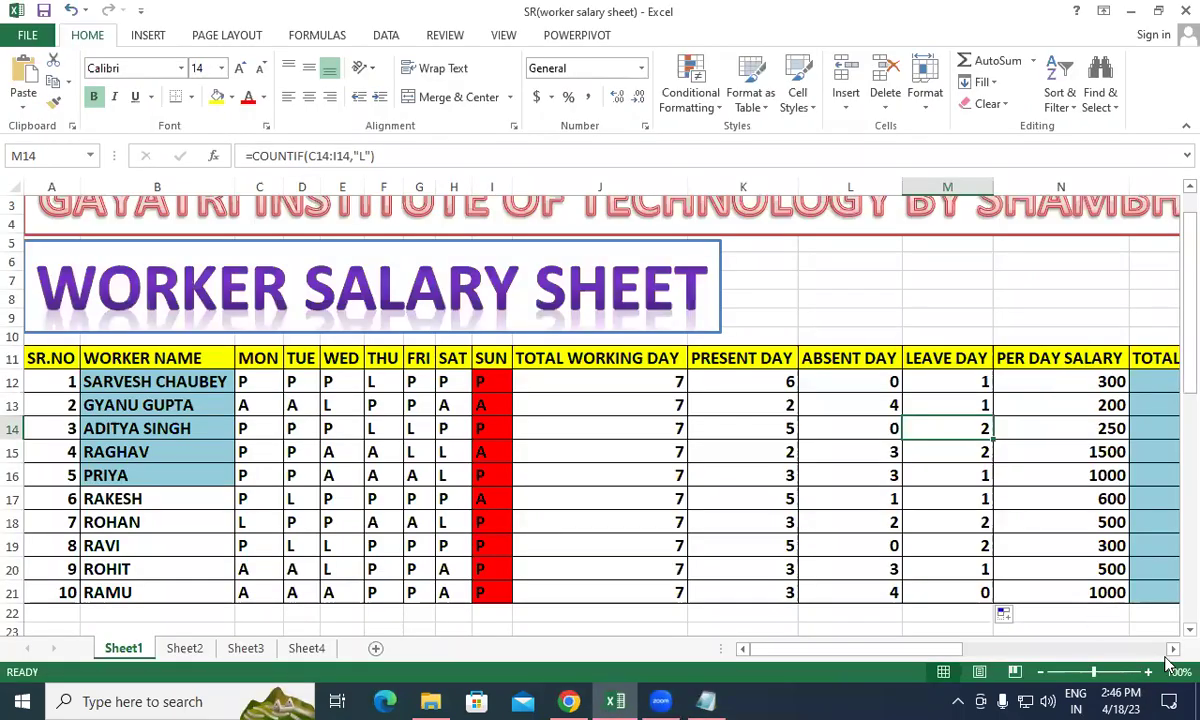
click(1174, 649)
click(1174, 649)
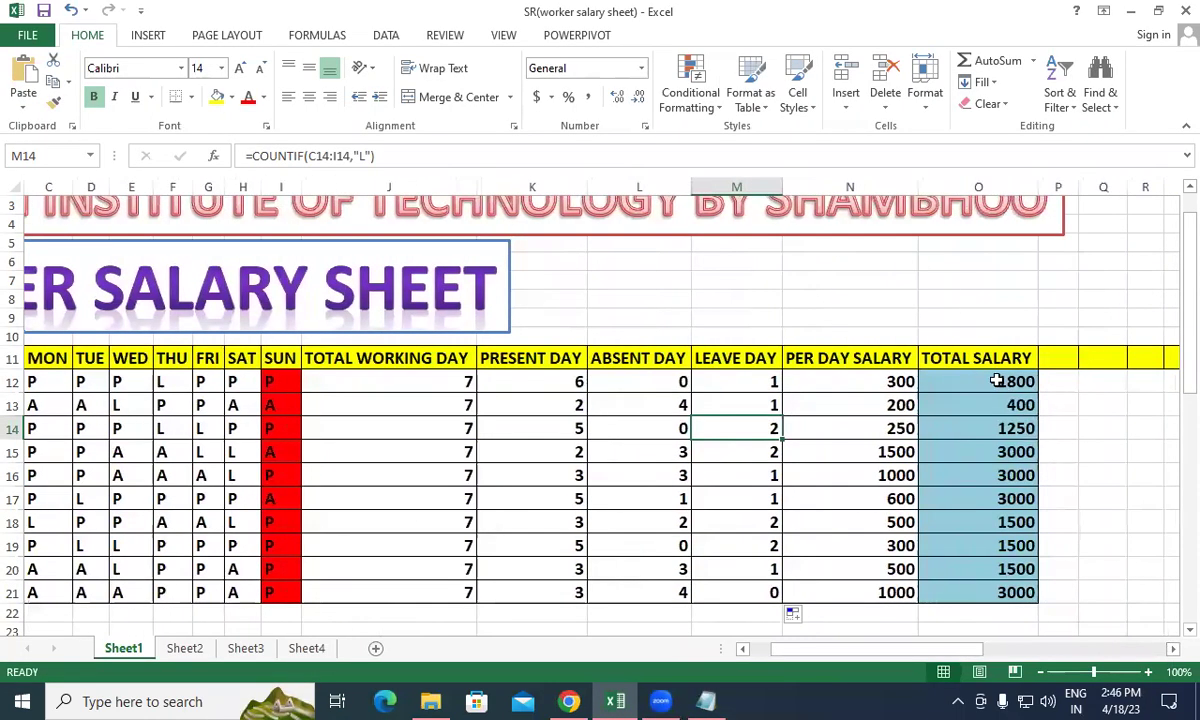
drag(1005, 382, 1010, 595)
key(Delete)
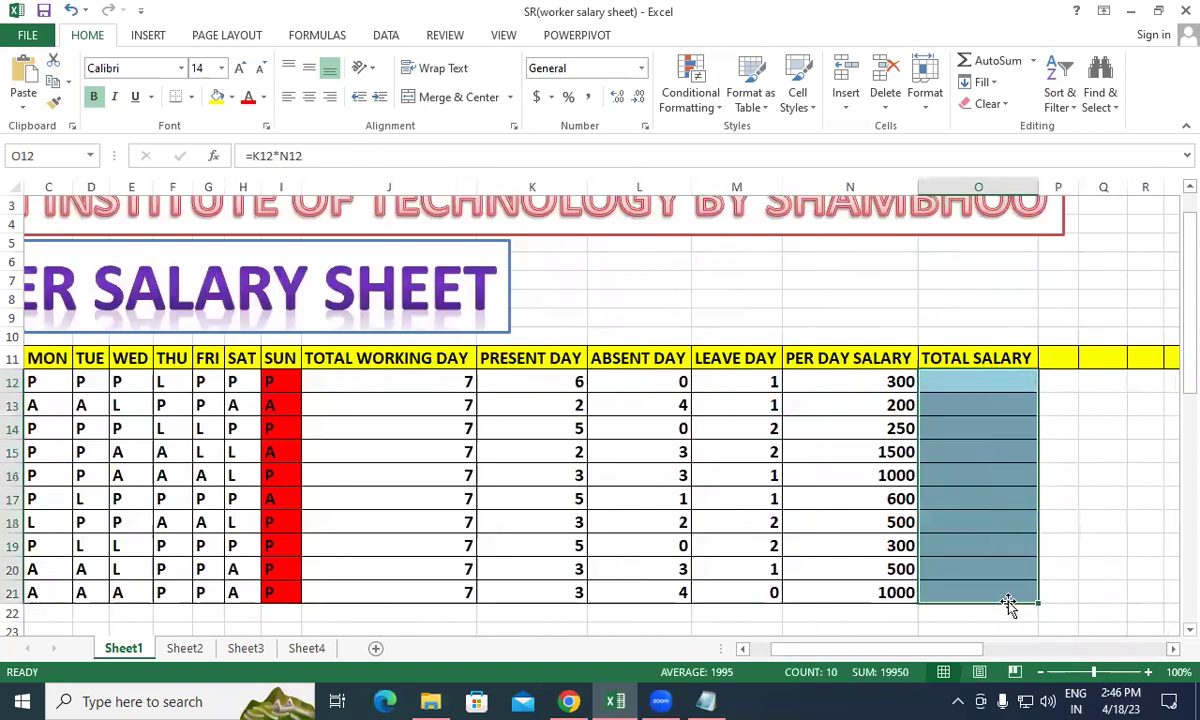
click(1090, 405)
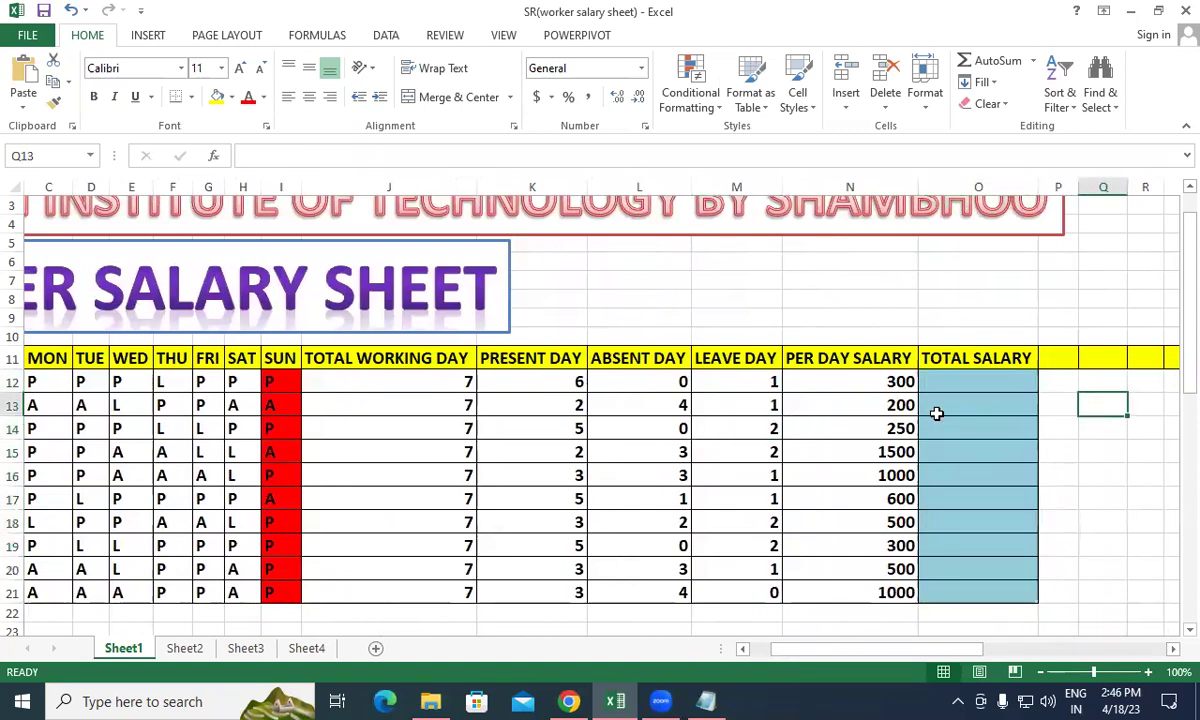
click(860, 381)
mouse_move(878, 649)
mouse_down()
mouse_move(866, 660)
mouse_move(885, 656)
mouse_up()
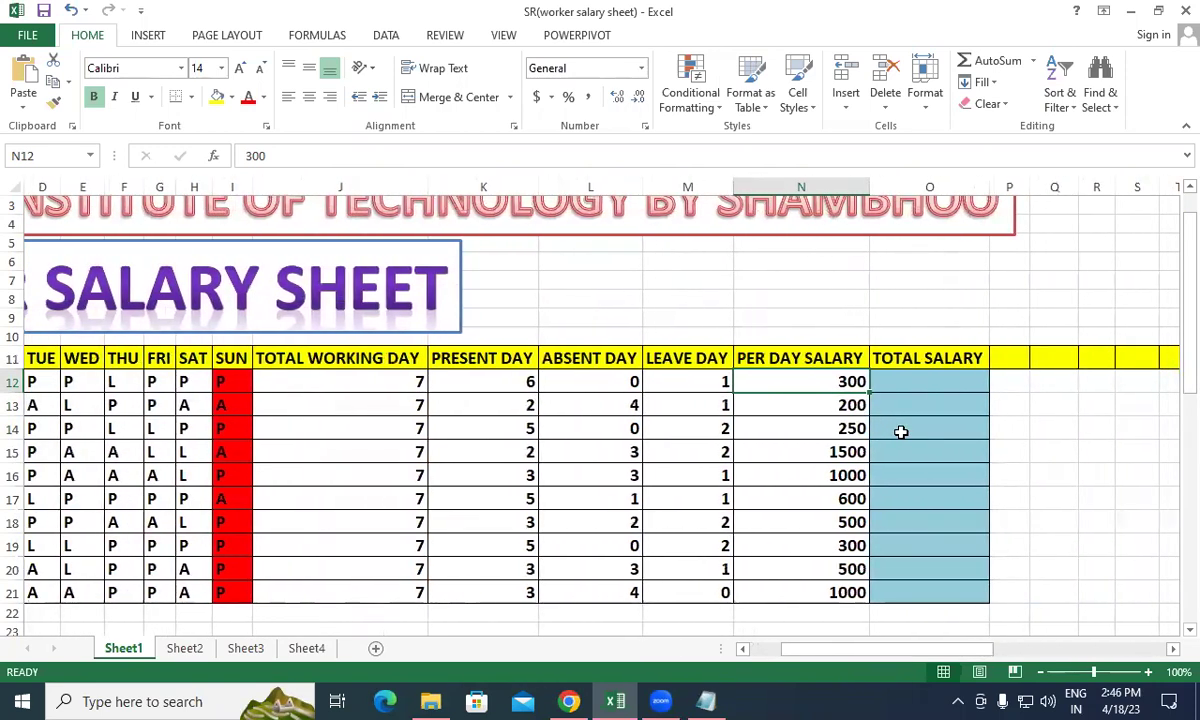
Step: Enter =K12*N12 in O12 and fill it down to O21
click(912, 381)
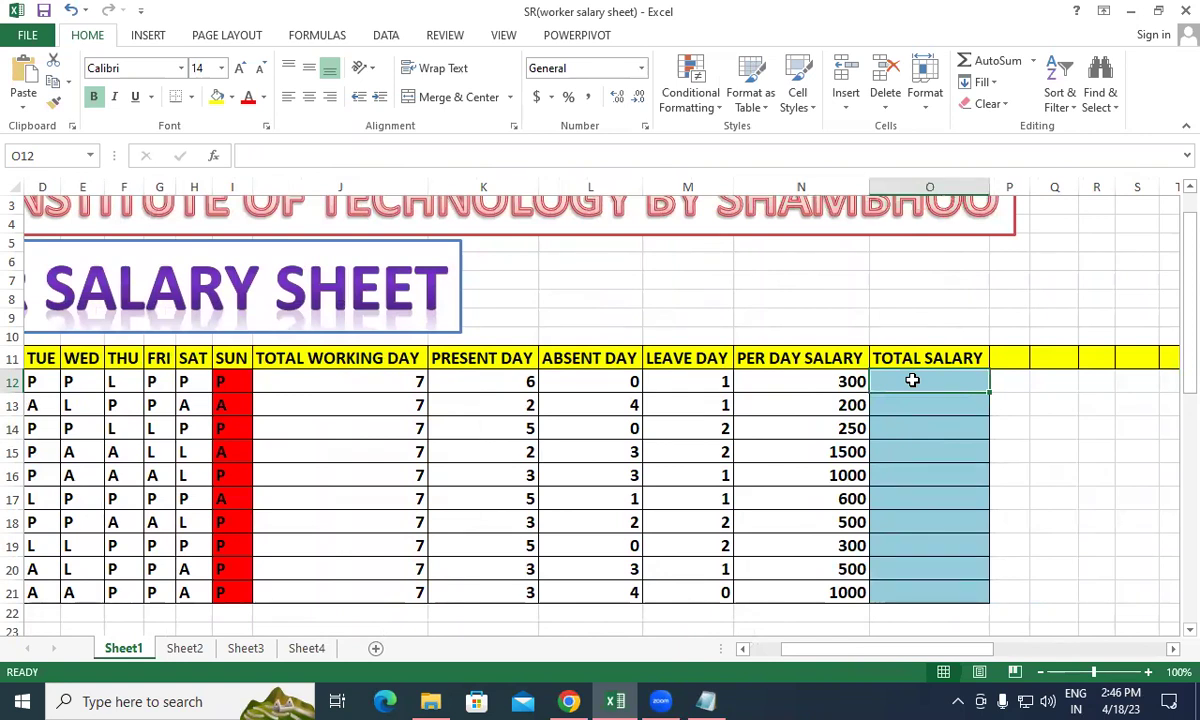
text(=)
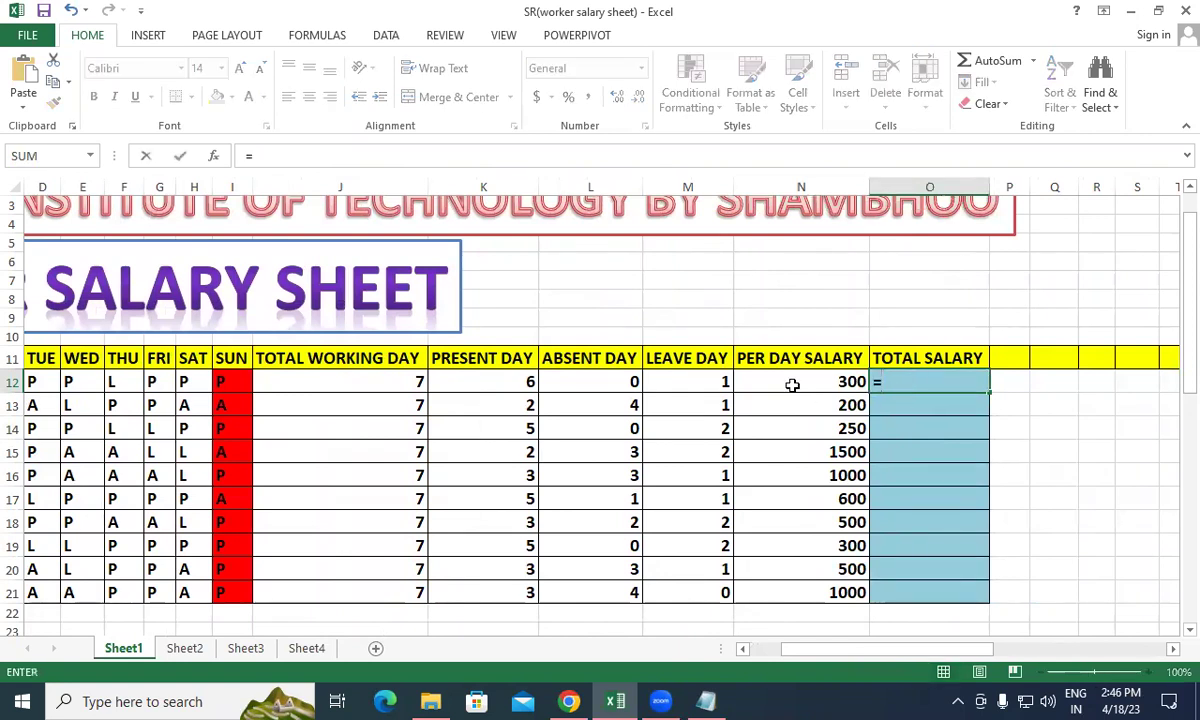
click(512, 383)
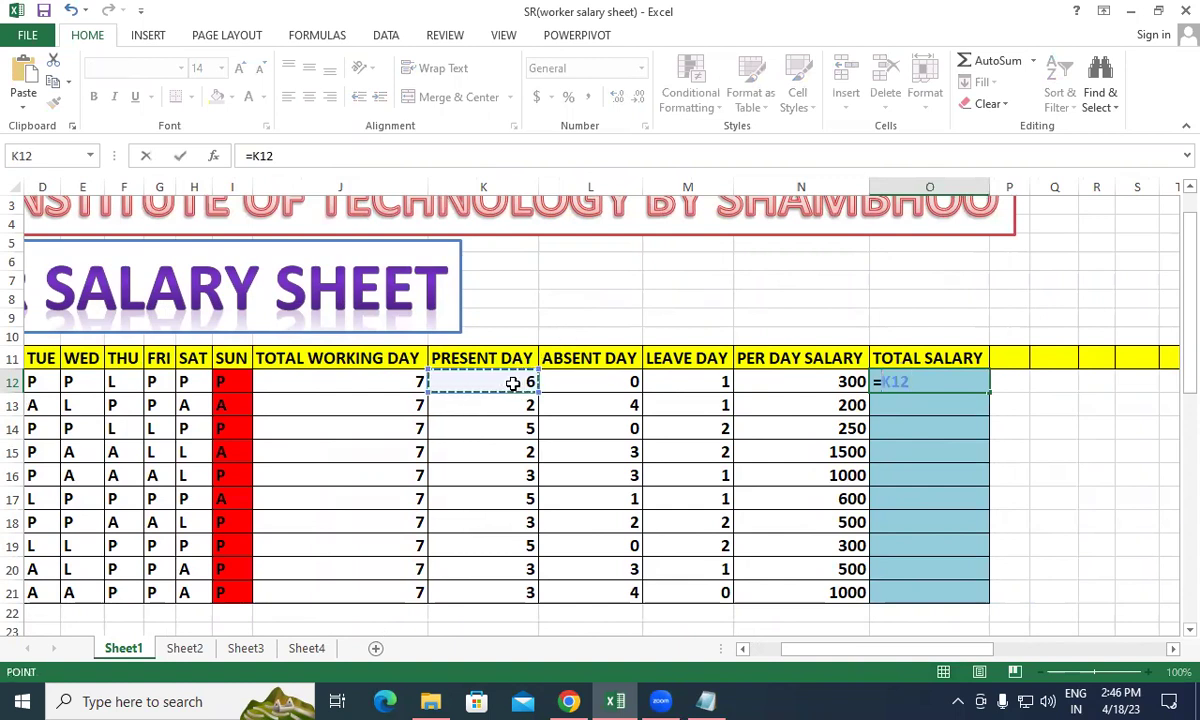
text(*)
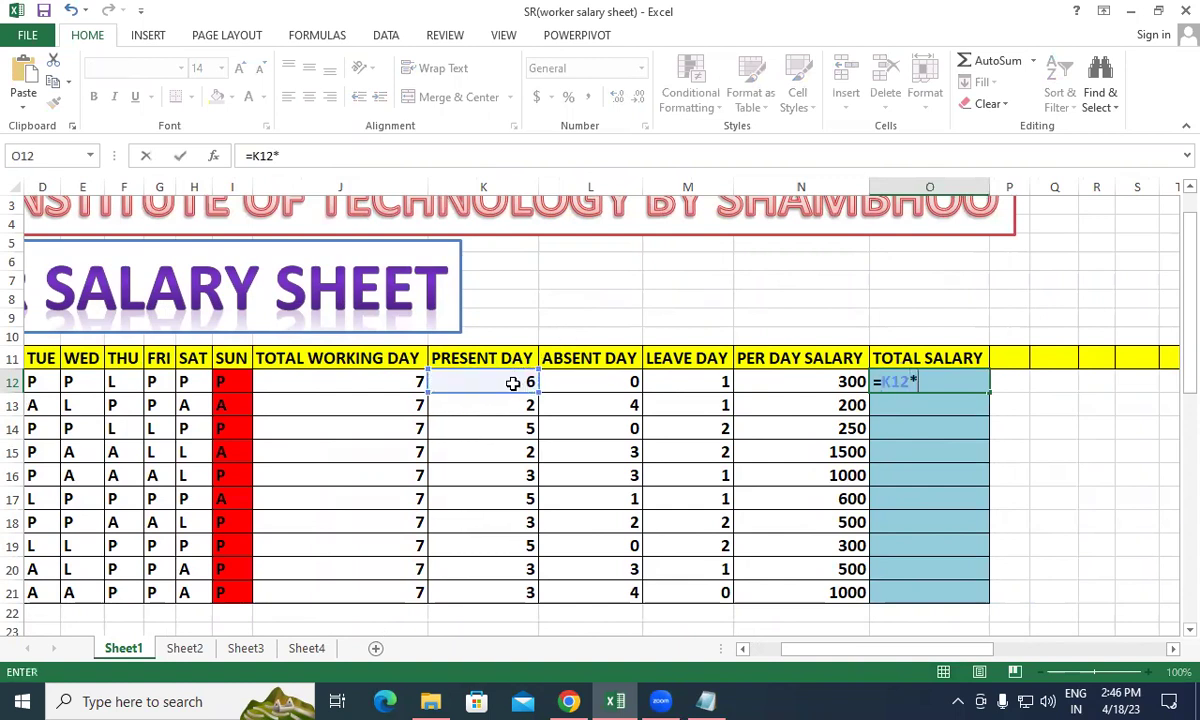
click(796, 385)
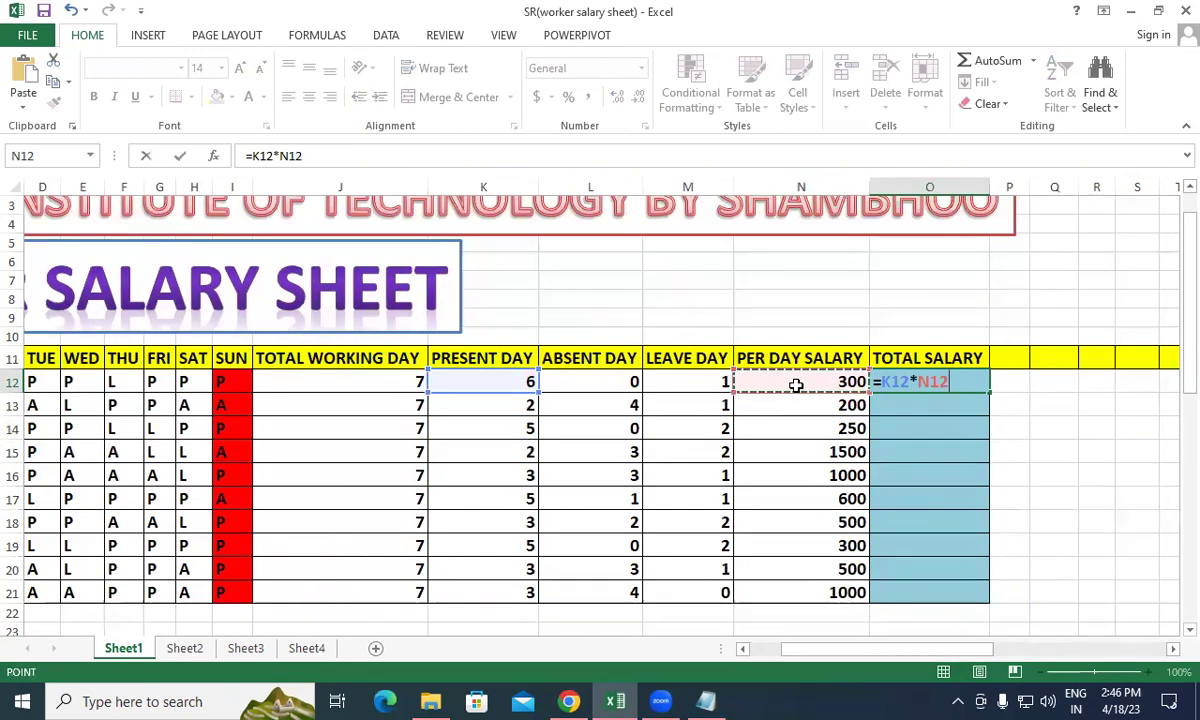
key(Return)
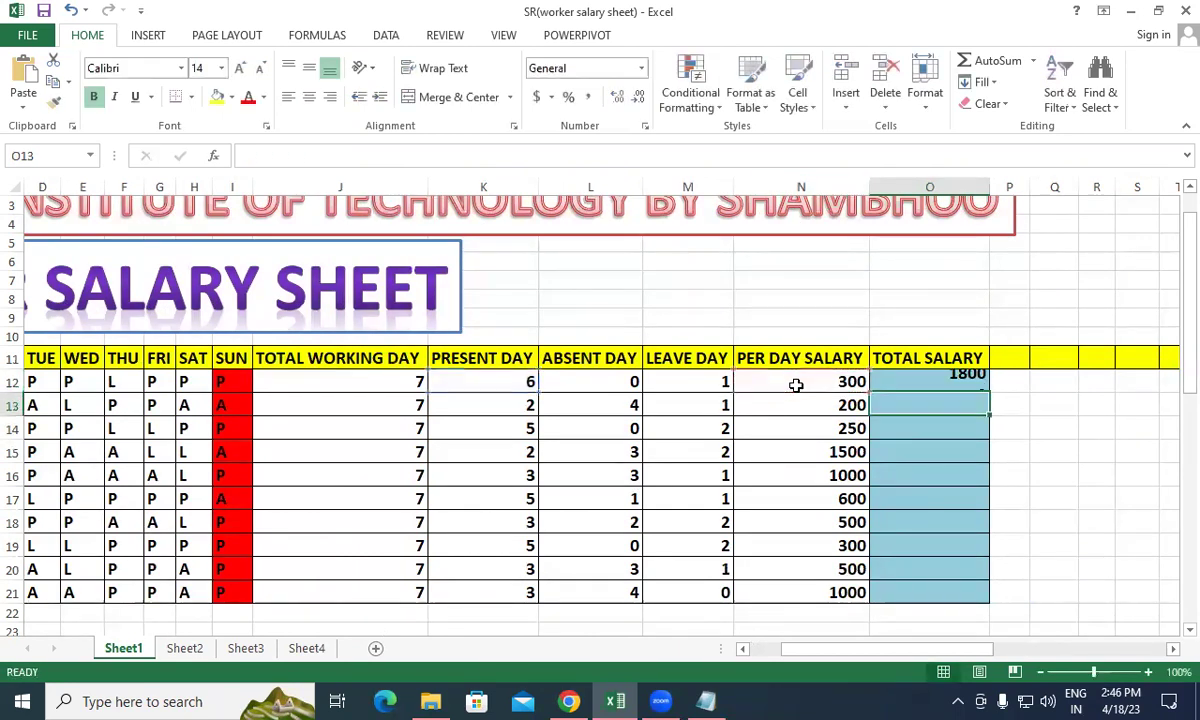
click(922, 380)
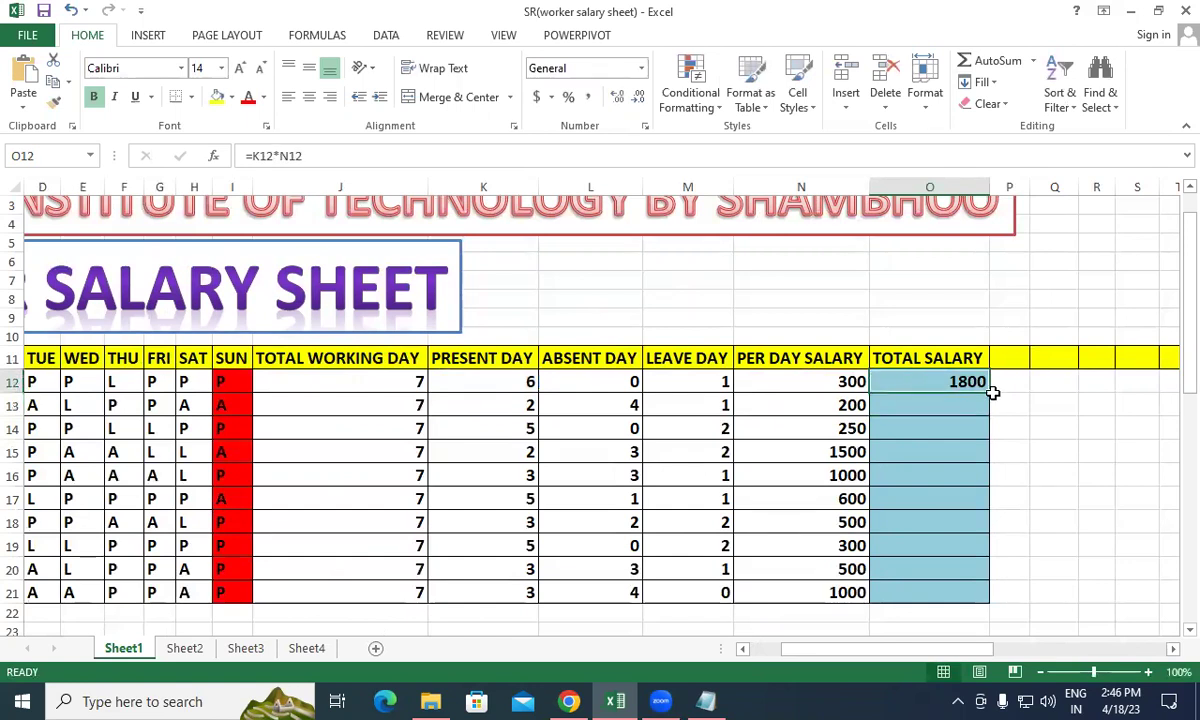
drag(990, 393, 1018, 600)
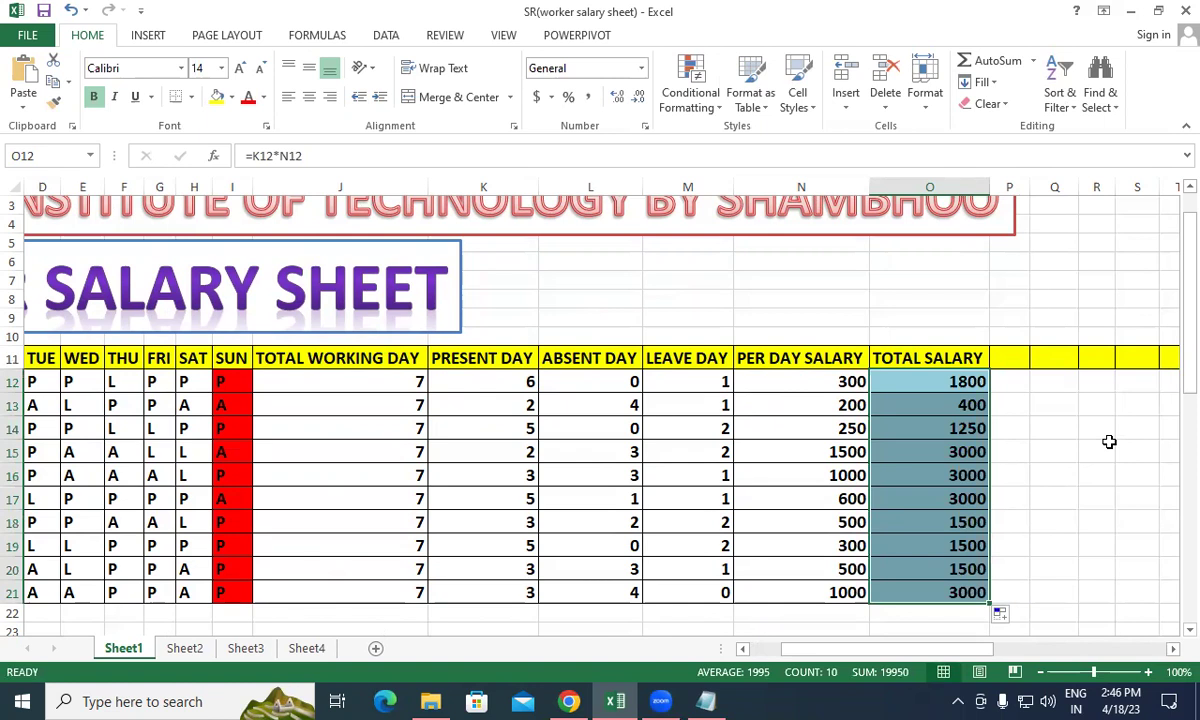
click(401, 381)
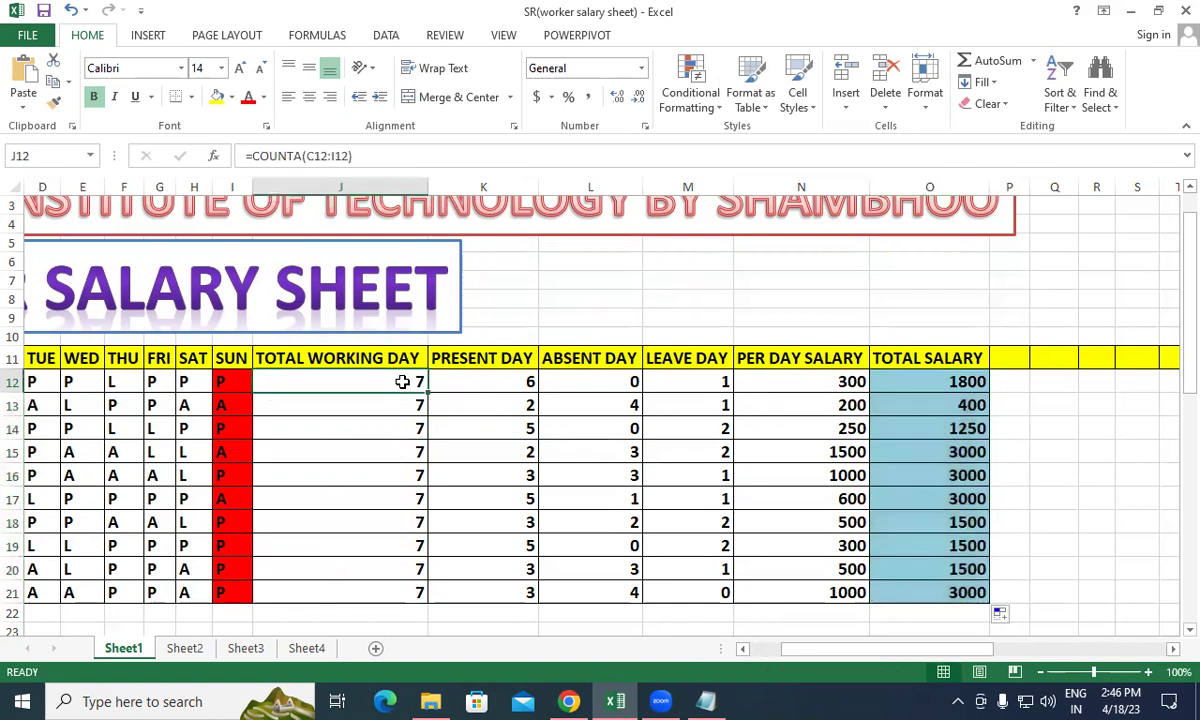
click(490, 382)
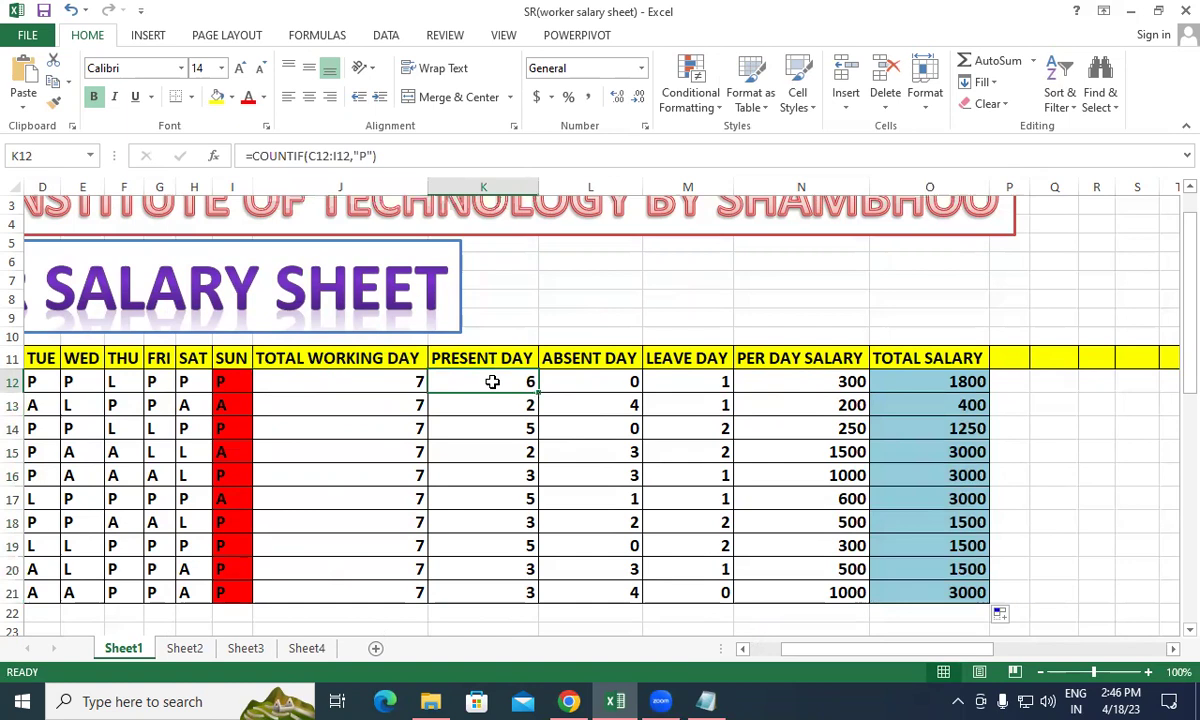
click(603, 383)
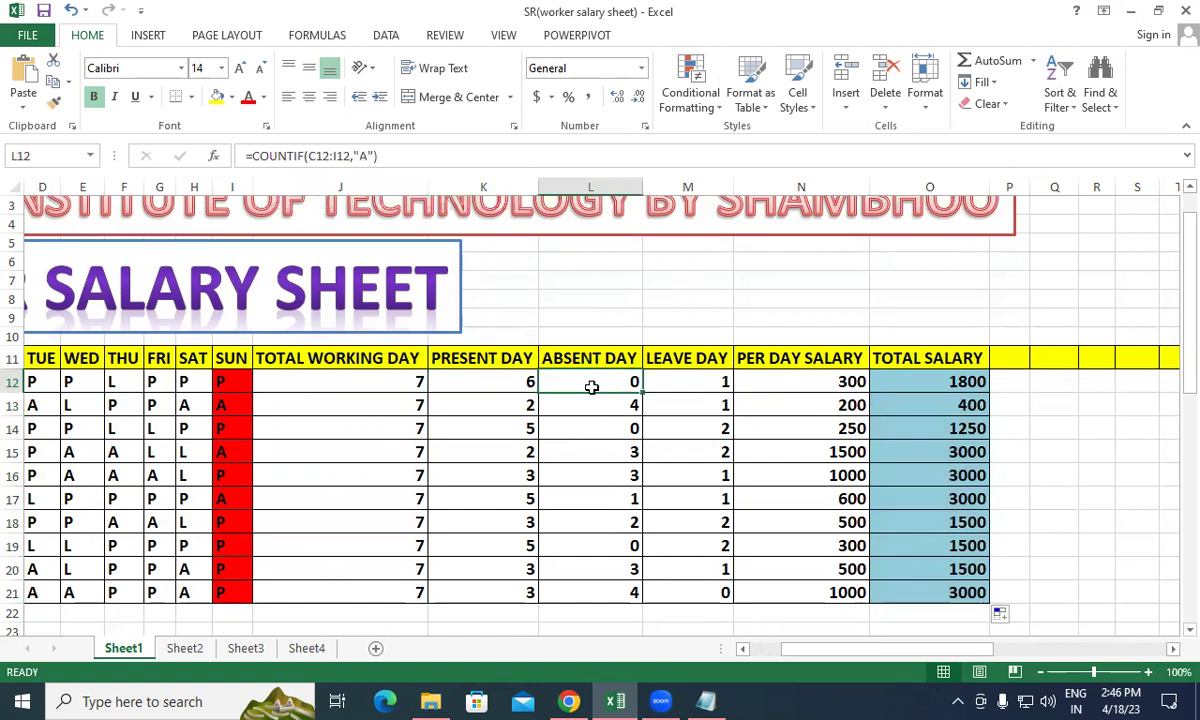
click(697, 380)
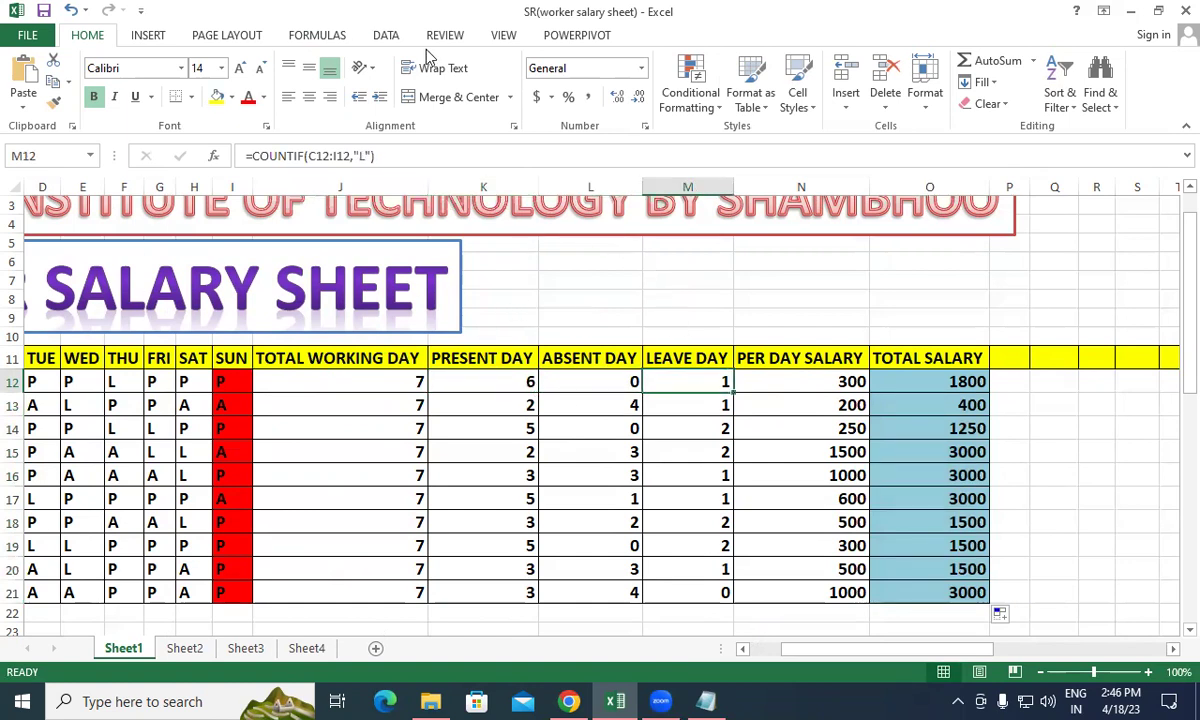
click(798, 380)
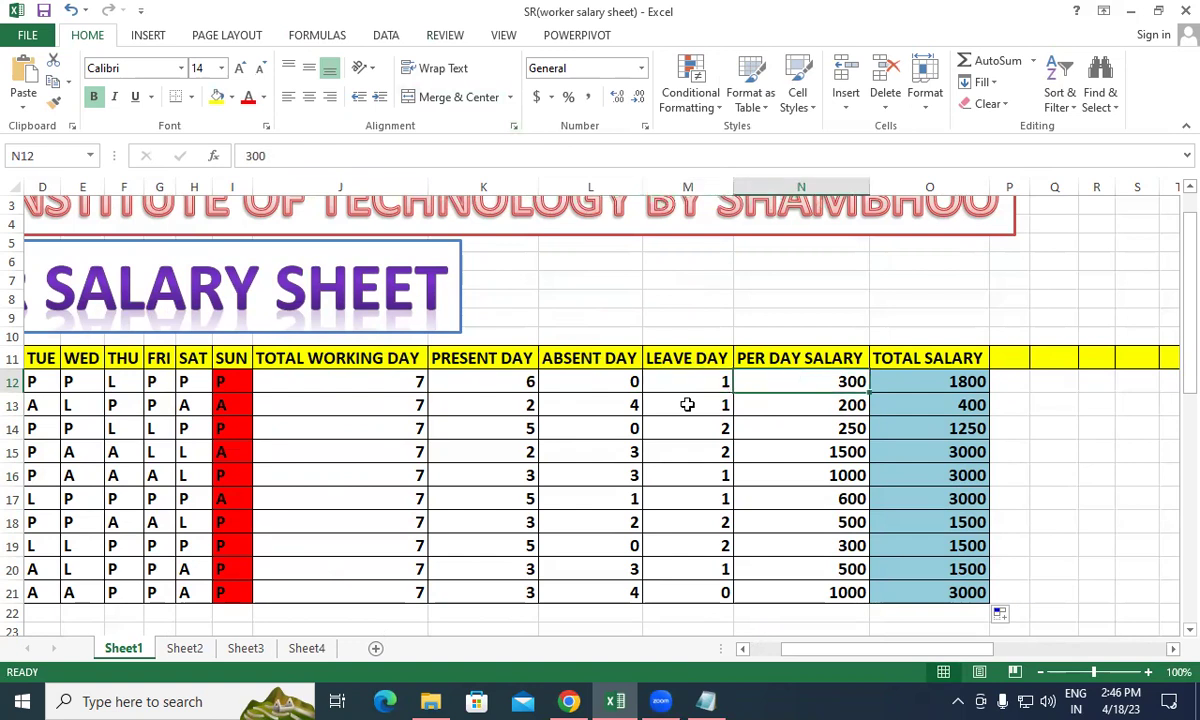
click(957, 382)
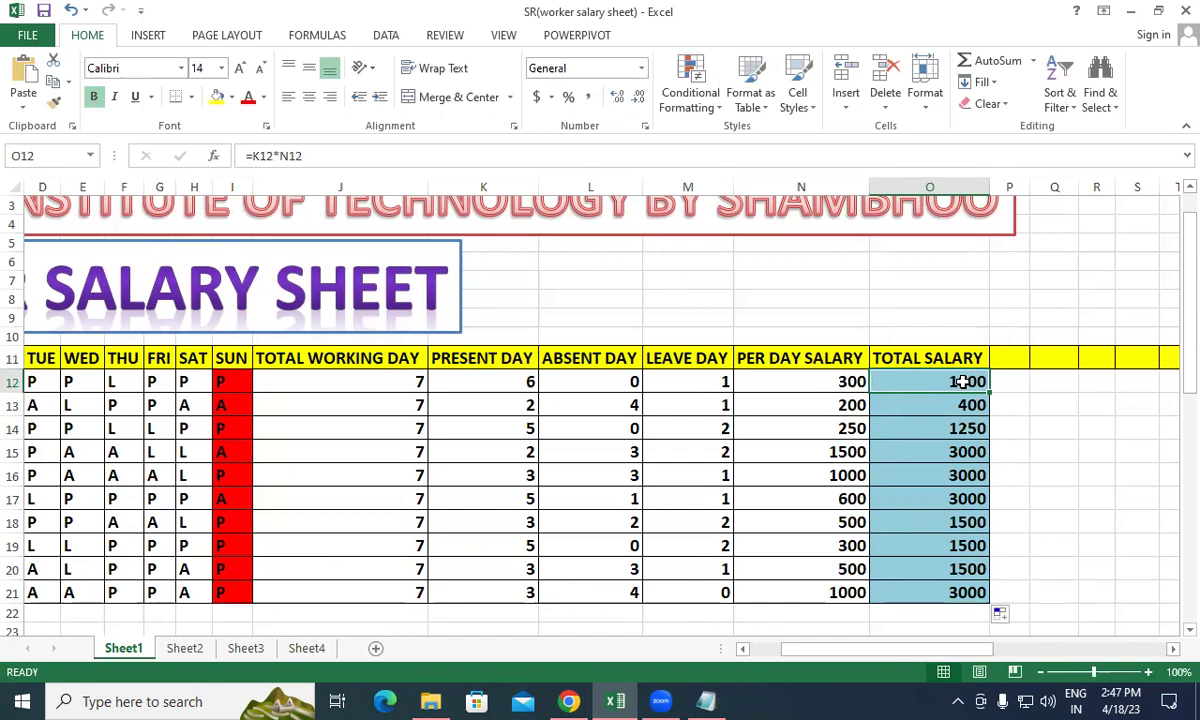
click(706, 700)
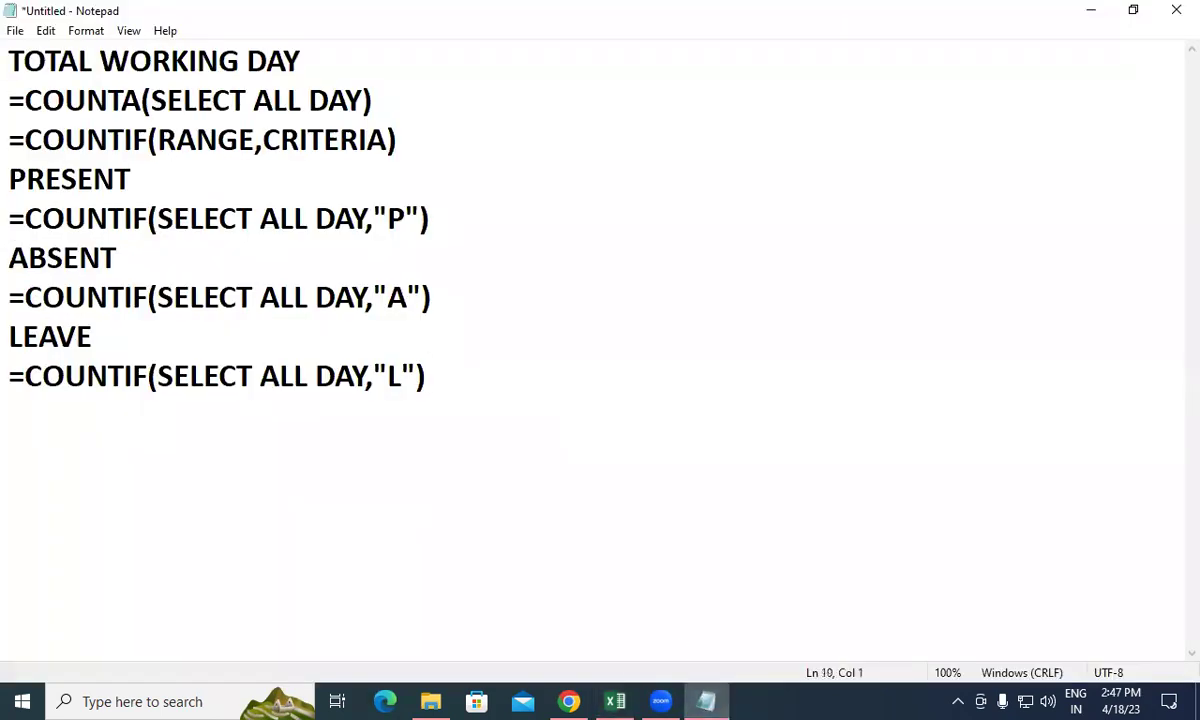
Step: Write =PRESENT DAY*PER DAY SALARY on a new Notepad line, then scroll Excel back to column A
text(=)
text(P)
text(RESENT DAY*)
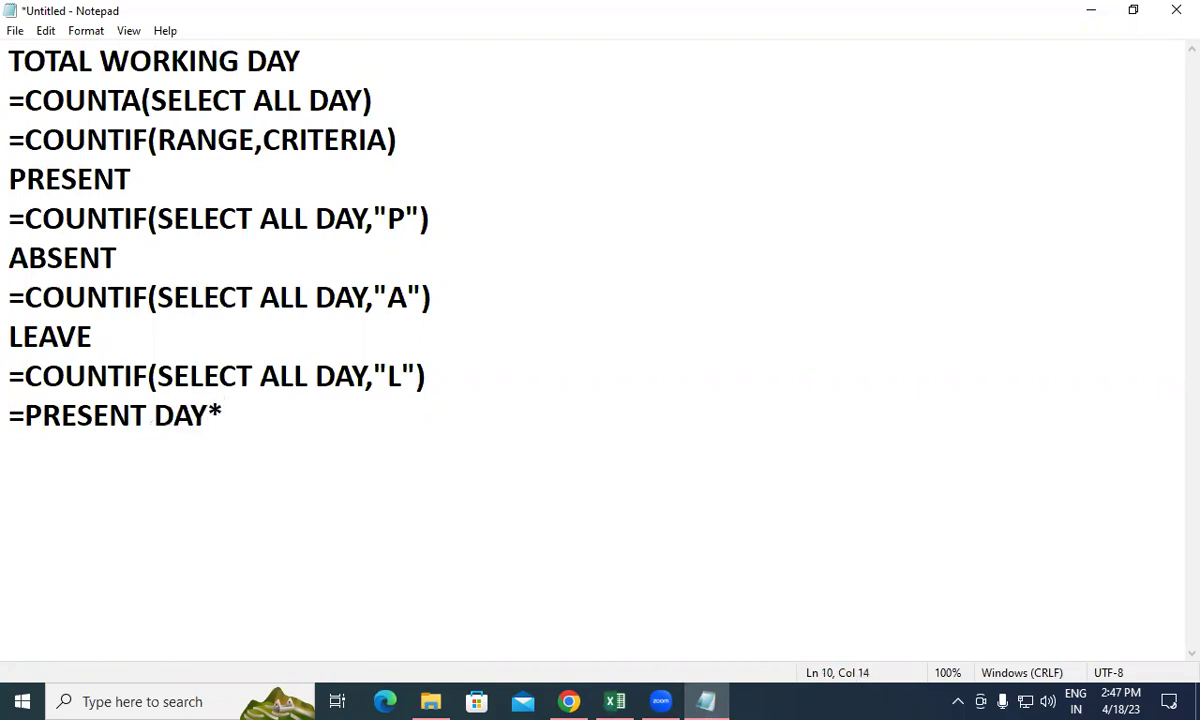
text(PER DAY SA)
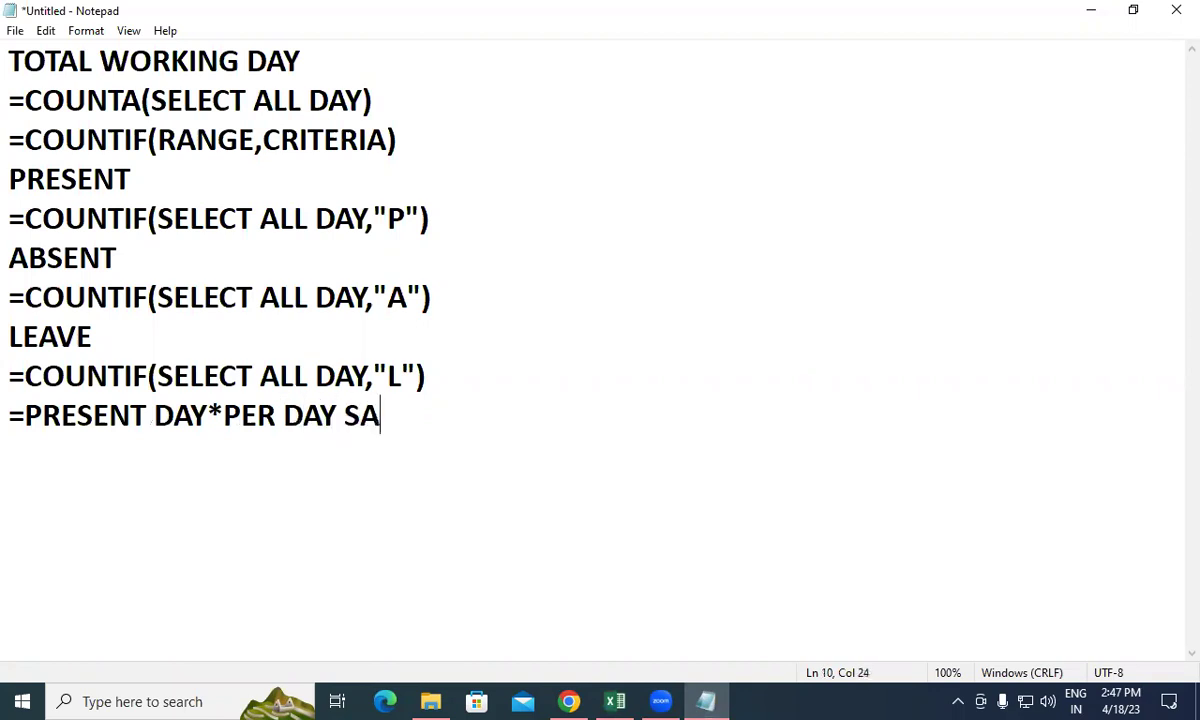
text(LARY)
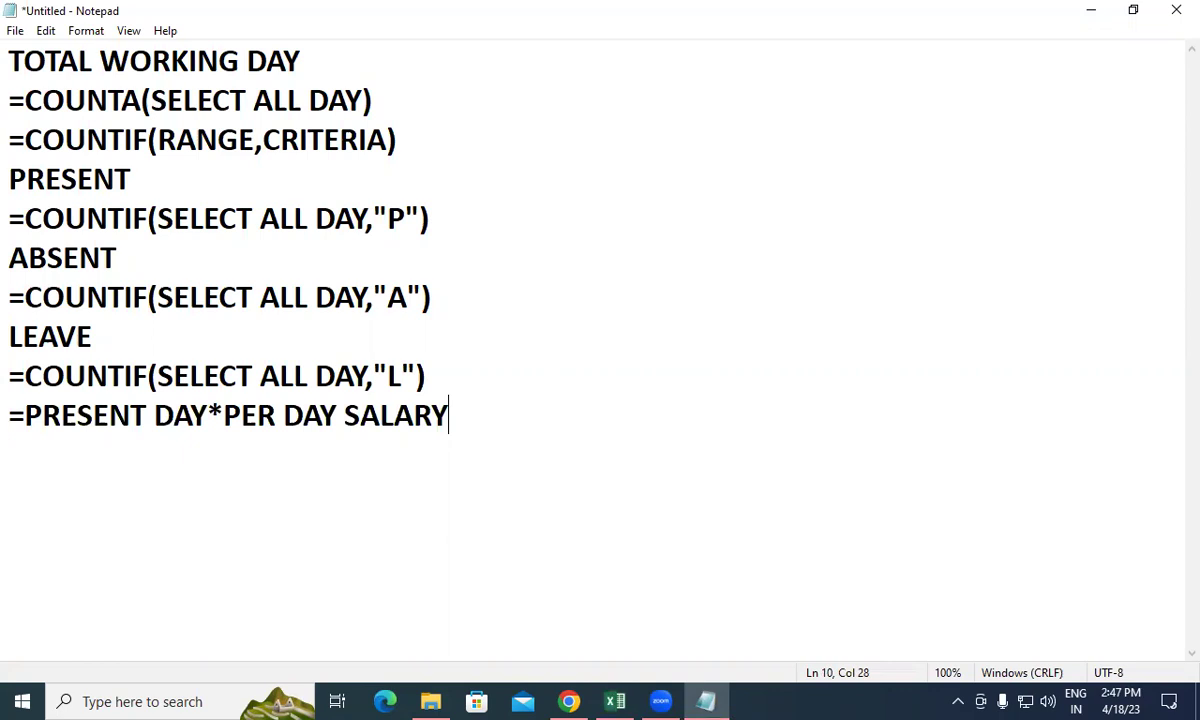
key(Return)
key(alt+Tab)
drag(956, 650, 700, 365)
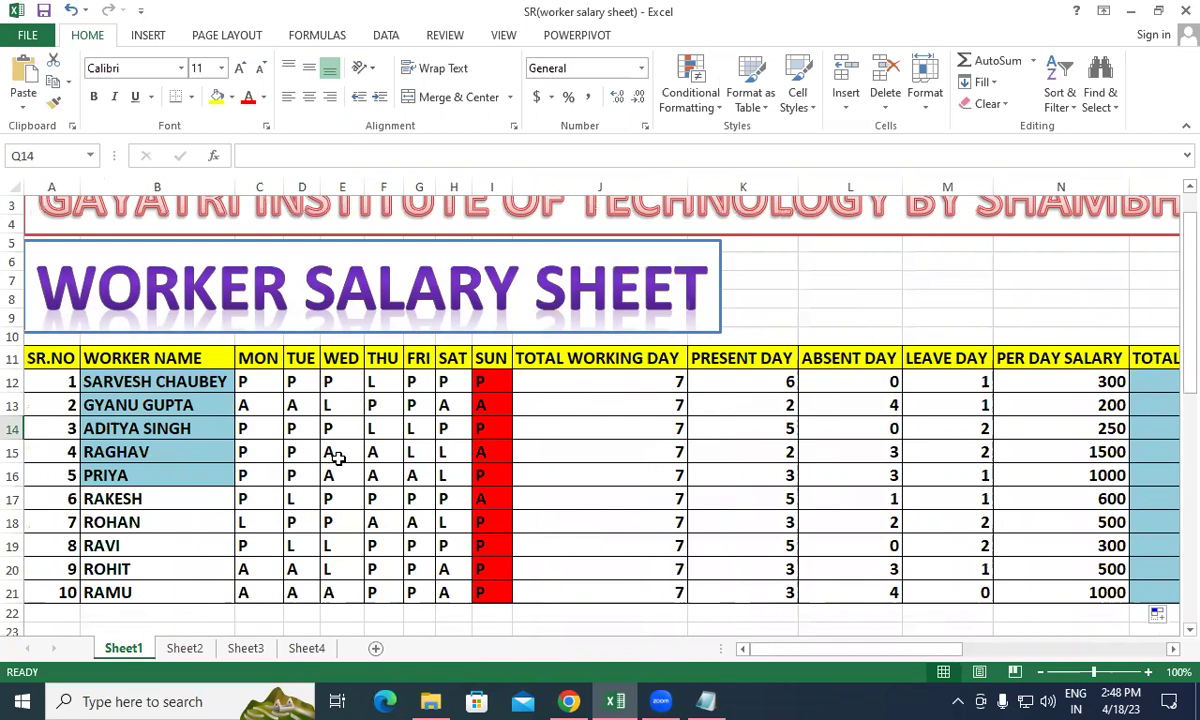
Step: Copy the SR.NO and WORKER NAME list A11:B21 into cell A3 of a new Sheet5
mouse_move(66, 358)
mouse_down()
mouse_move(157, 460)
mouse_move(150, 590)
mouse_up()
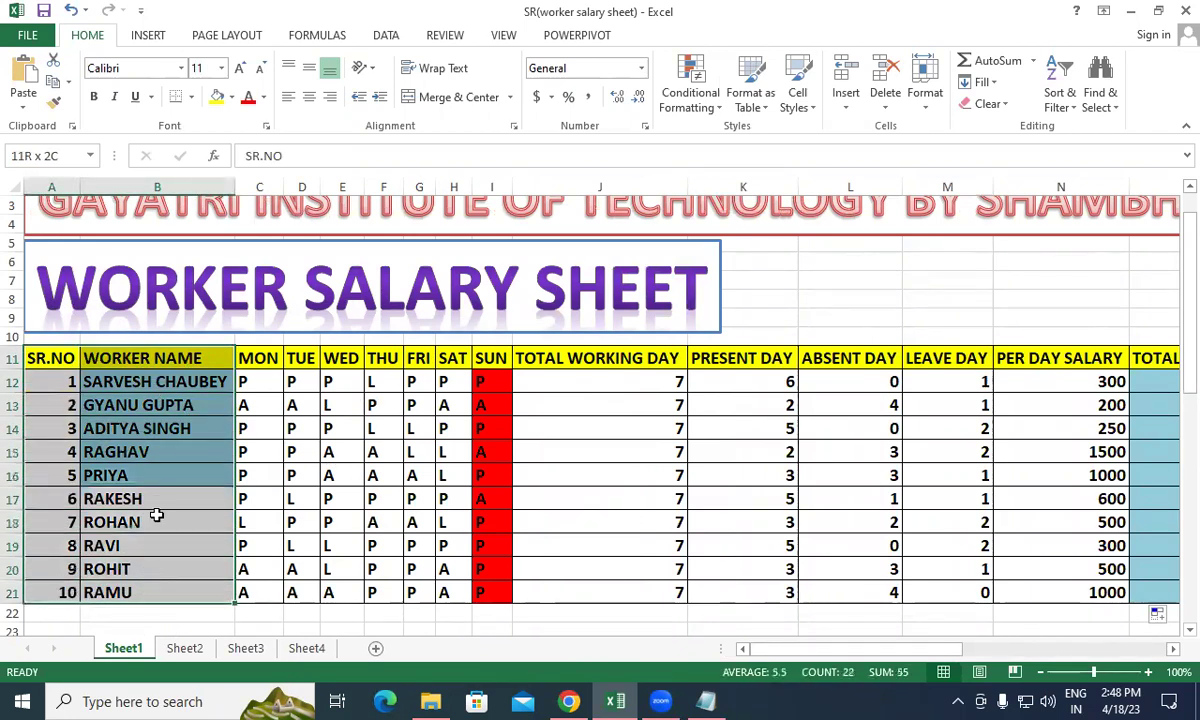
right_click(178, 365)
click(215, 343)
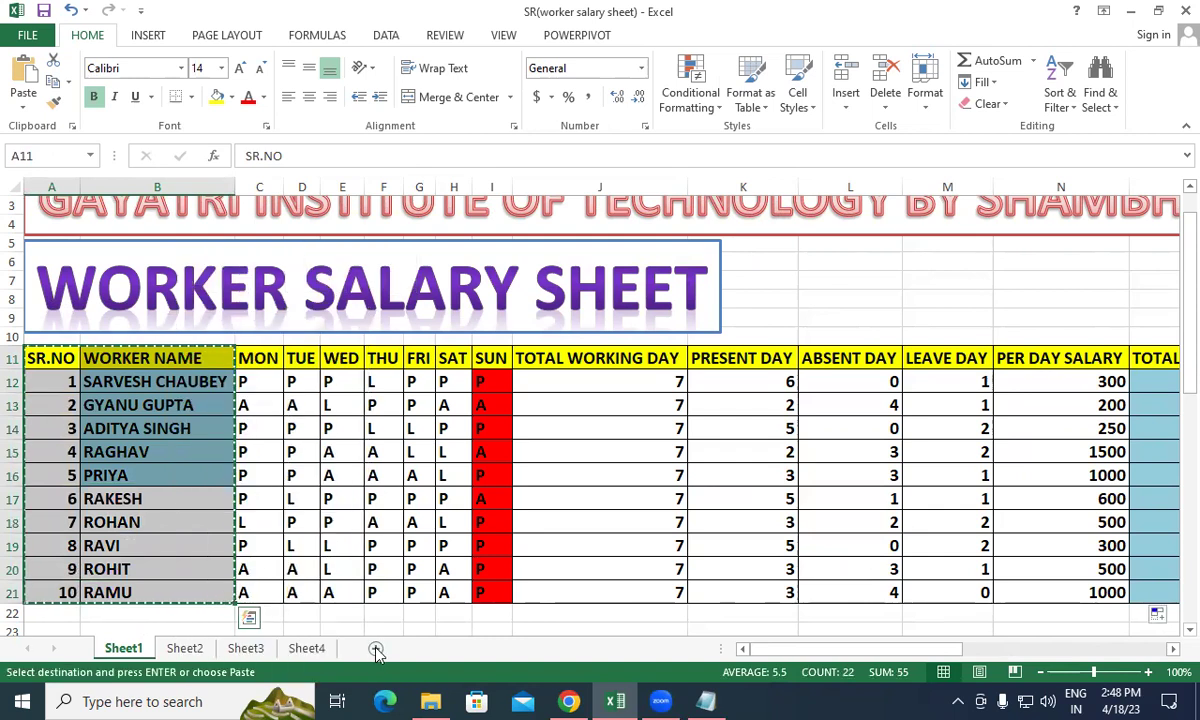
click(422, 648)
click(72, 242)
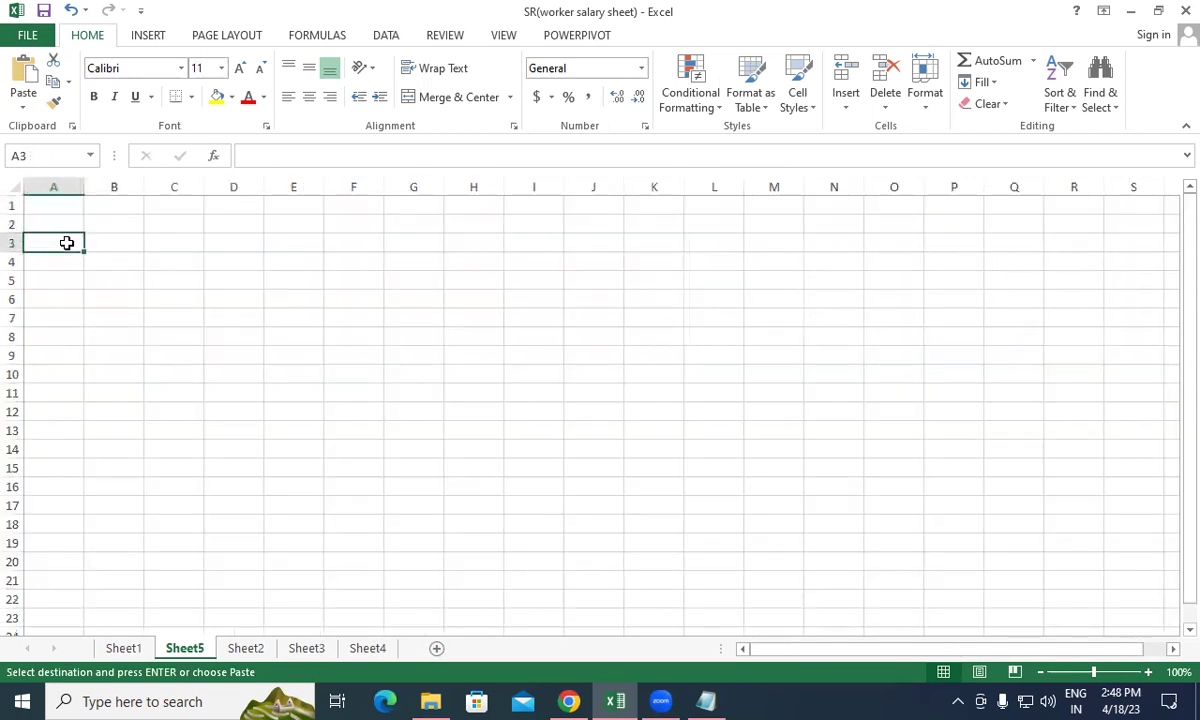
right_click(67, 241)
click(107, 326)
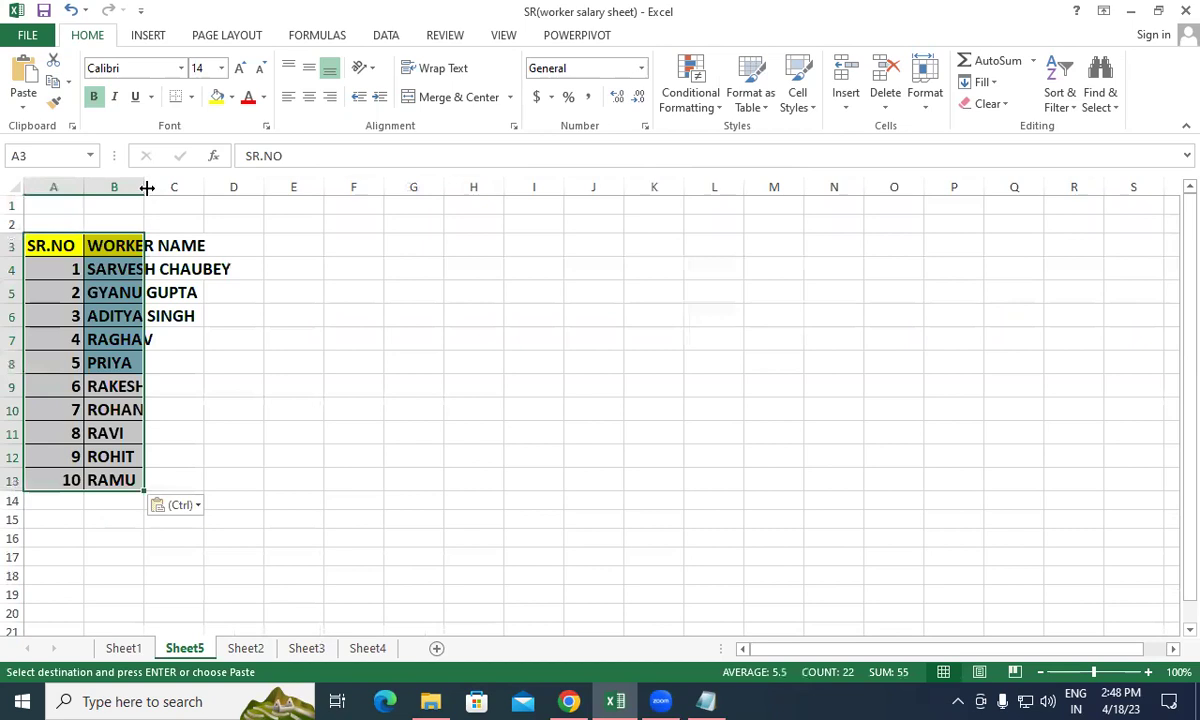
Step: Widen column B so the full worker names fit
drag(147, 188, 237, 188)
click(48, 246)
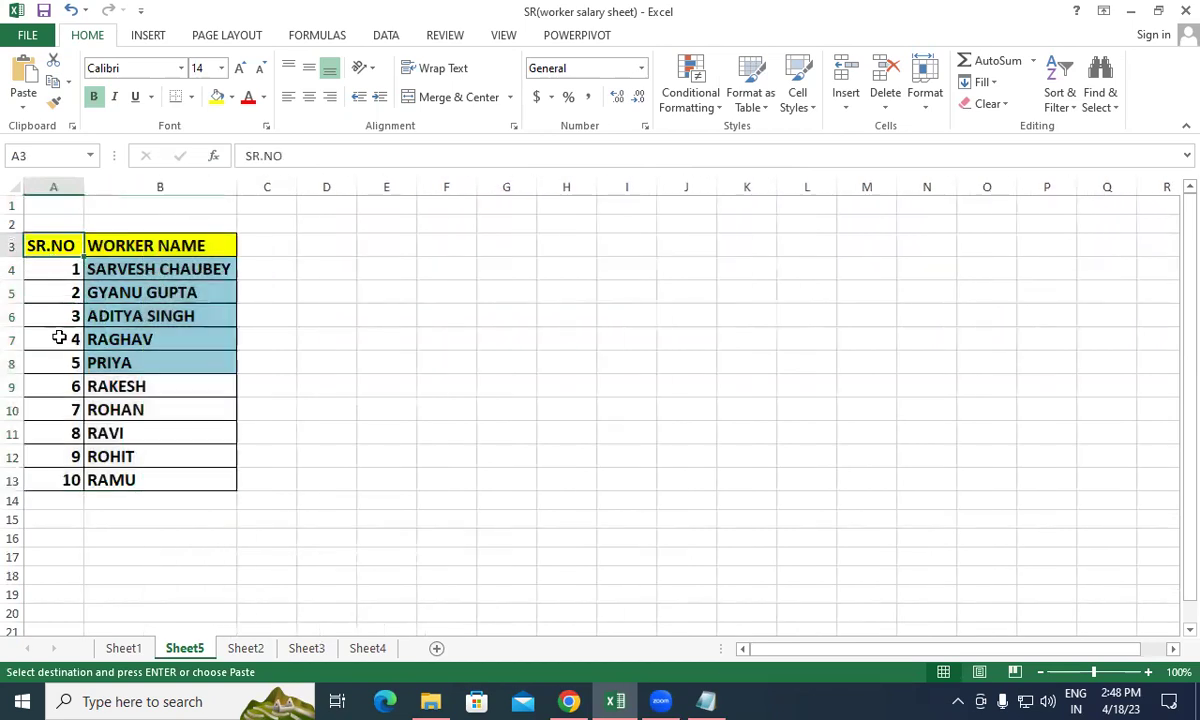
drag(59, 338, 47, 480)
click(147, 365)
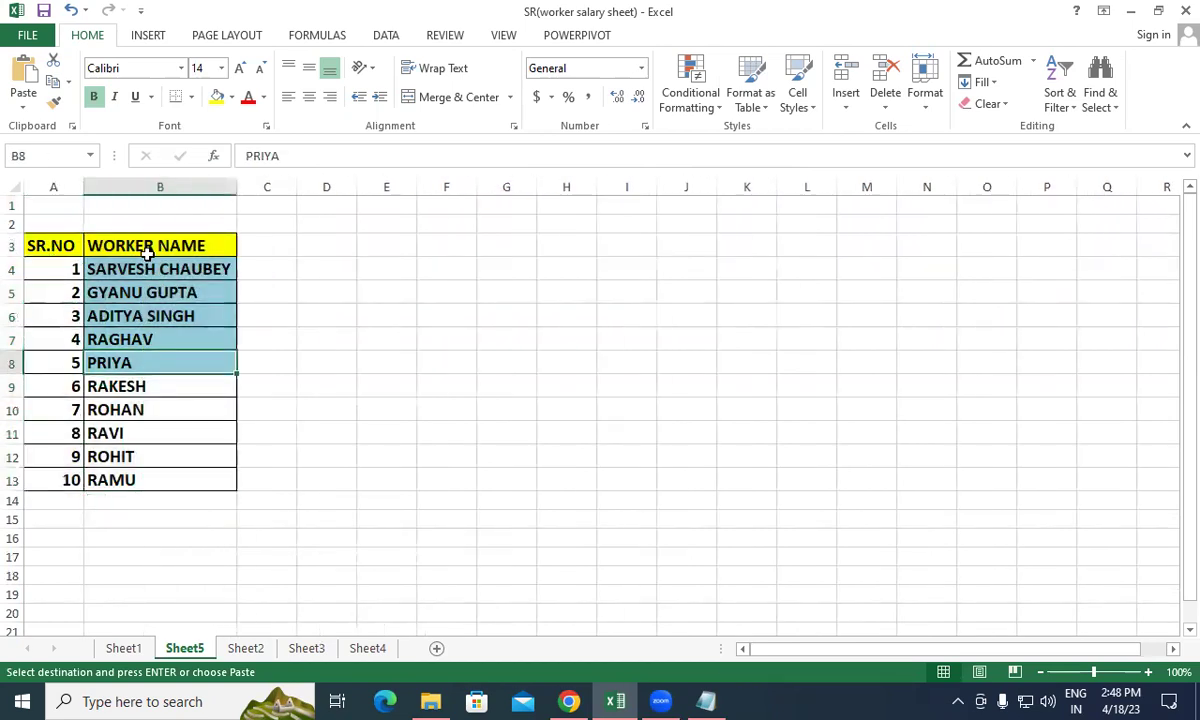
drag(147, 253, 142, 487)
click(380, 360)
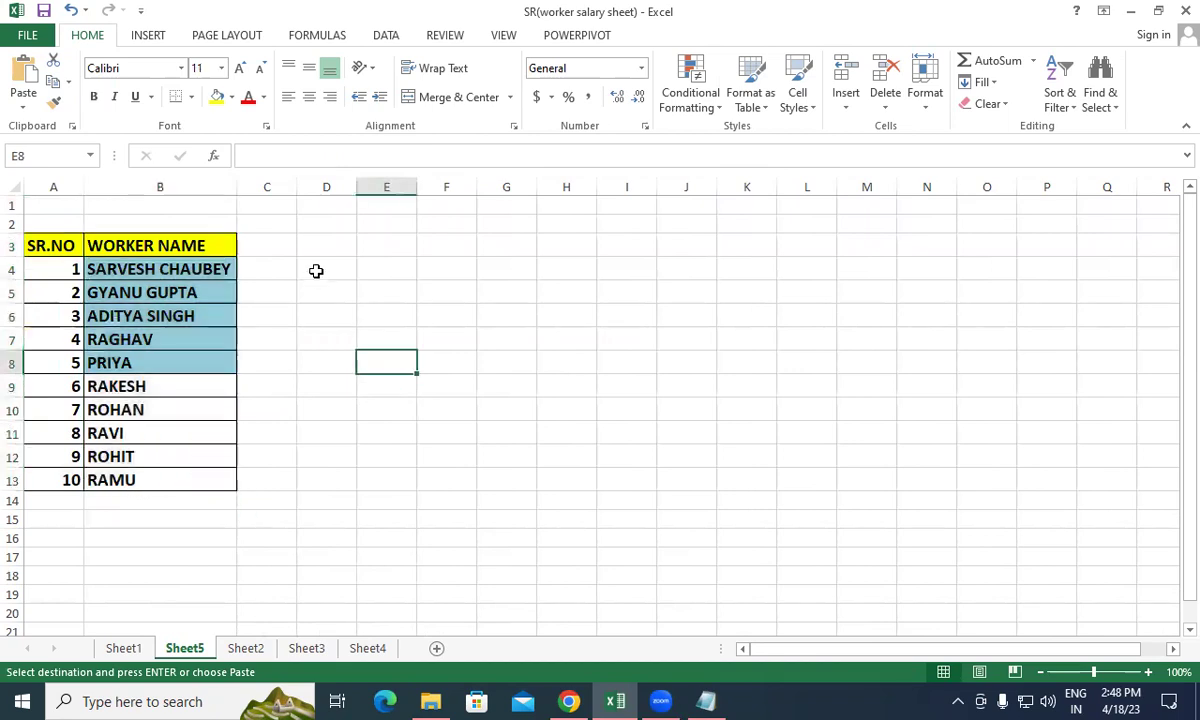
click(267, 221)
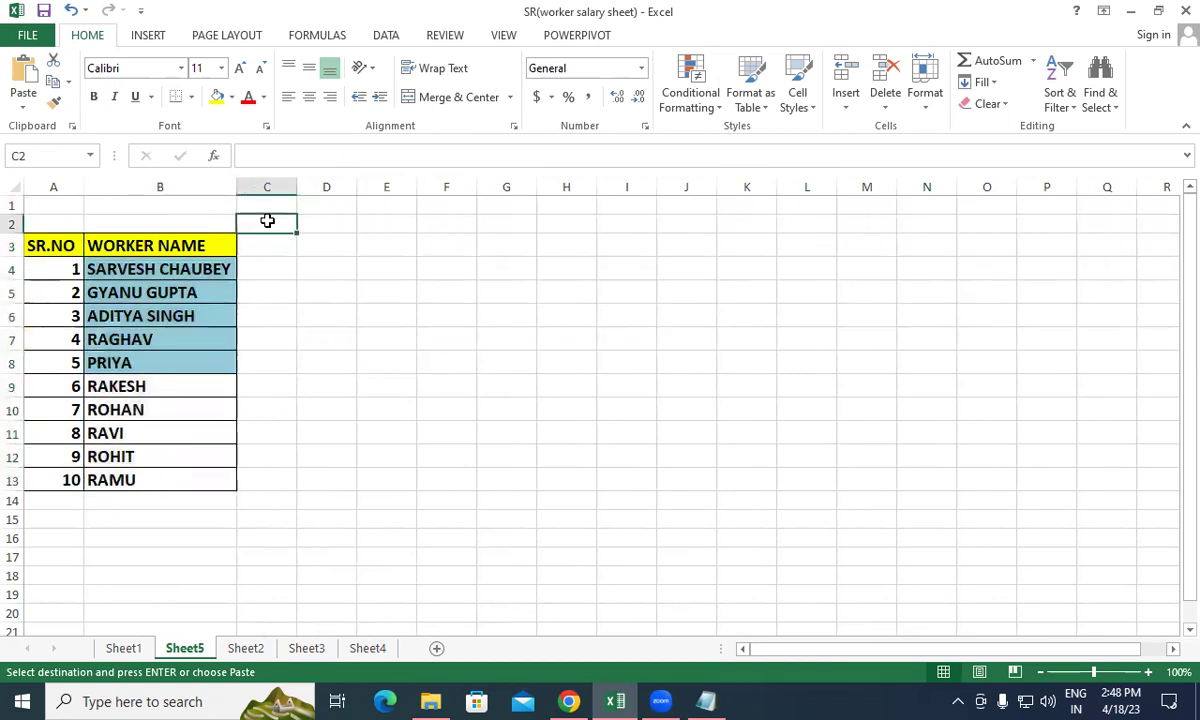
Step: Fill day numbers 1 to 30 across C2:AF2 from a 1, 2 start, then begin MON in C3
text(1)
key(Tab)
text(2)
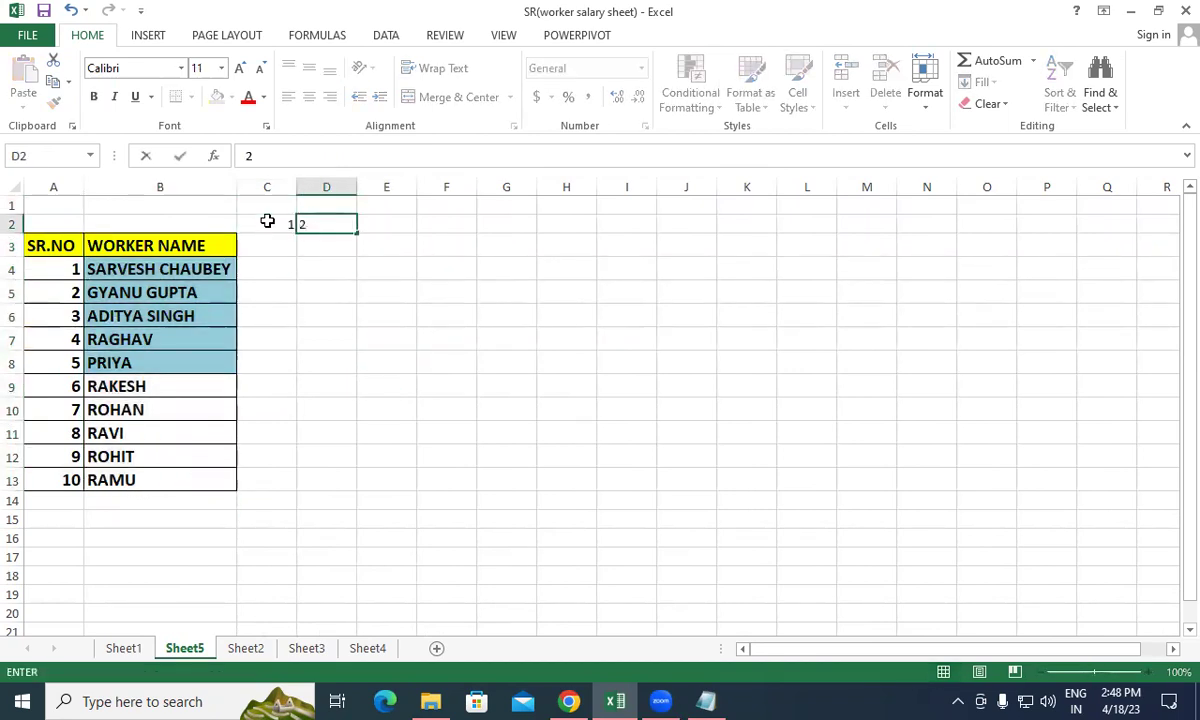
click(276, 287)
drag(262, 224, 1170, 265)
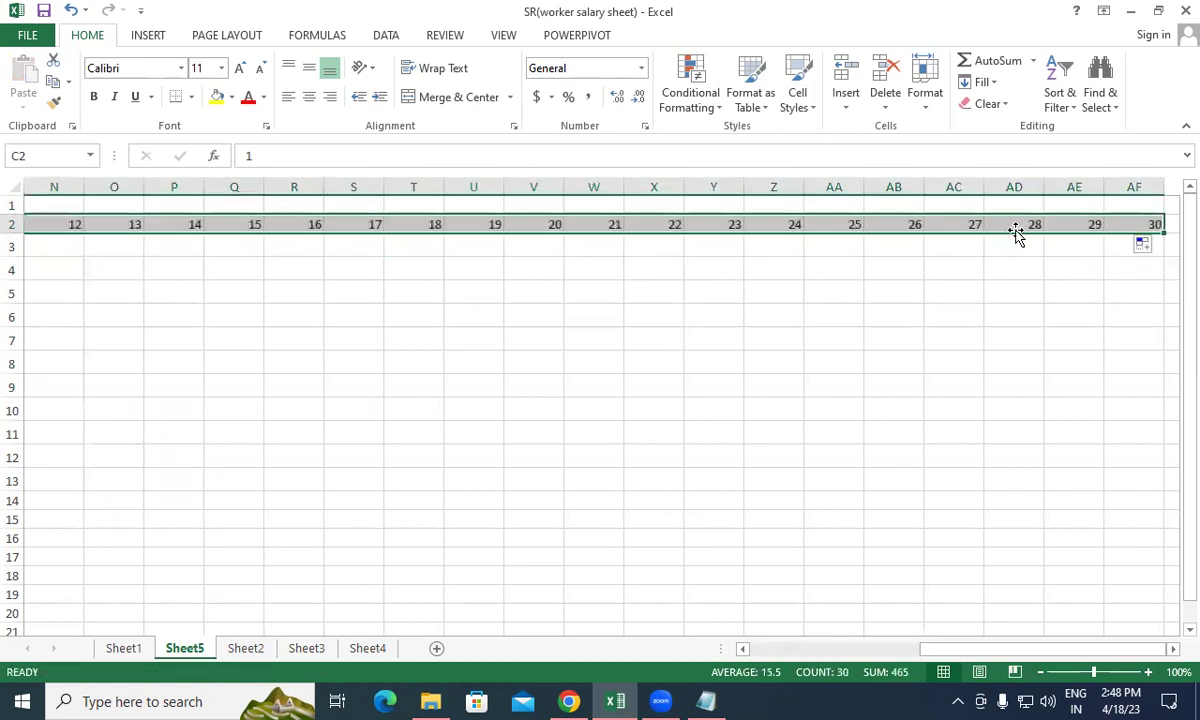
drag(951, 649, 742, 649)
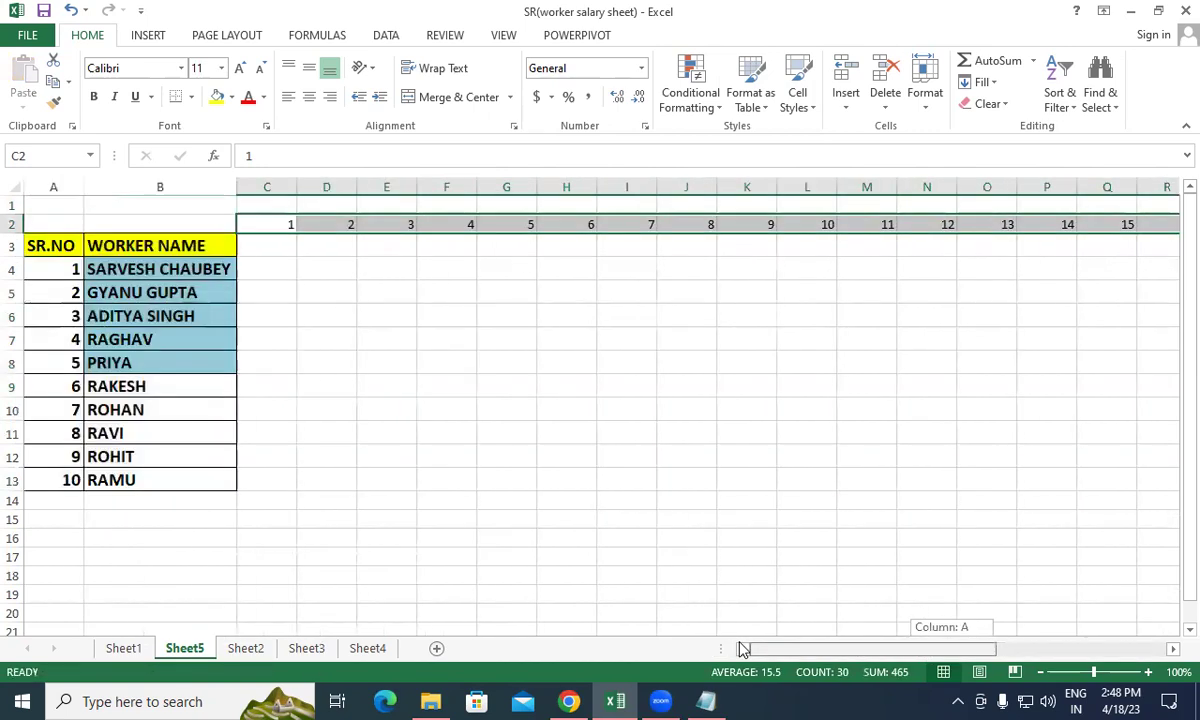
click(262, 292)
click(269, 240)
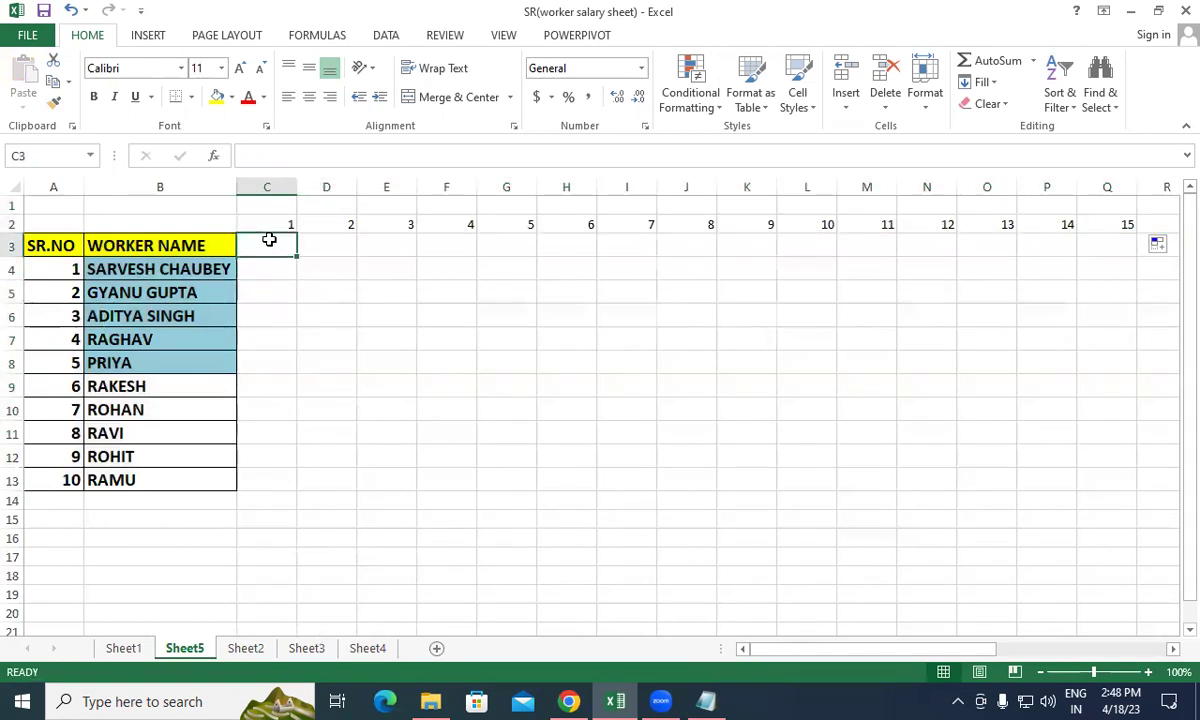
text(mo)
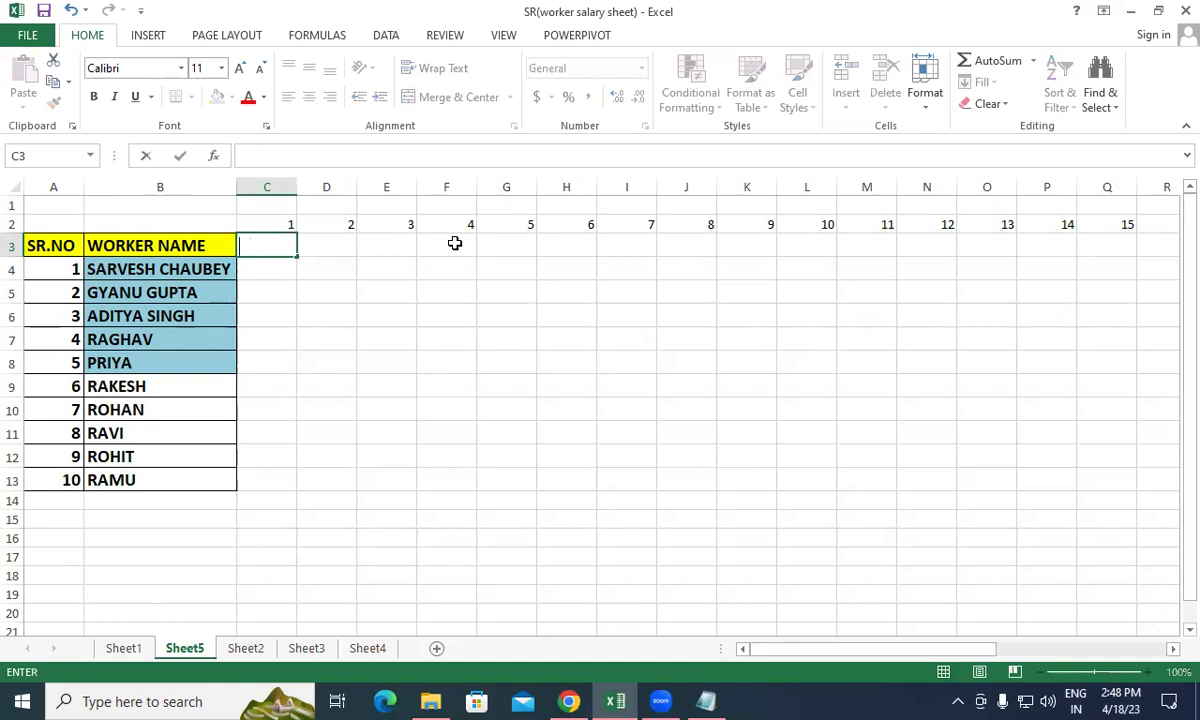
text(MON)
Step: Fill weekday names MON through TUE across C3:AF3, then select the A2:AF16 grid
click(378, 365)
click(287, 247)
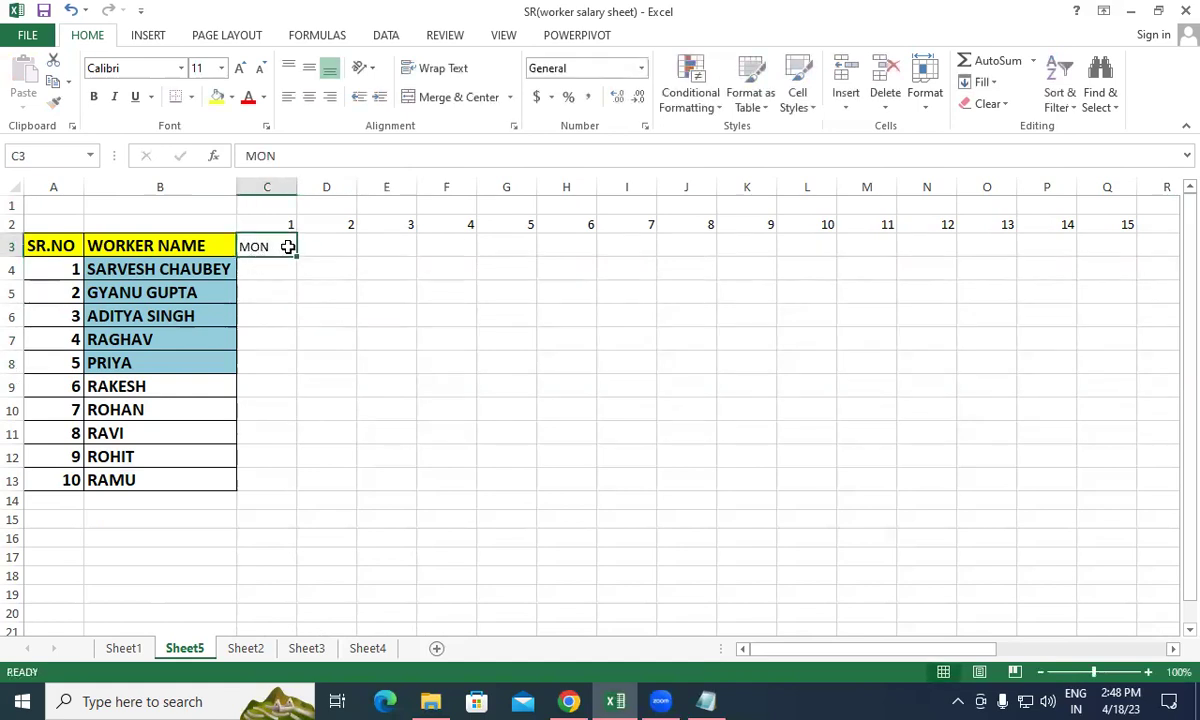
drag(297, 258, 1178, 280)
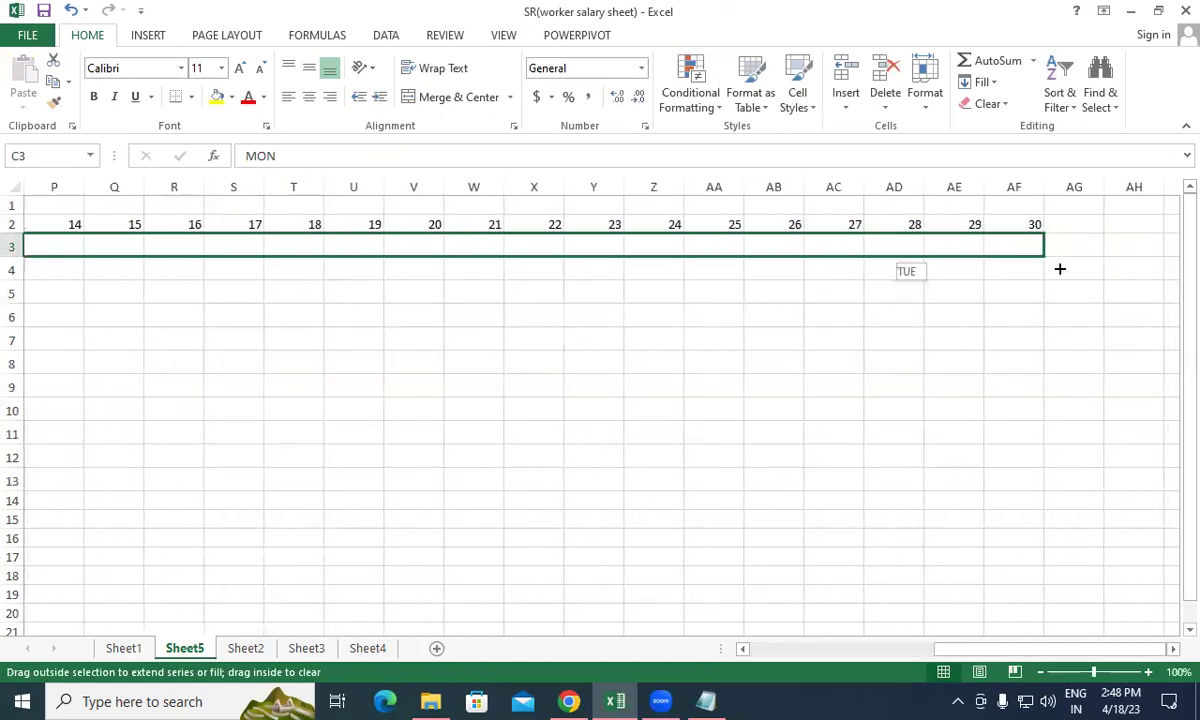
drag(1178, 280, 1061, 268)
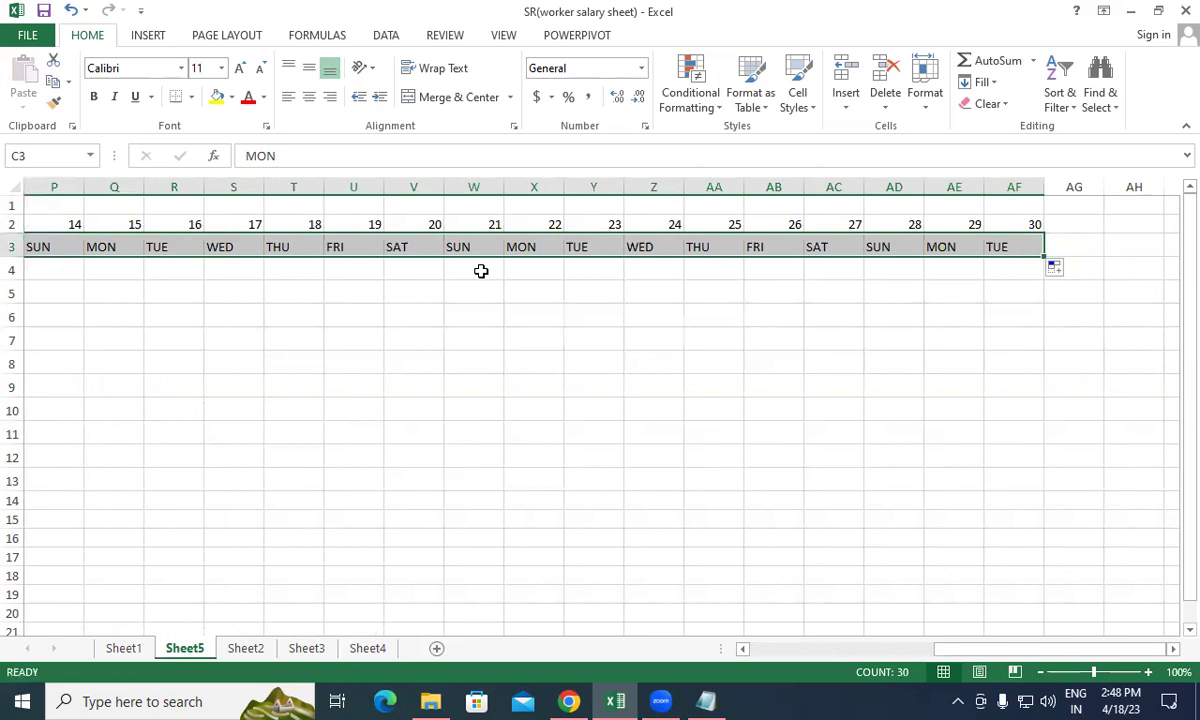
drag(790, 655, 871, 651)
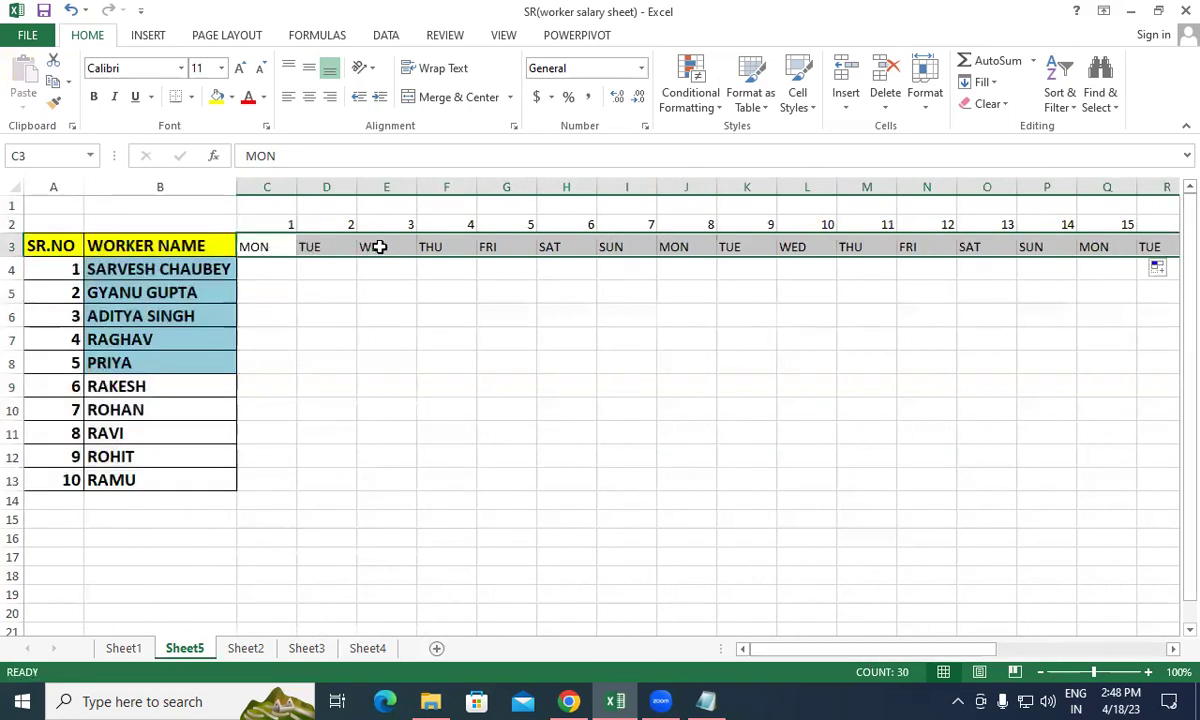
click(569, 301)
mouse_move(59, 220)
mouse_down()
mouse_move(1177, 483)
mouse_move(1147, 545)
mouse_move(1082, 538)
mouse_up()
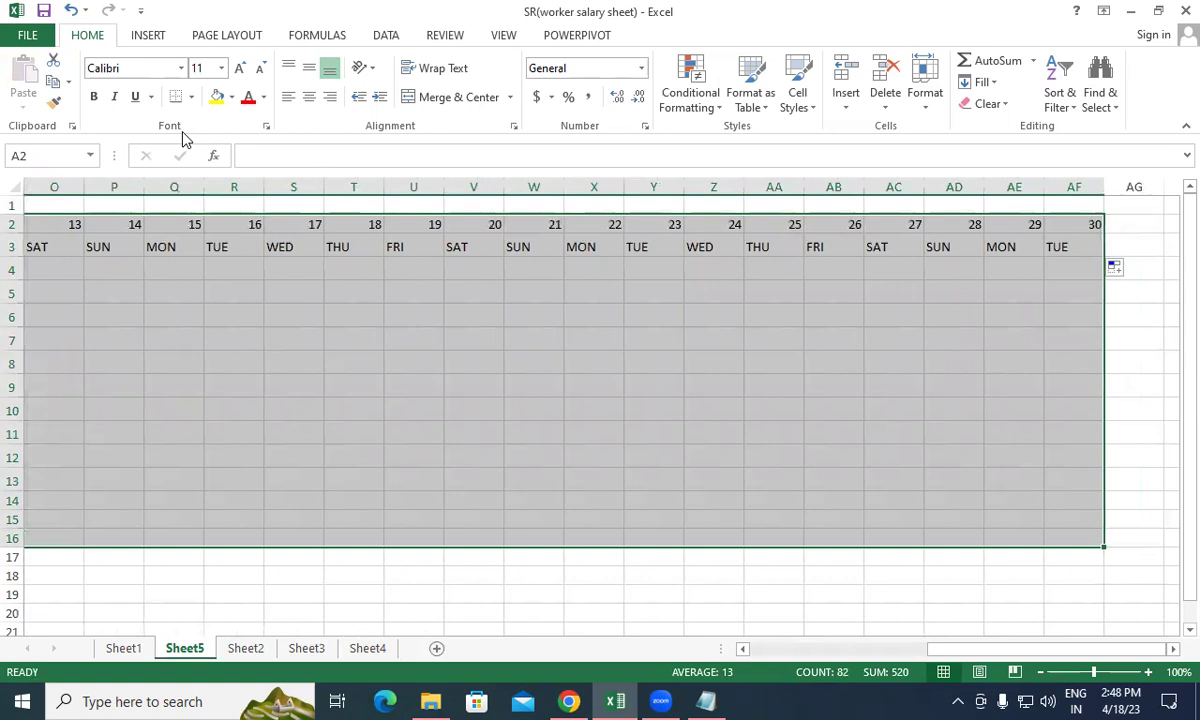
Step: Apply All Borders to the A2:AF16 attendance grid
click(191, 97)
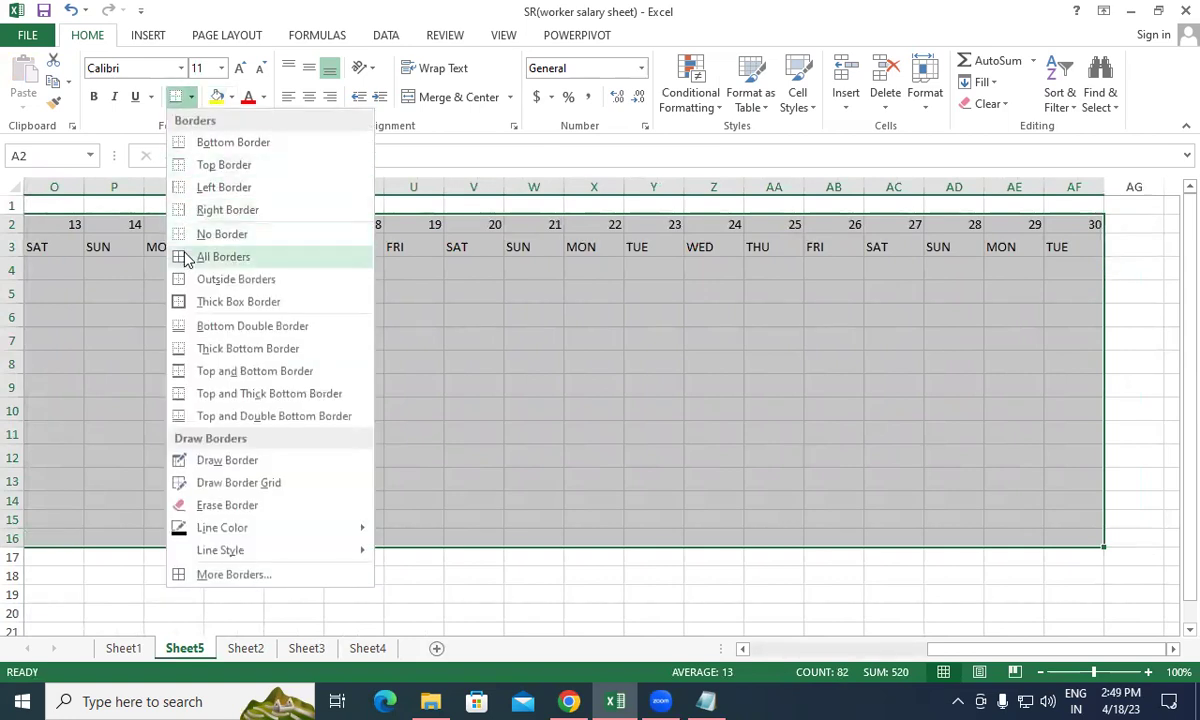
click(185, 259)
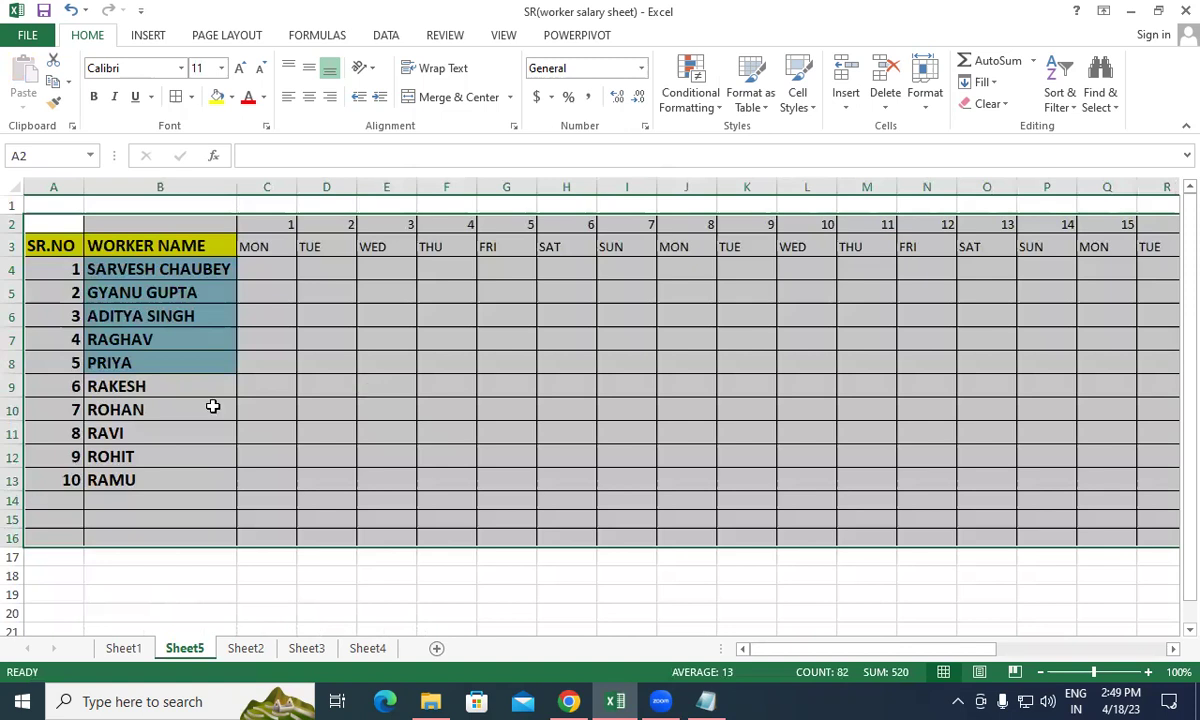
click(245, 292)
drag(261, 266, 256, 495)
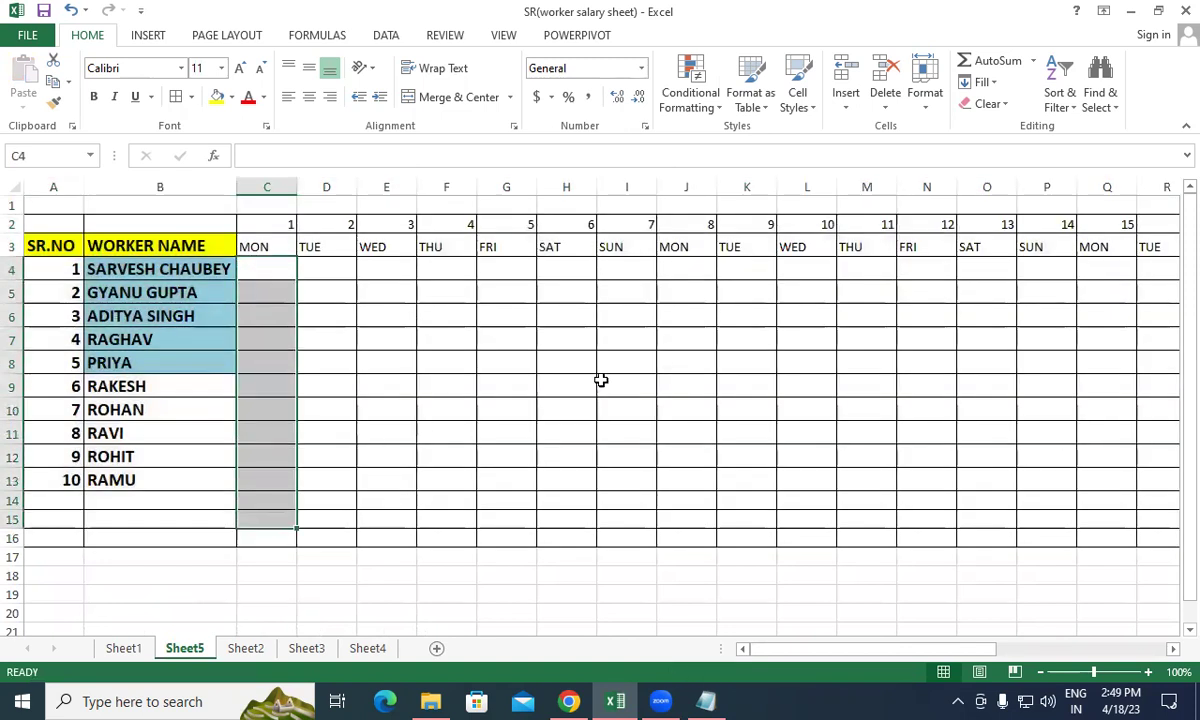
drag(585, 385, 628, 362)
Step: Enter alternating P and A marks for the first six days, C4 to H4
click(276, 267)
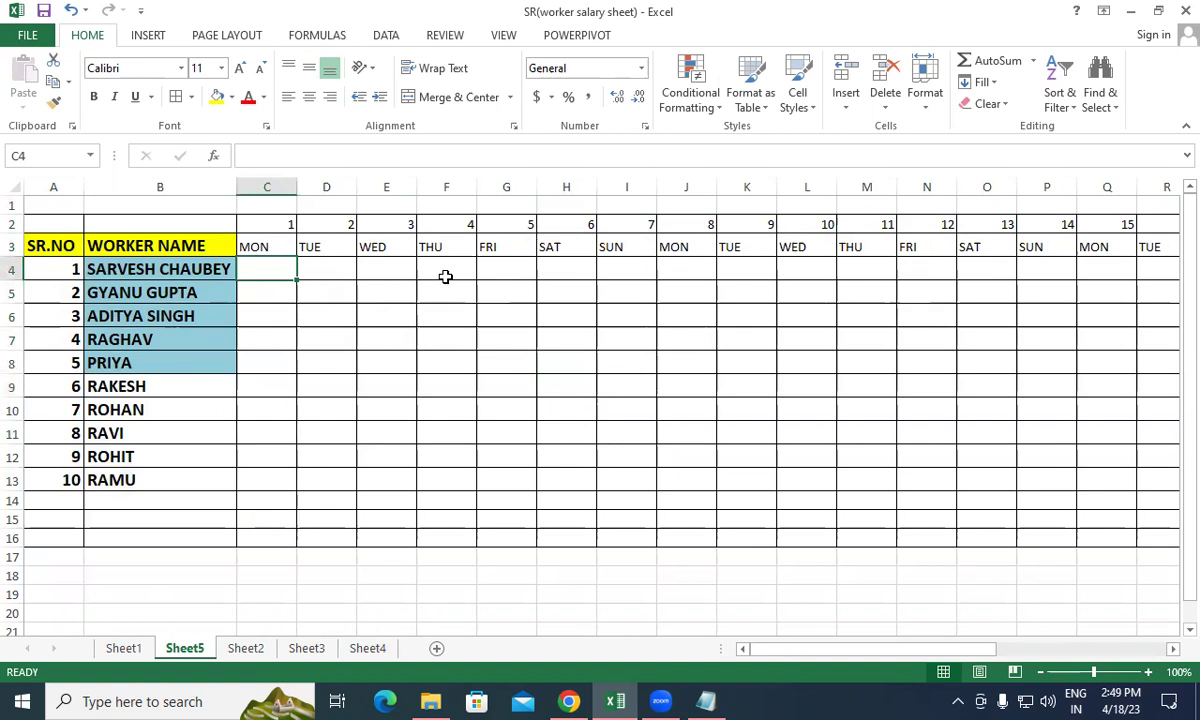
text(P)
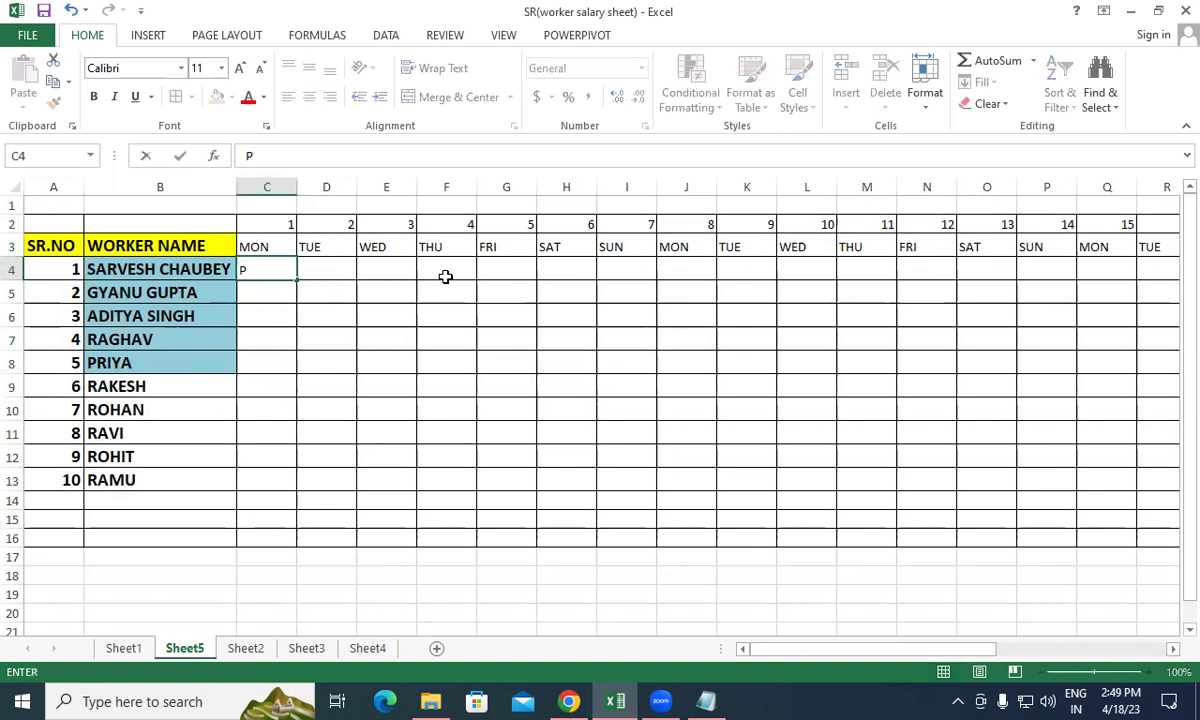
key(Tab)
text(A)
key(Tab)
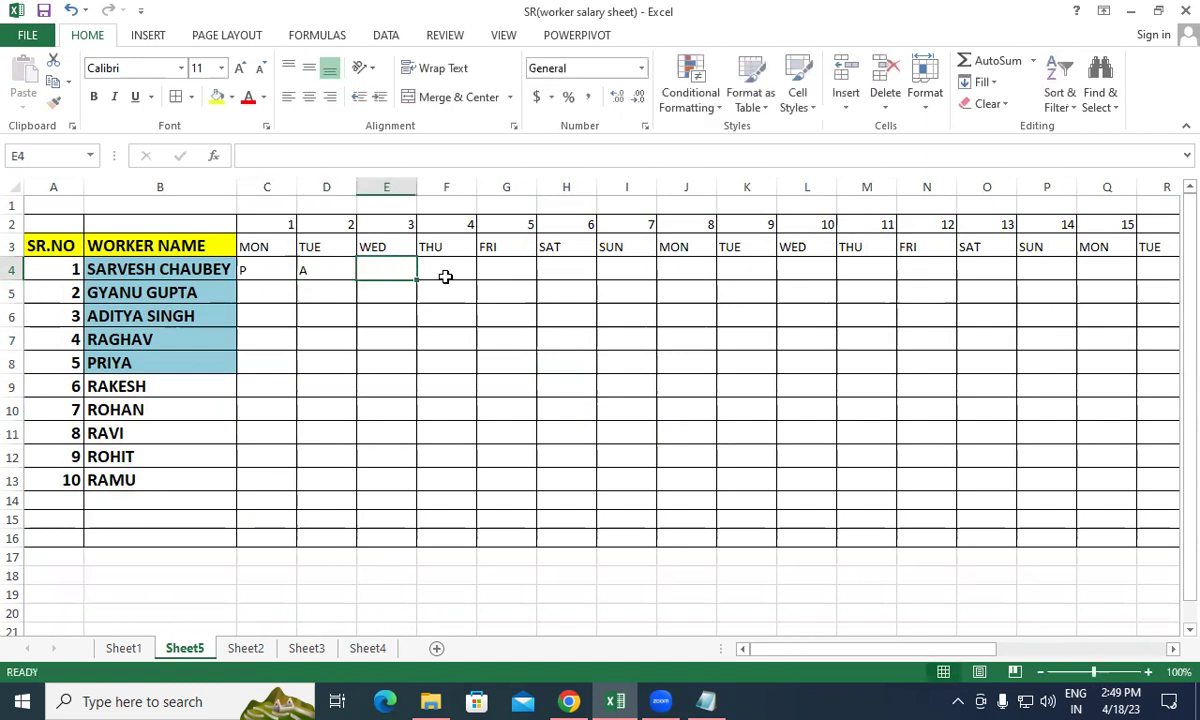
text(P)
key(Tab)
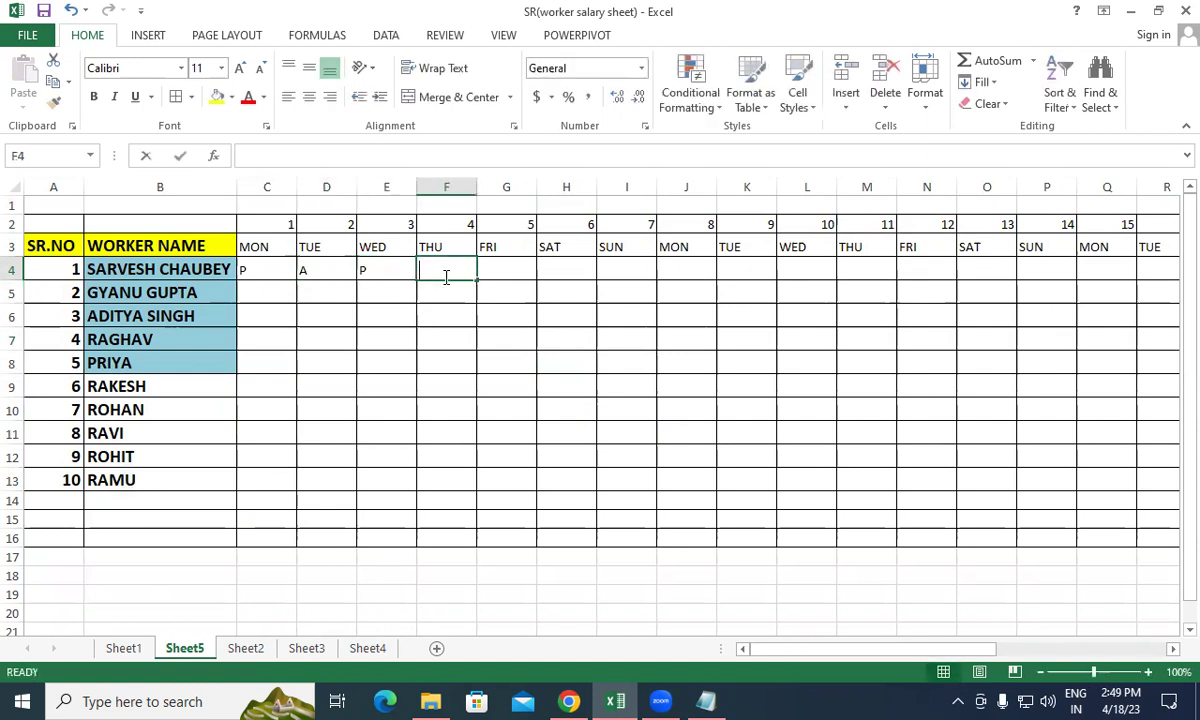
text(A)
key(Tab)
text(P)
key(Tab)
text(A)
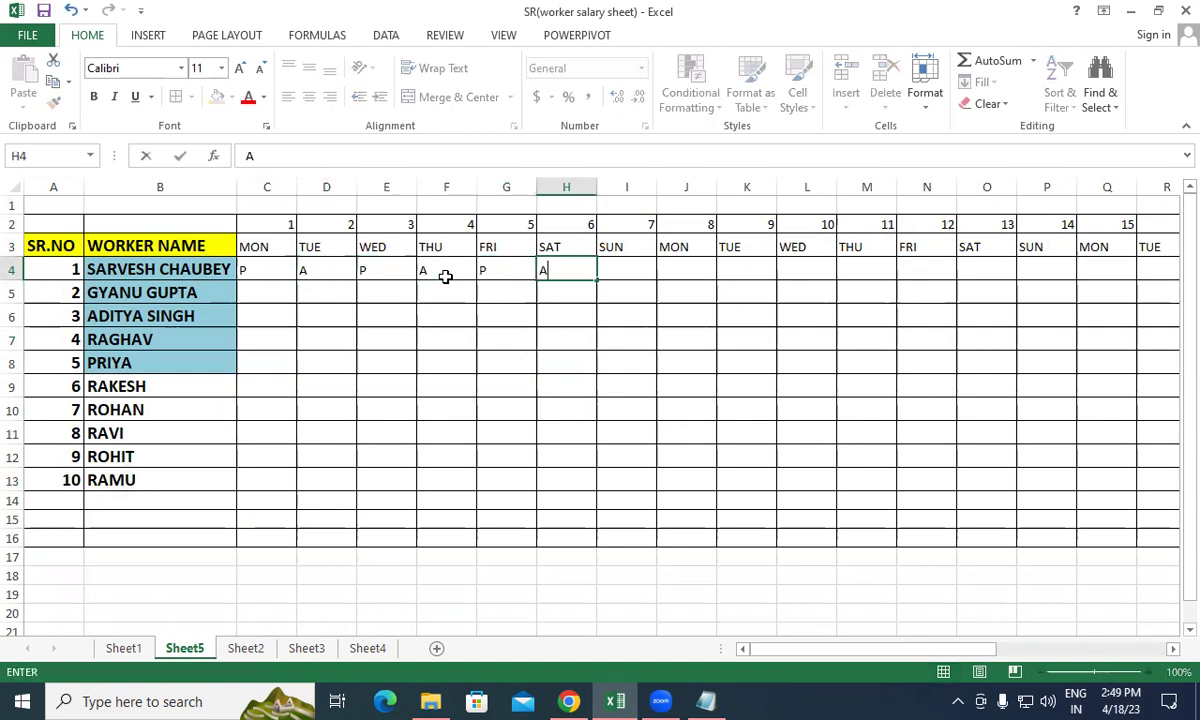
key(Tab)
Step: Extend the P/A pattern along row 4 through day 30 in AF4
drag(262, 268, 1177, 306)
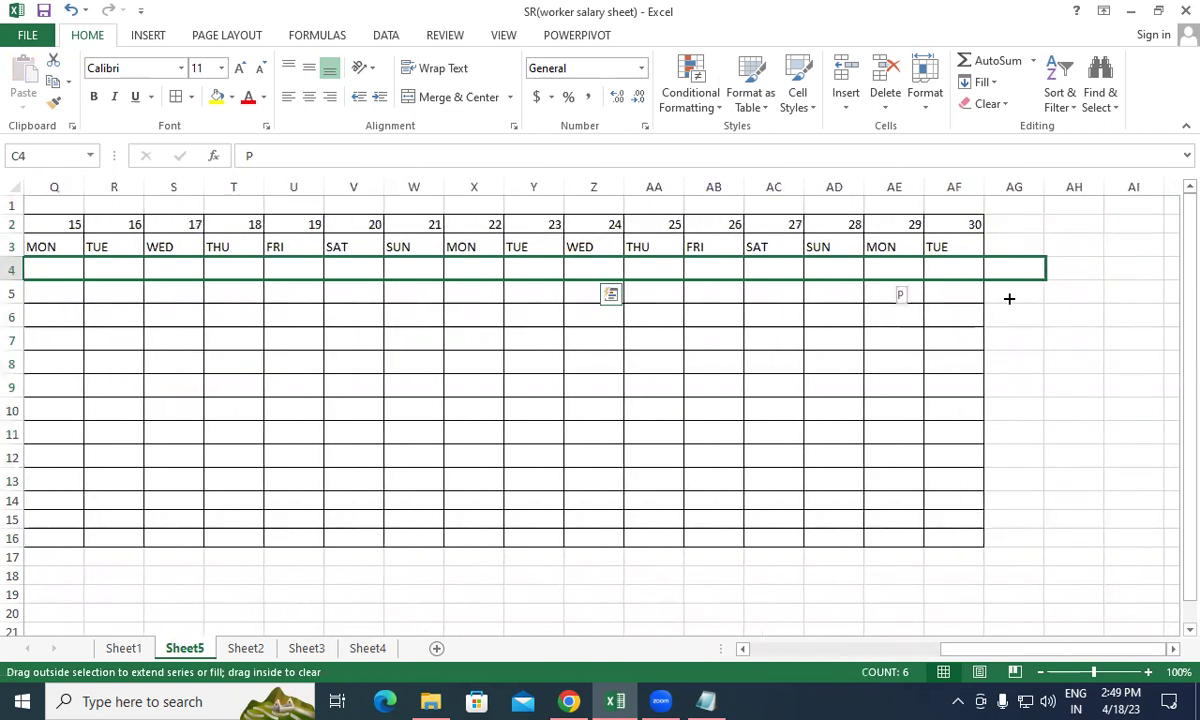
drag(1177, 306, 1028, 265)
click(1012, 268)
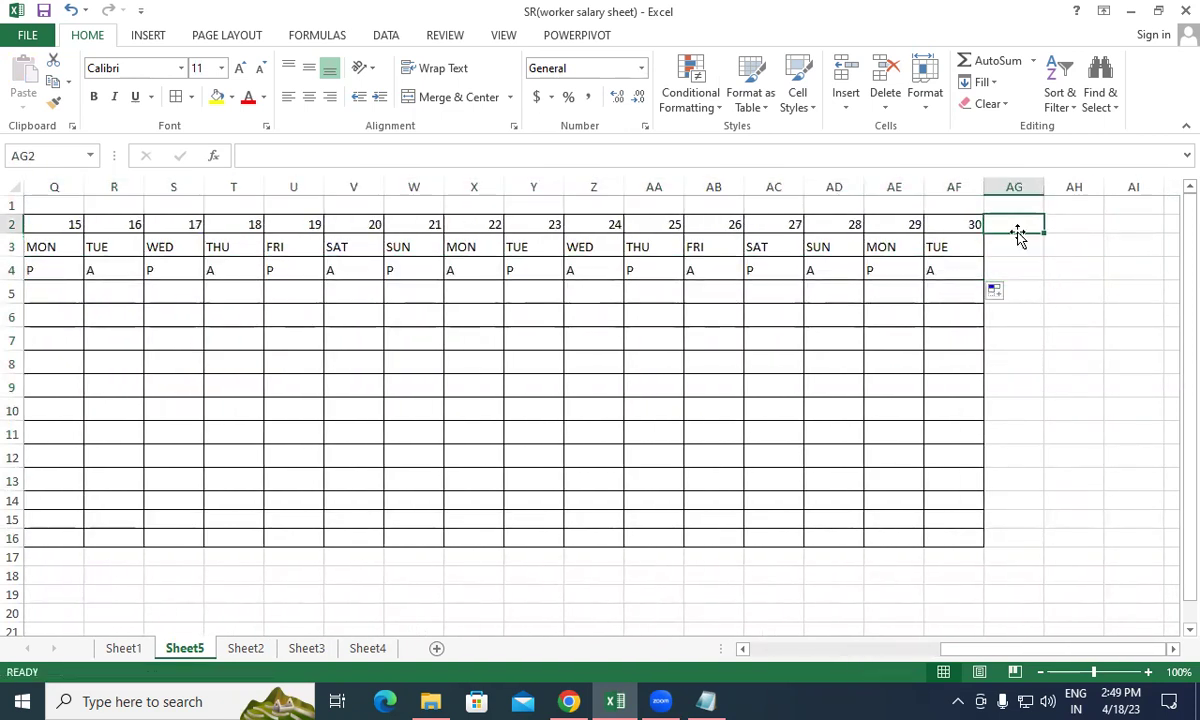
Step: Enter the heading TOTAL WORKING DAY in AG3 and widen column AG to fit it
click(1010, 245)
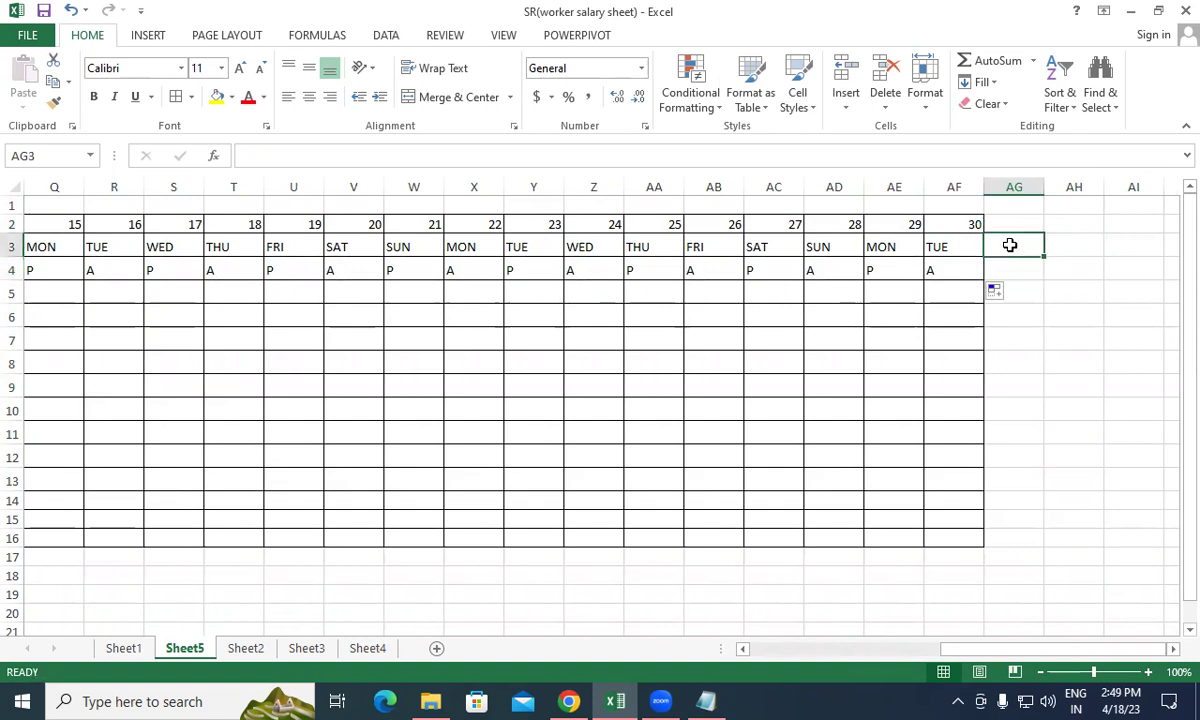
text(t)
key(BackSpace)
key(BackSpace)
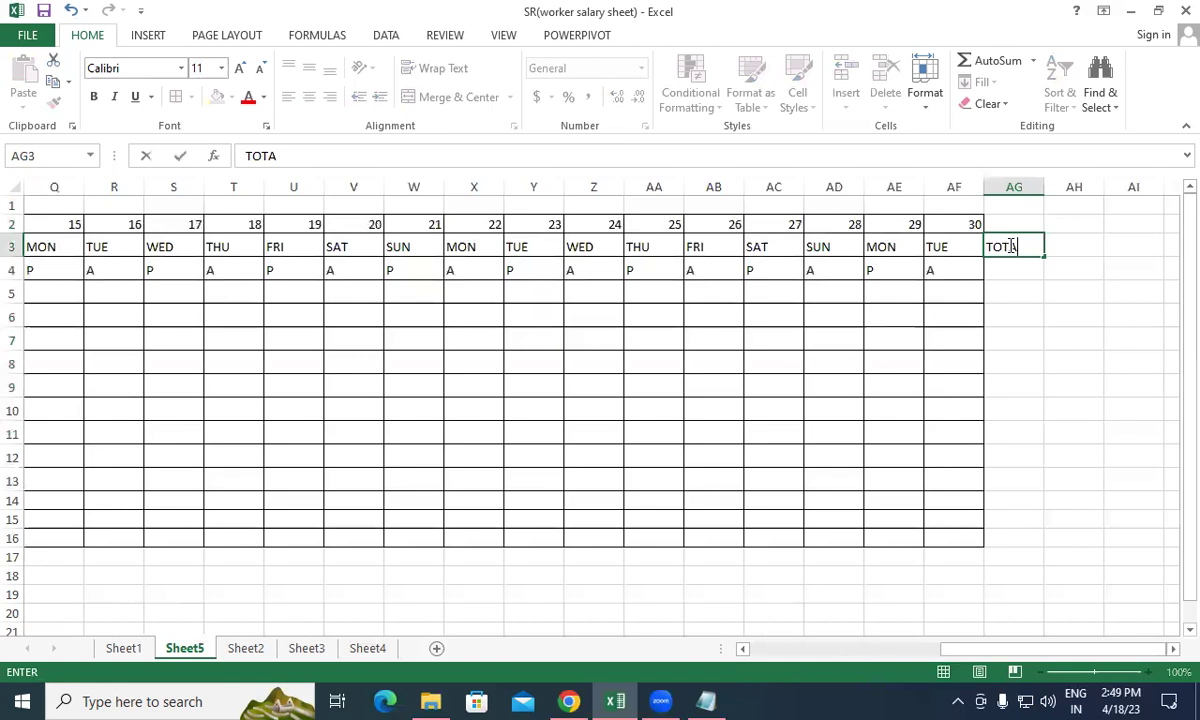
text(KING DAY)
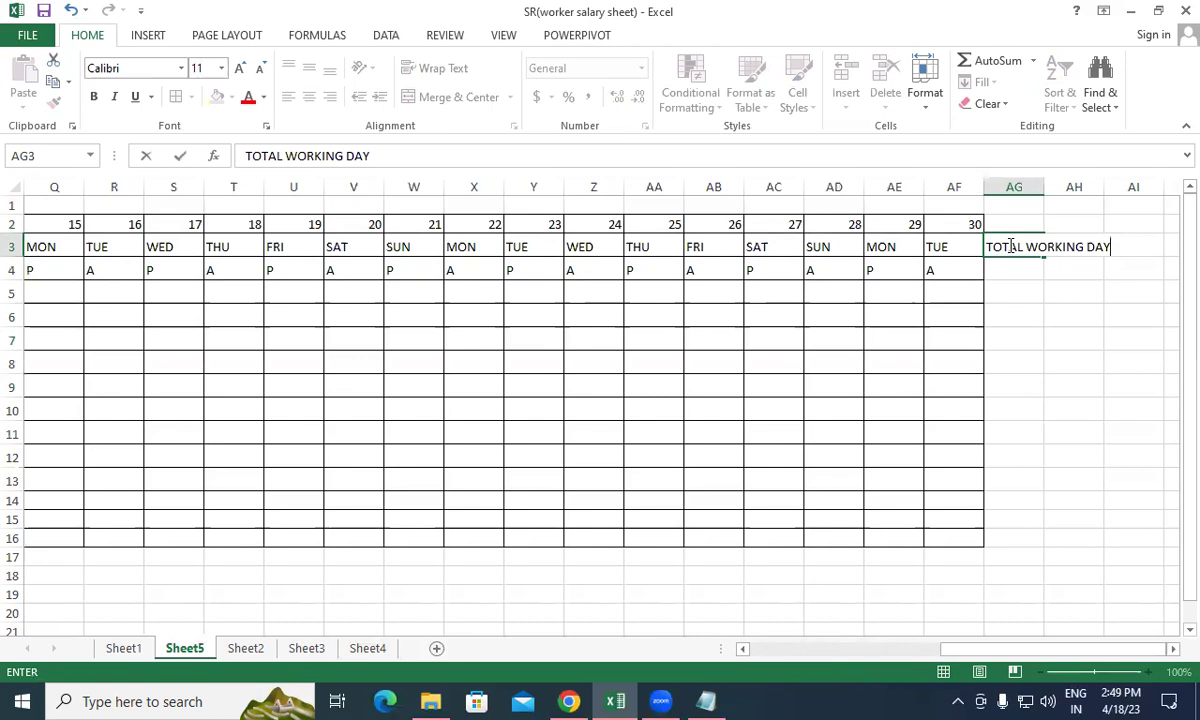
key(Return)
drag(1044, 187, 1127, 187)
Step: Enter =COUNTA(C4:AF4) in AG4, giving 30 working days for the first worker
click(1002, 316)
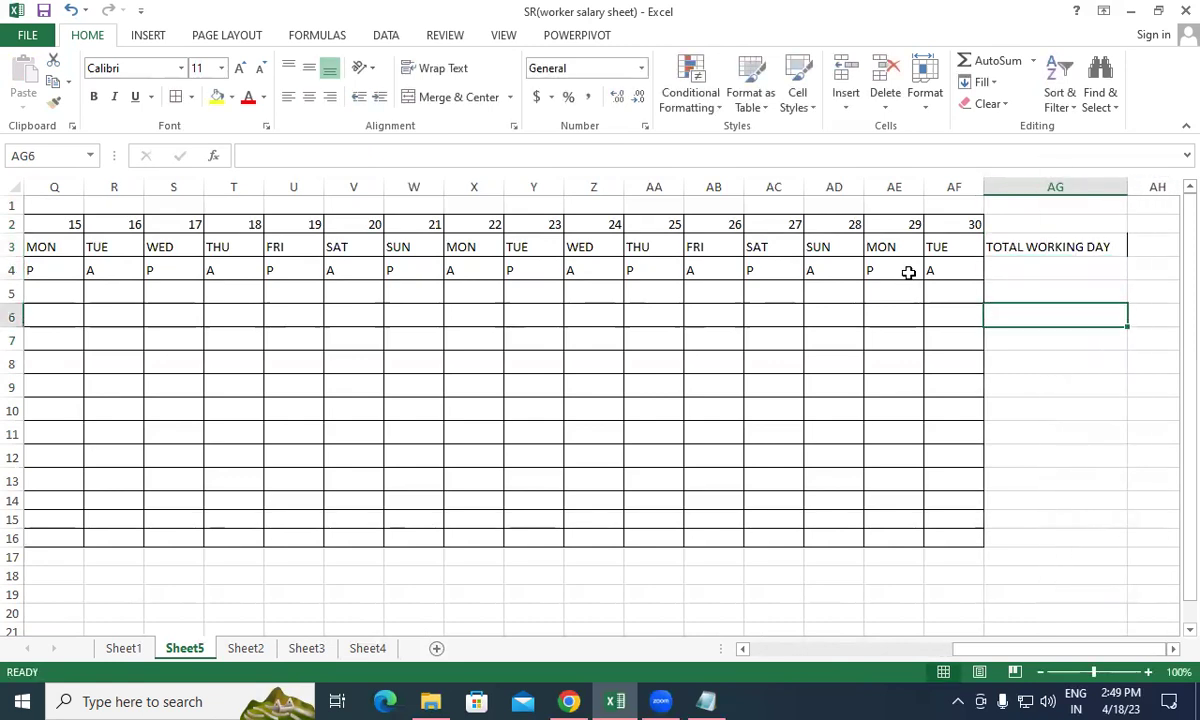
click(1066, 263)
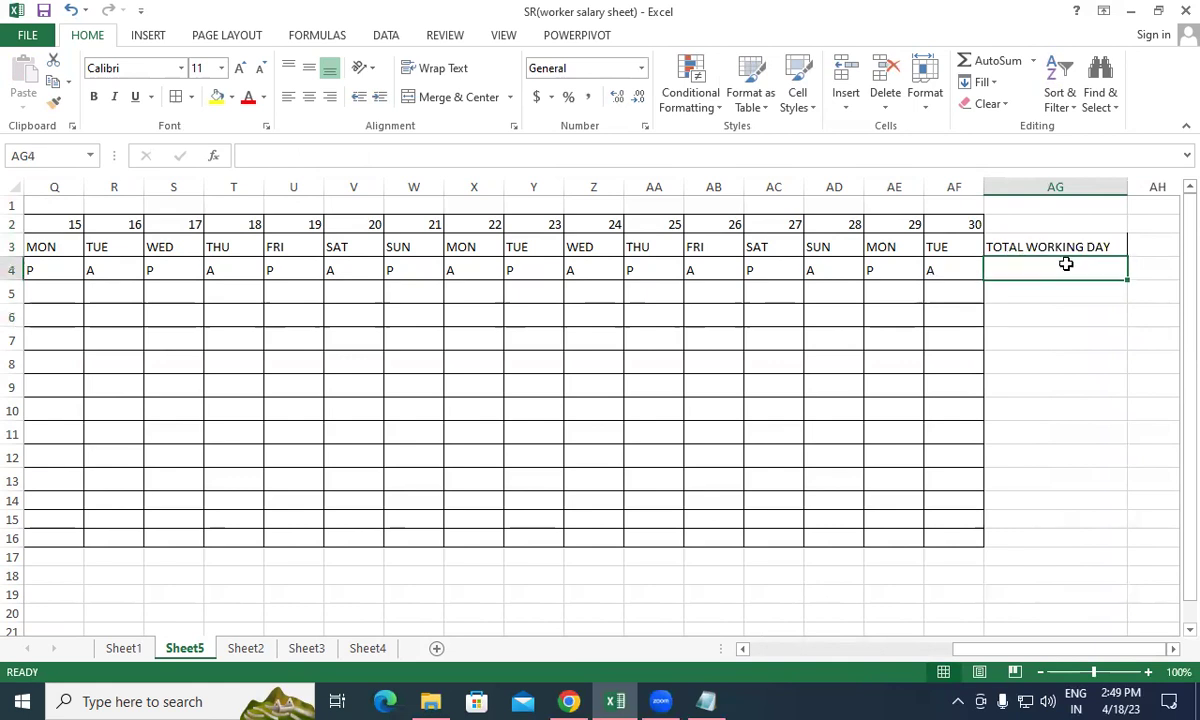
text(=)
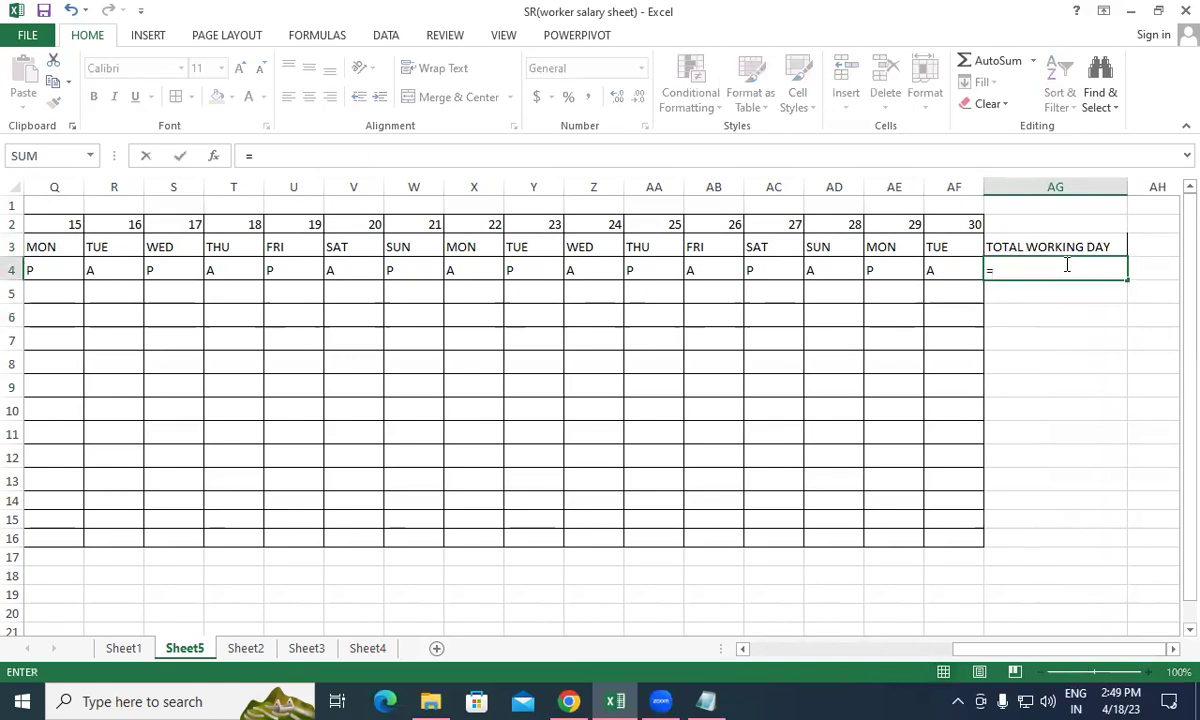
text(COUNTA)
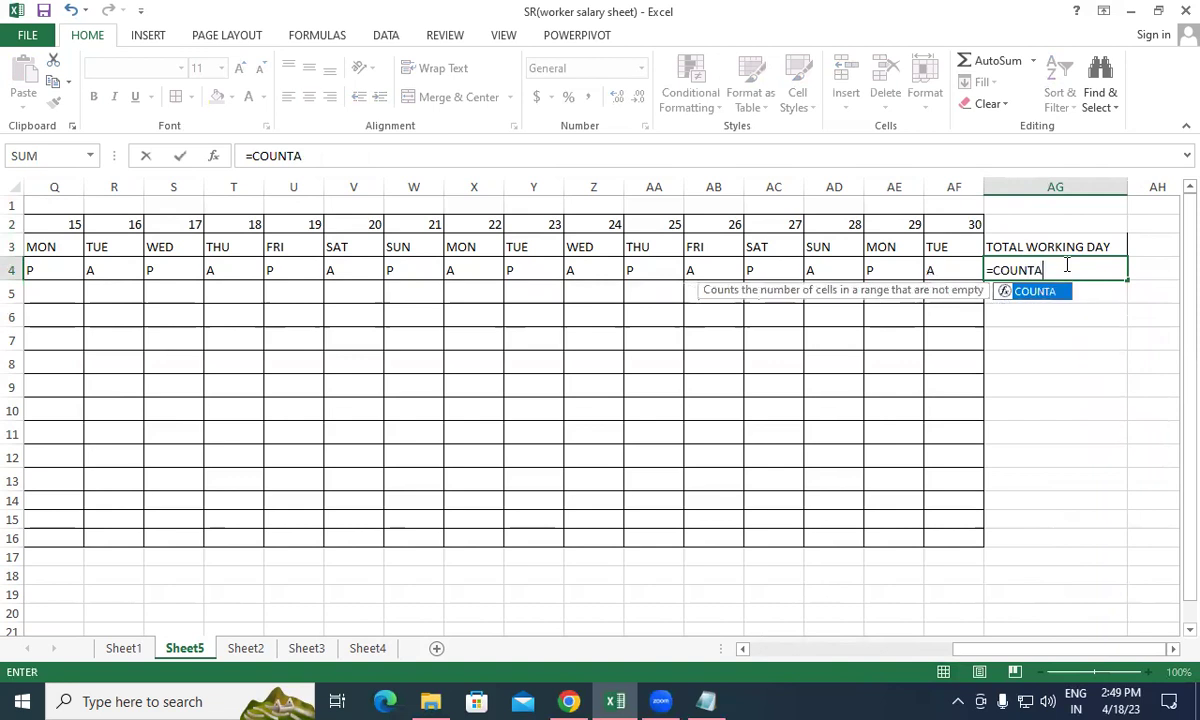
text(()
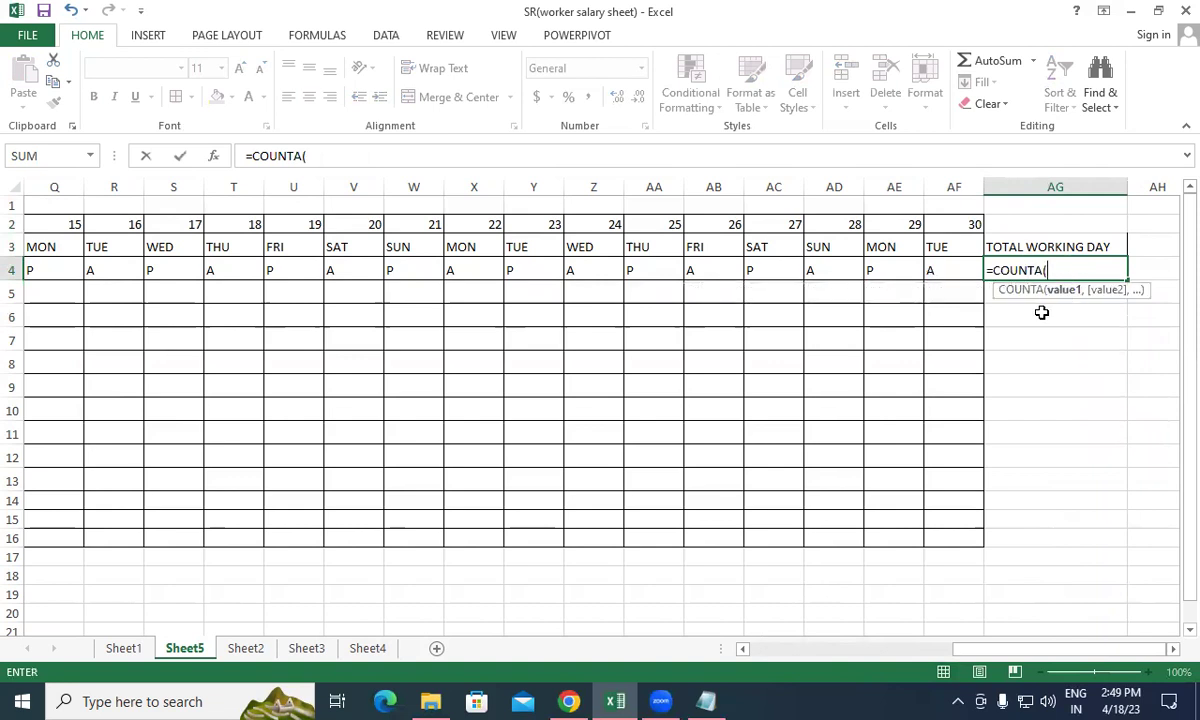
drag(1007, 651, 797, 651)
mouse_move(279, 270)
mouse_down()
mouse_move(992, 283)
mouse_move(1177, 260)
mouse_up()
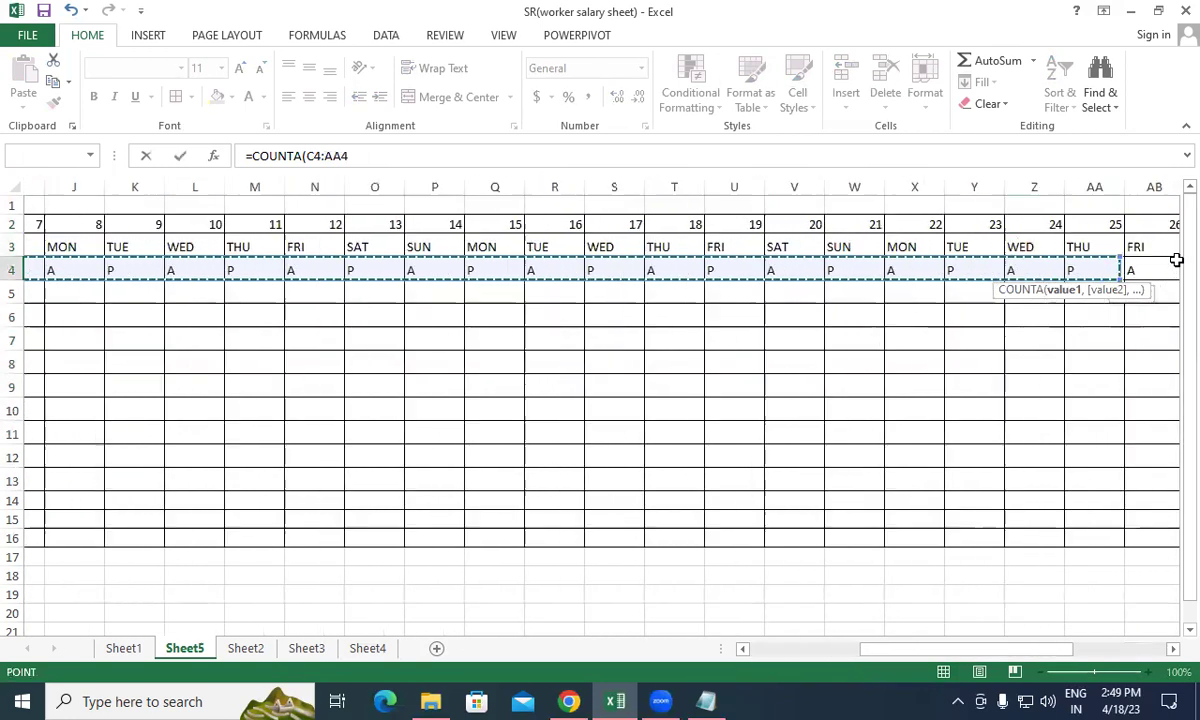
drag(1177, 260, 908, 271)
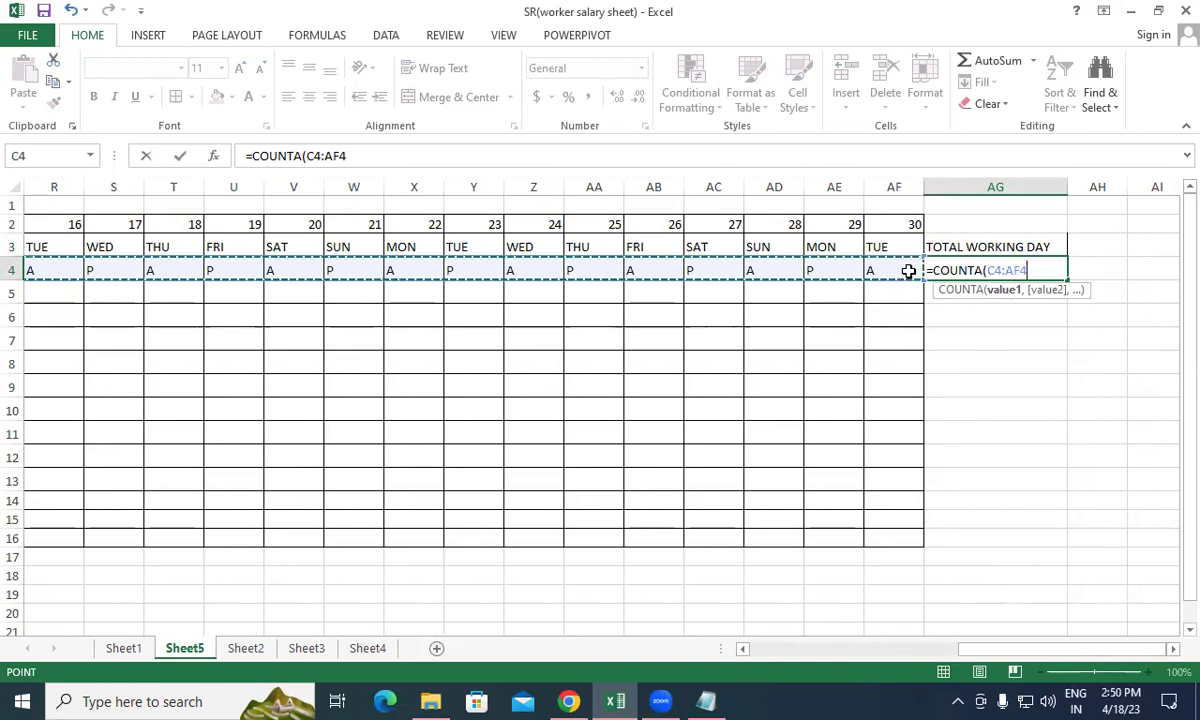
text())
key(Return)
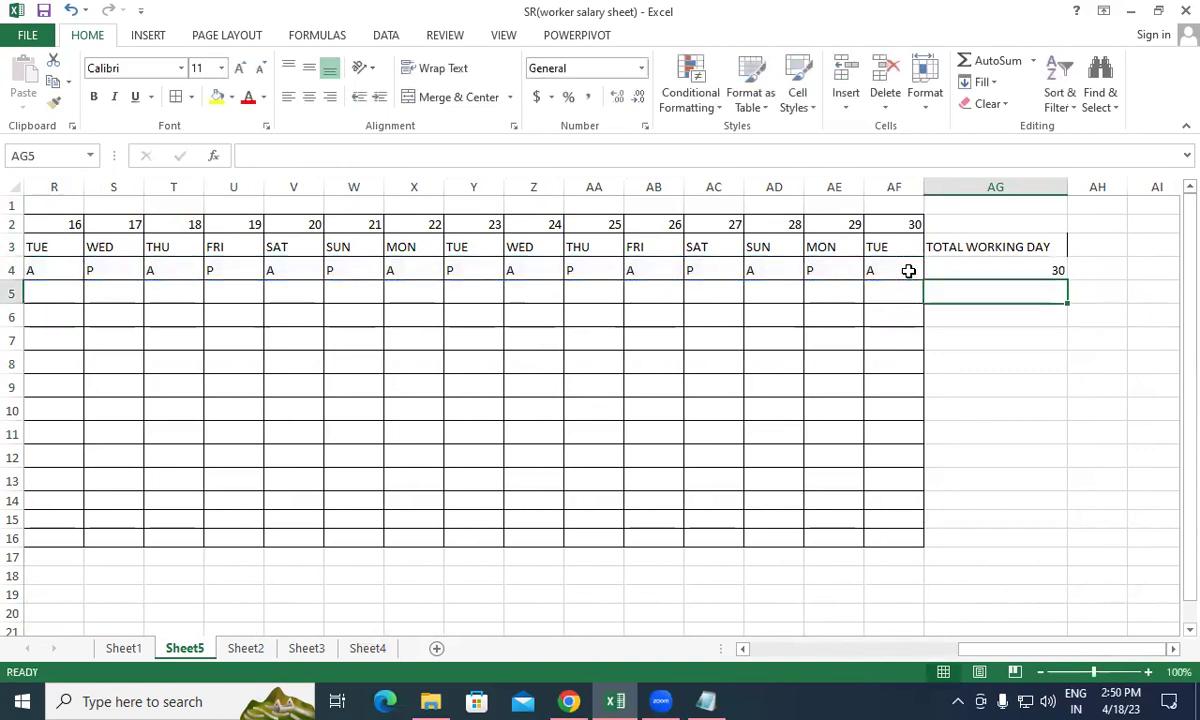
click(991, 264)
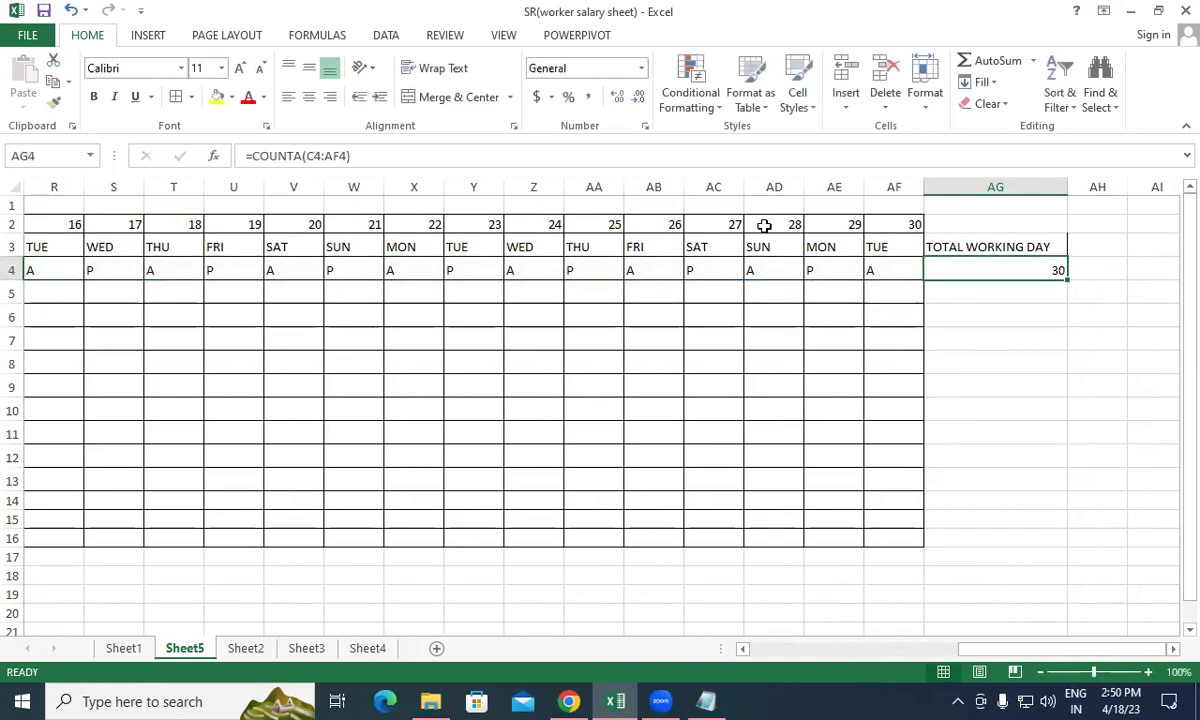
Step: Clear the attendance entries in the Sunday columns for days 28 (AD4:AD16) and 21 (W4:W16)
drag(760, 274, 770, 538)
key(Delete)
click(1028, 260)
drag(362, 272, 352, 535)
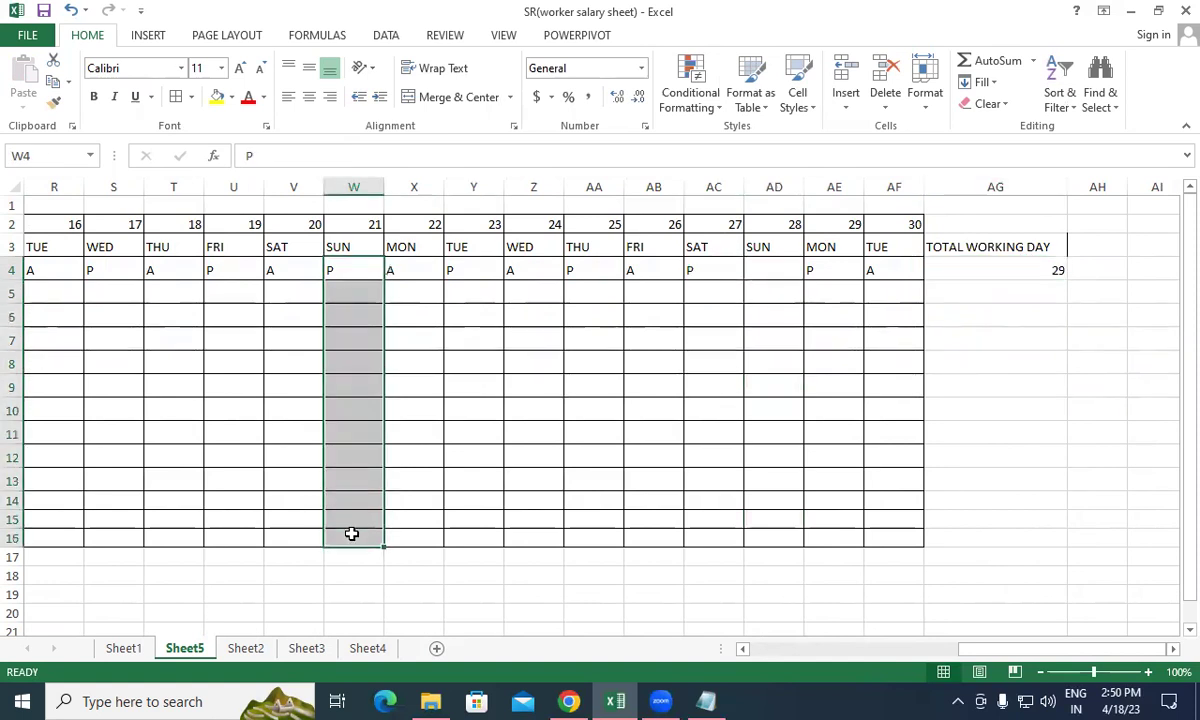
key(Delete)
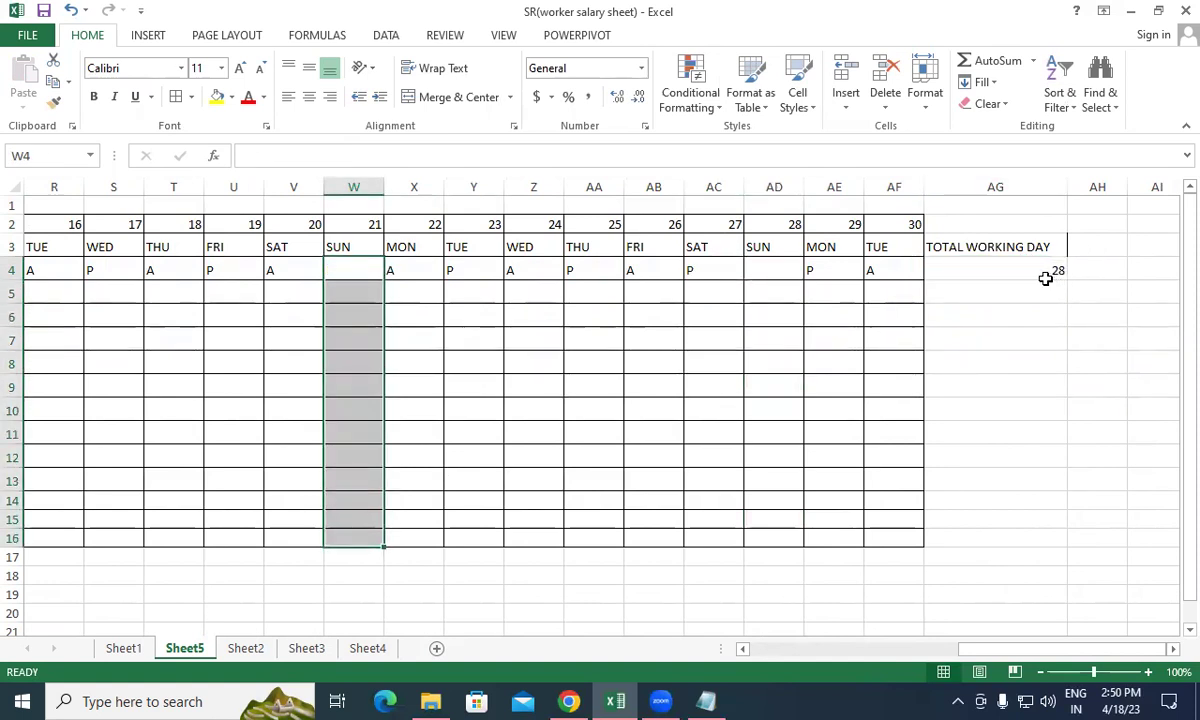
Step: Check that the total working days in AG4 now reads 28, viewing the columns beyond it
click(1046, 281)
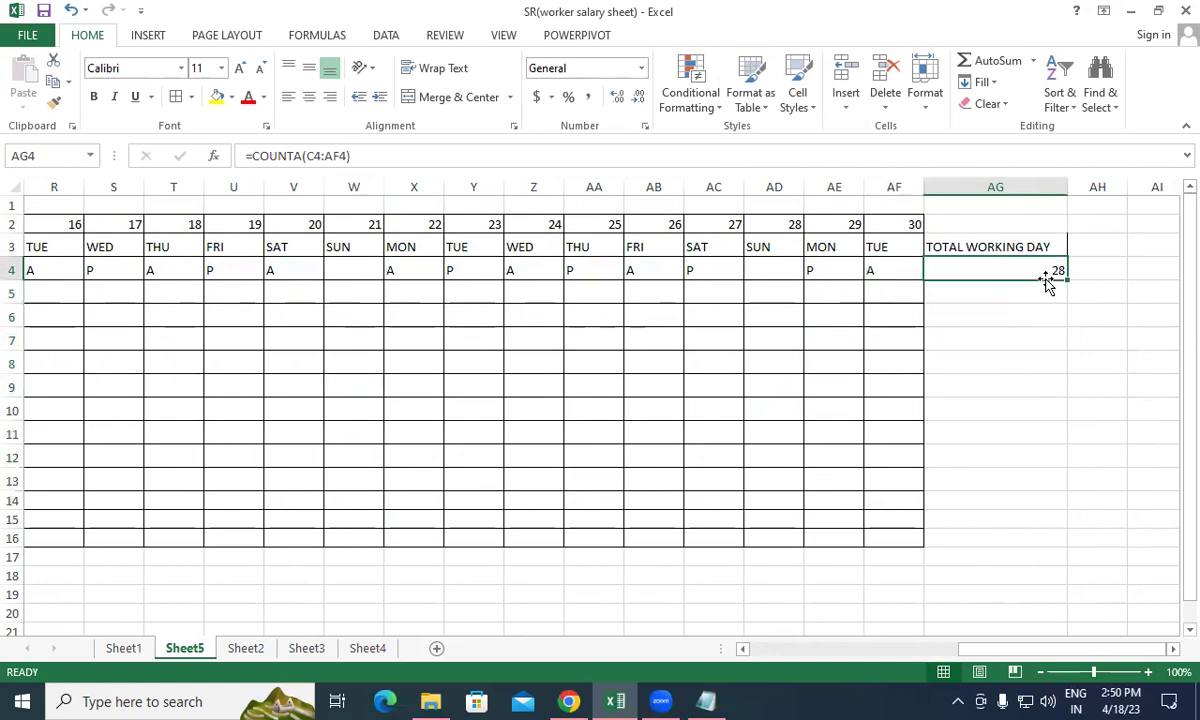
click(1104, 243)
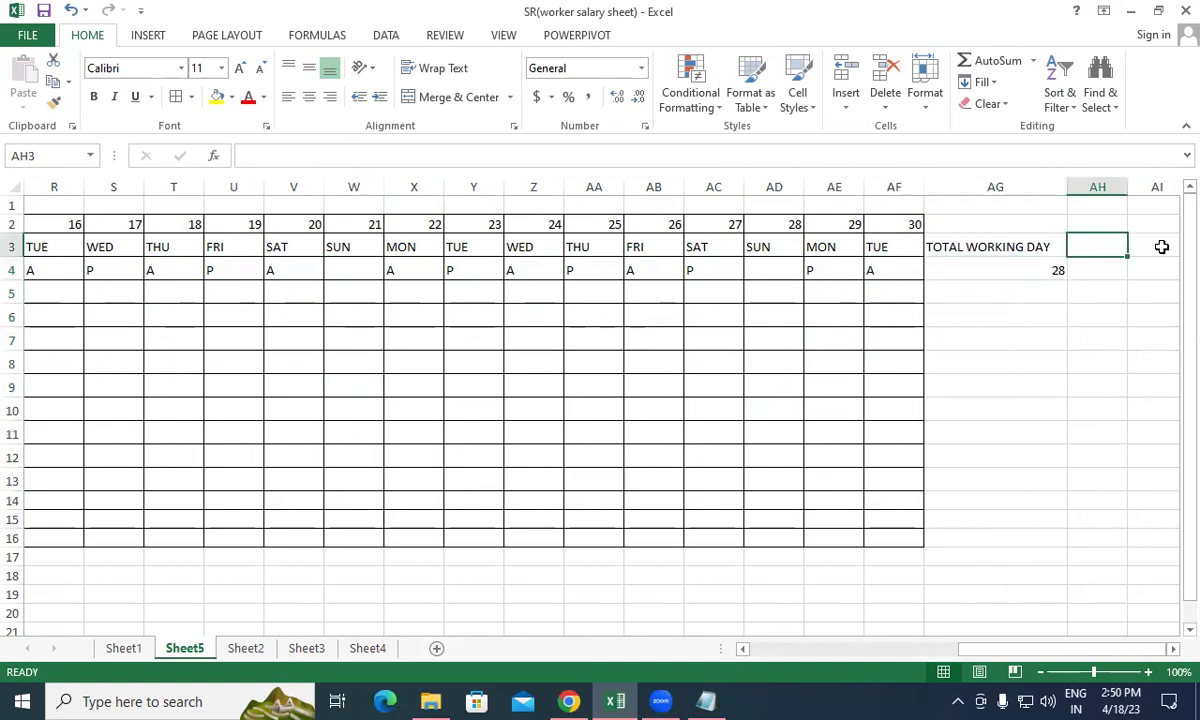
click(1161, 246)
click(1170, 651)
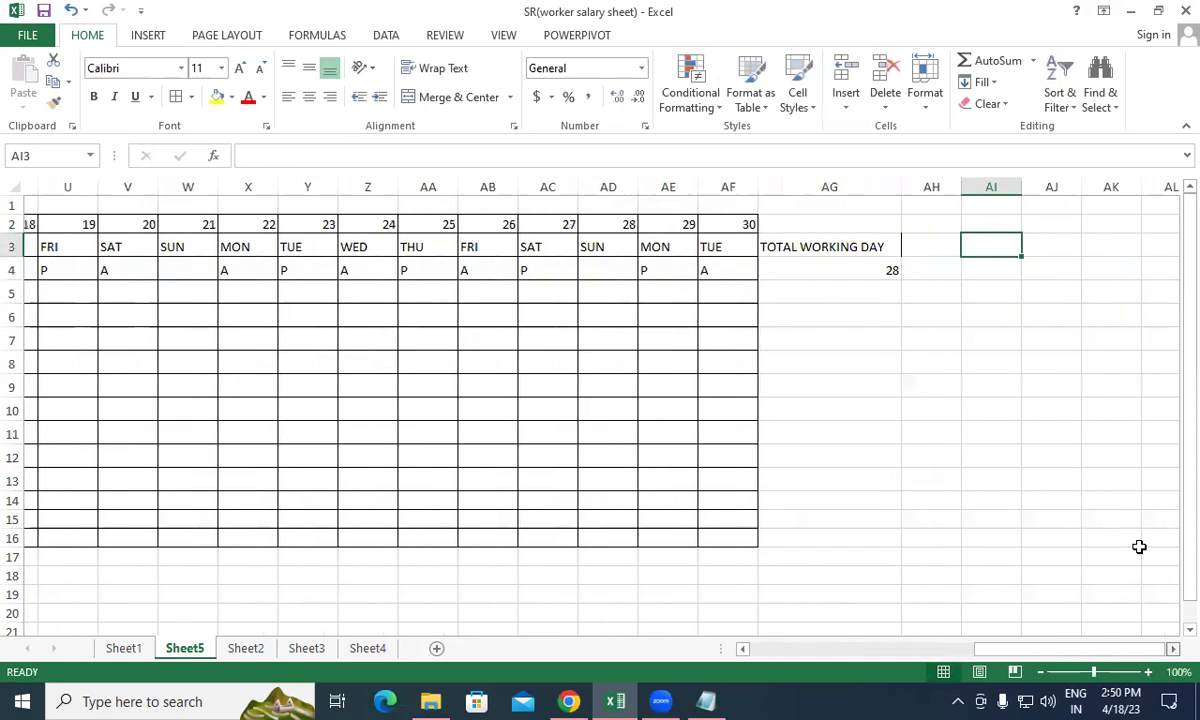
click(1036, 246)
click(1109, 245)
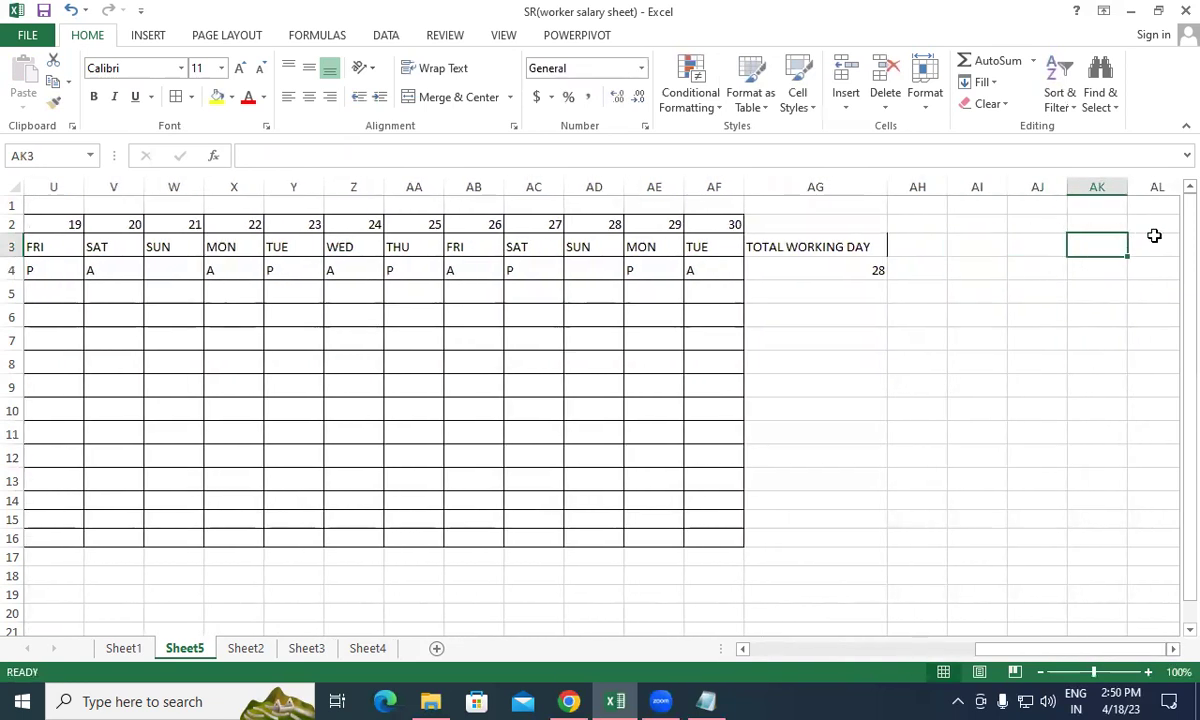
click(1161, 243)
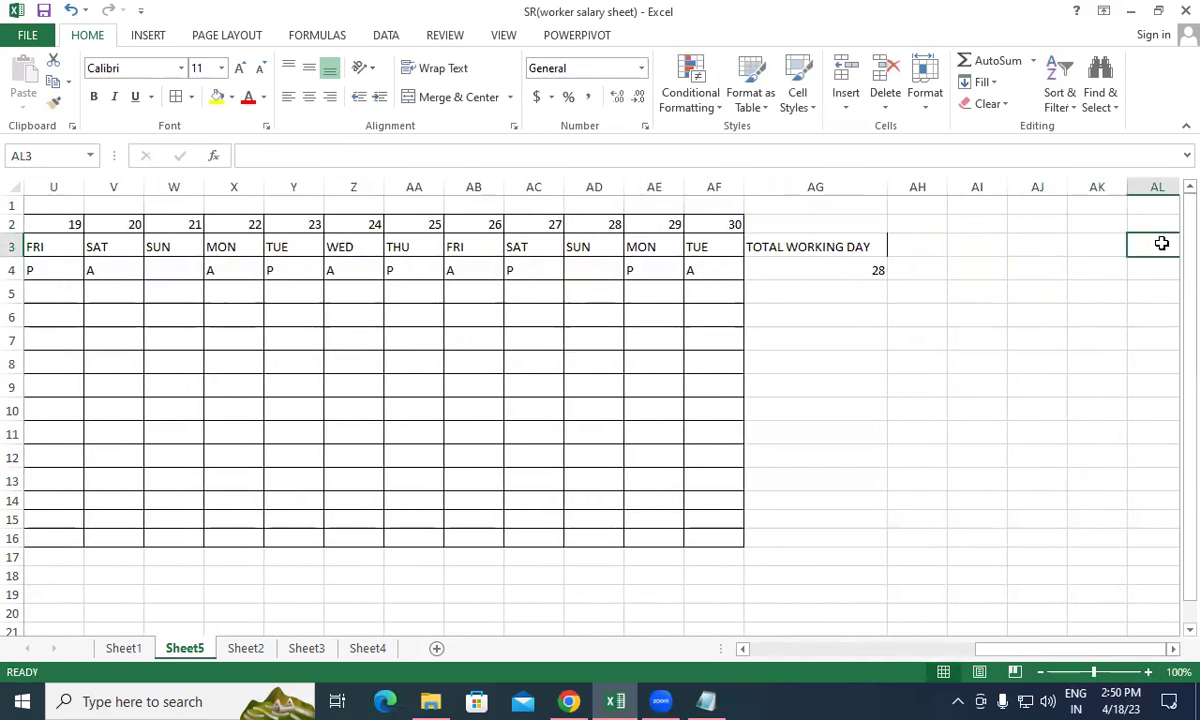
Step: On Sheet1, highlight the SR.NO and worker name cells of the worker salary table
click(124, 648)
scroll(333, 384, down, 11)
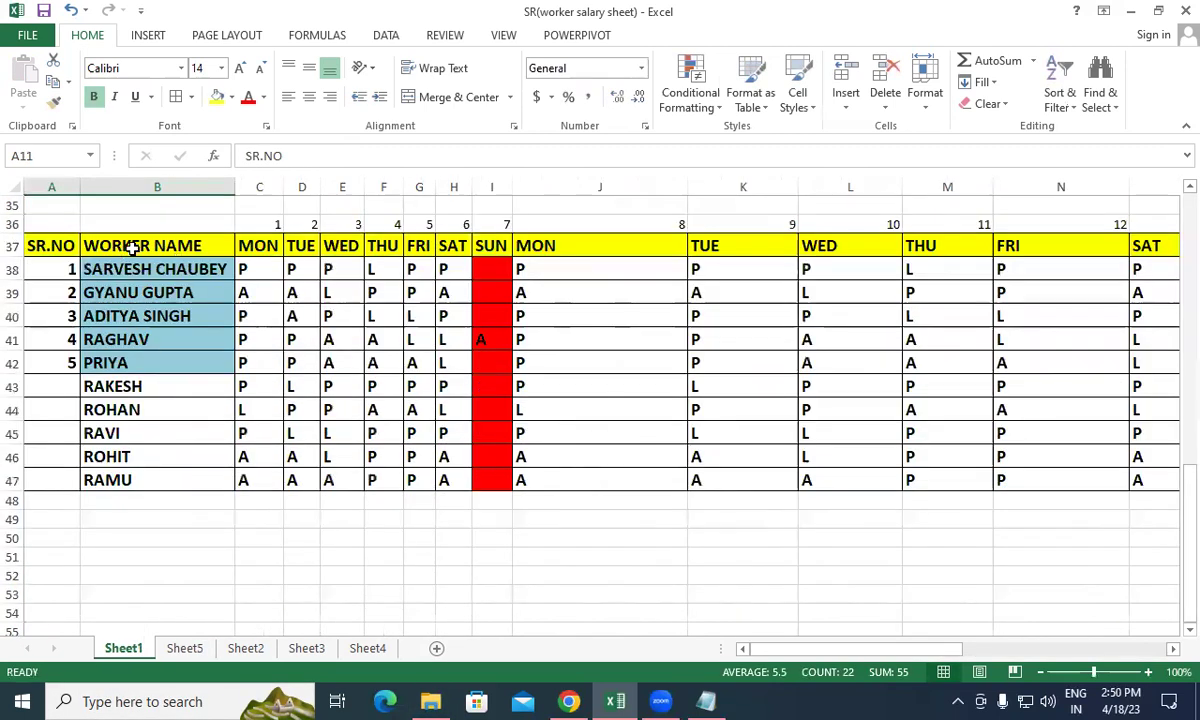
drag(43, 245, 40, 478)
drag(166, 247, 175, 480)
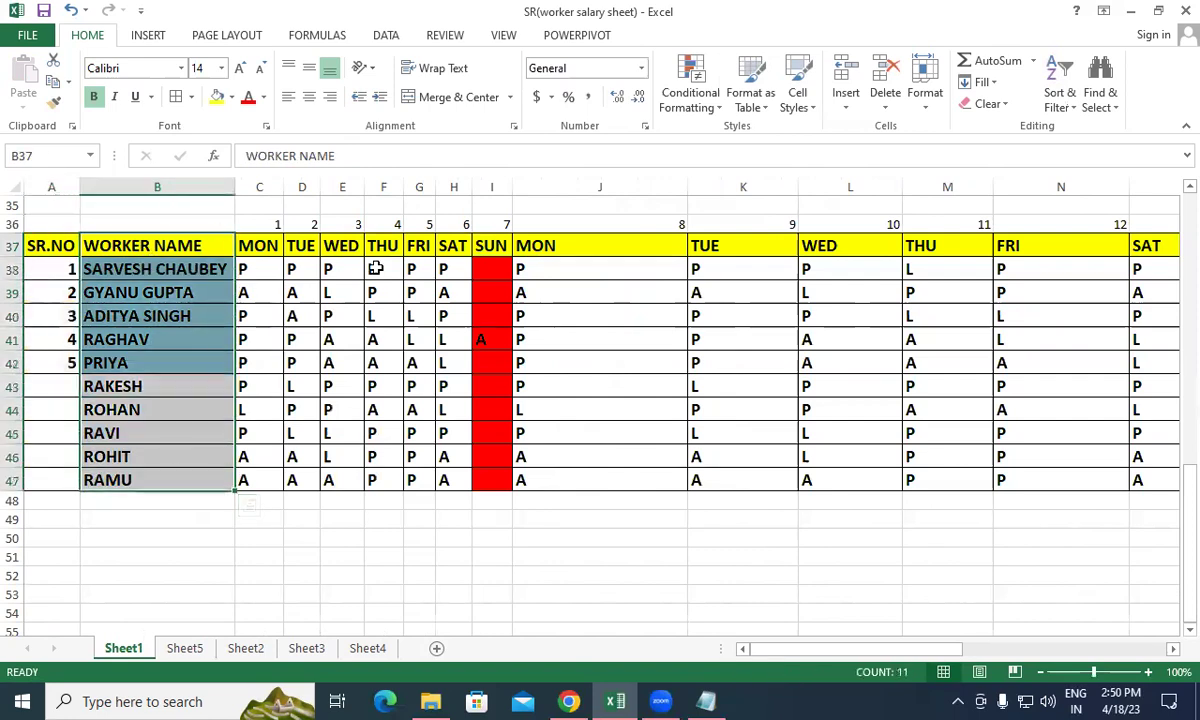
Step: Highlight the total working day counts and the empty PRESENT, ABSENT, leave, per-day and total salary columns
drag(790, 655, 996, 660)
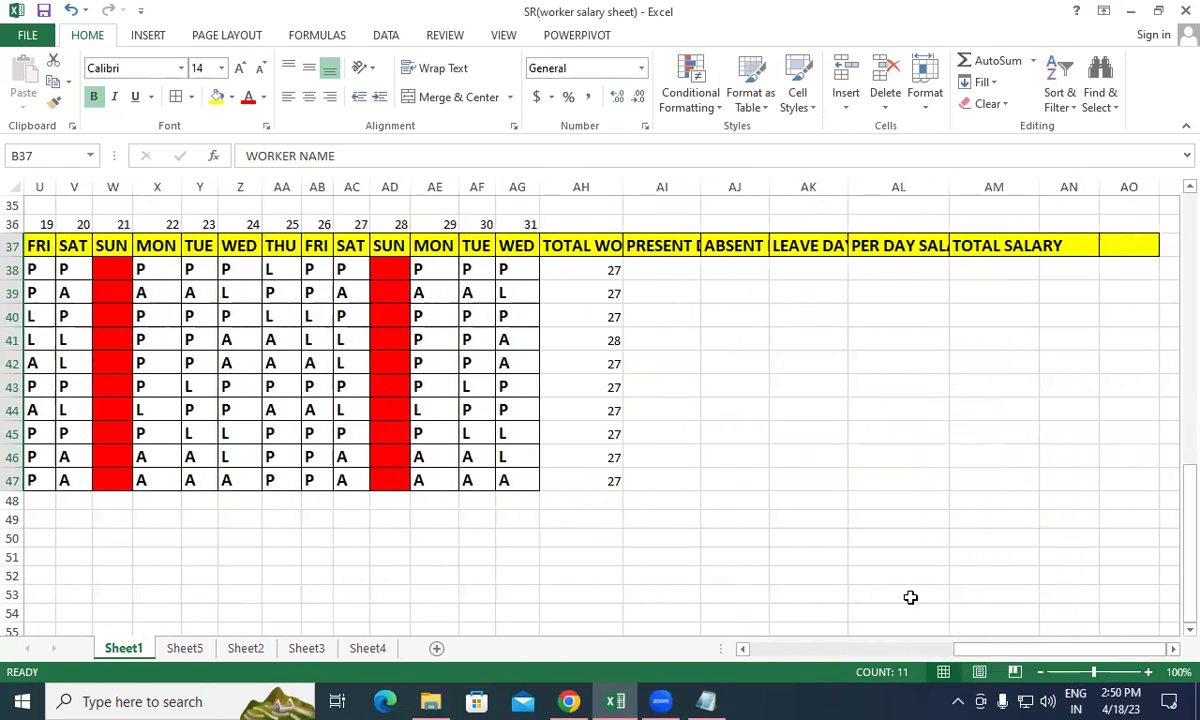
drag(603, 279, 600, 480)
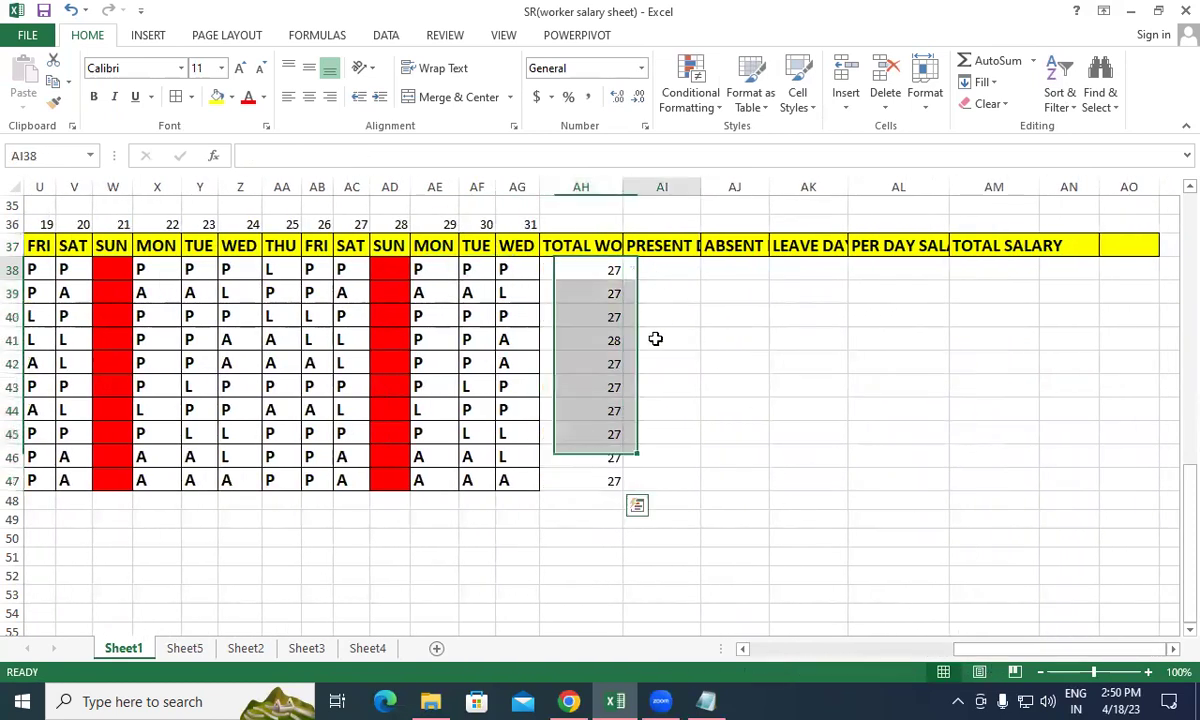
drag(662, 270, 662, 500)
drag(735, 270, 735, 480)
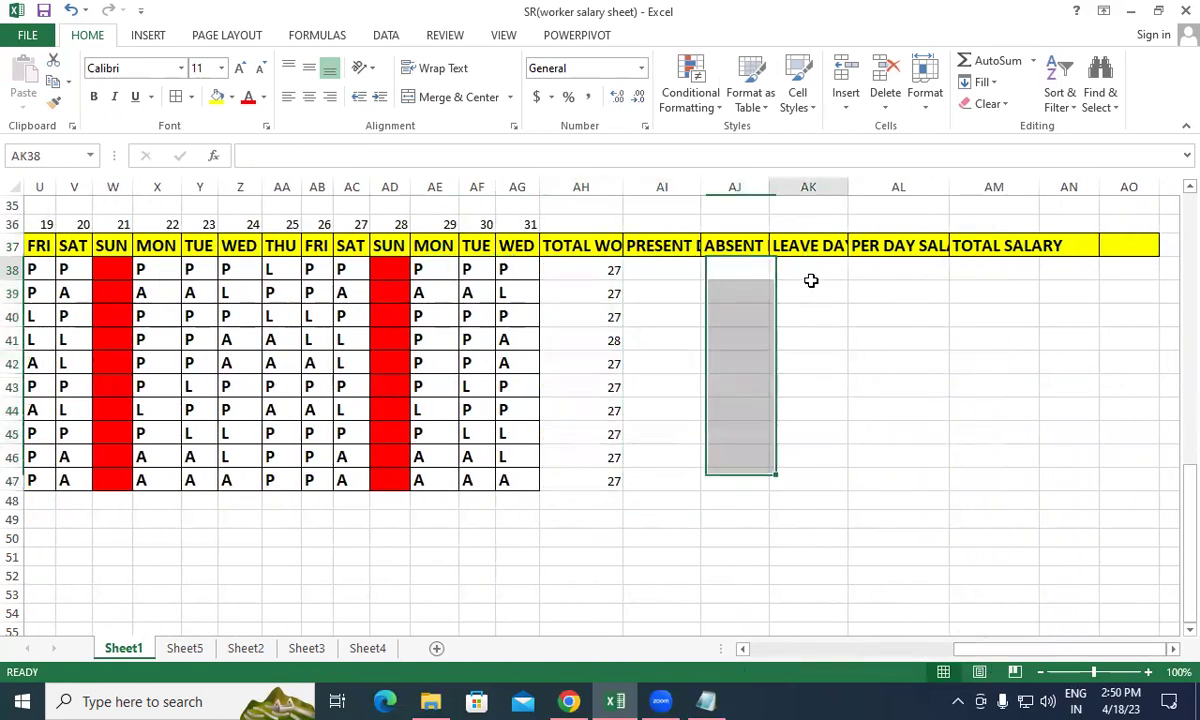
drag(808, 270, 813, 462)
drag(876, 268, 873, 482)
drag(980, 268, 980, 458)
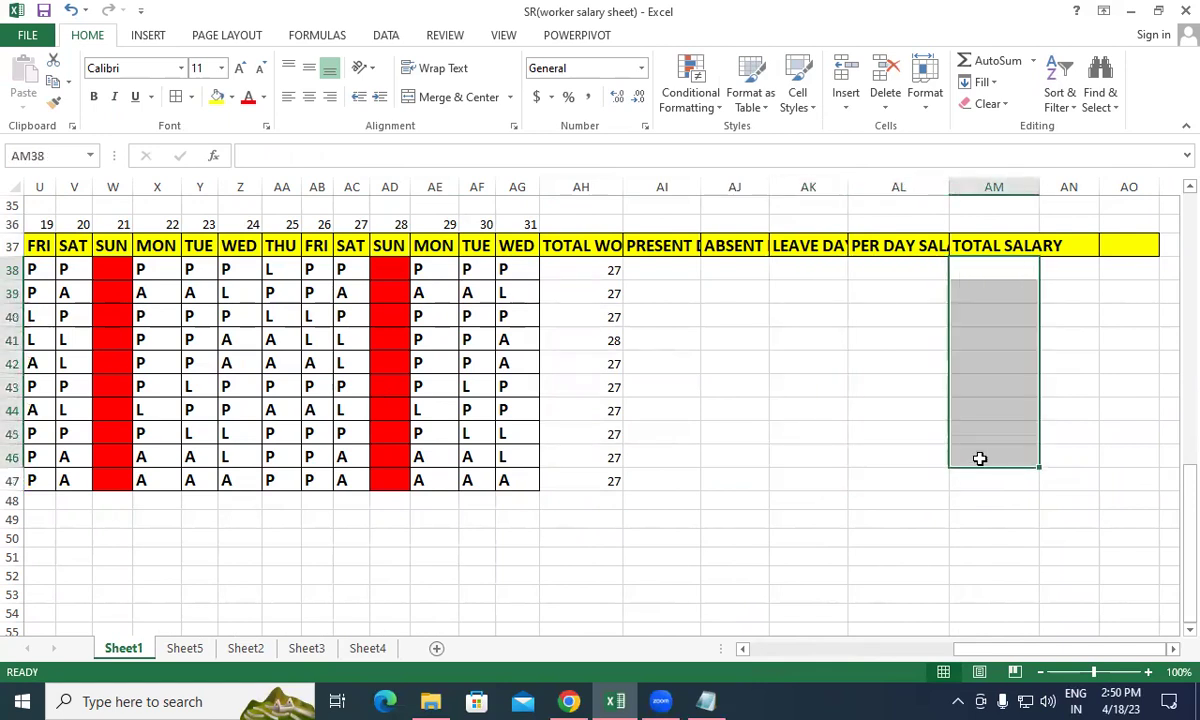